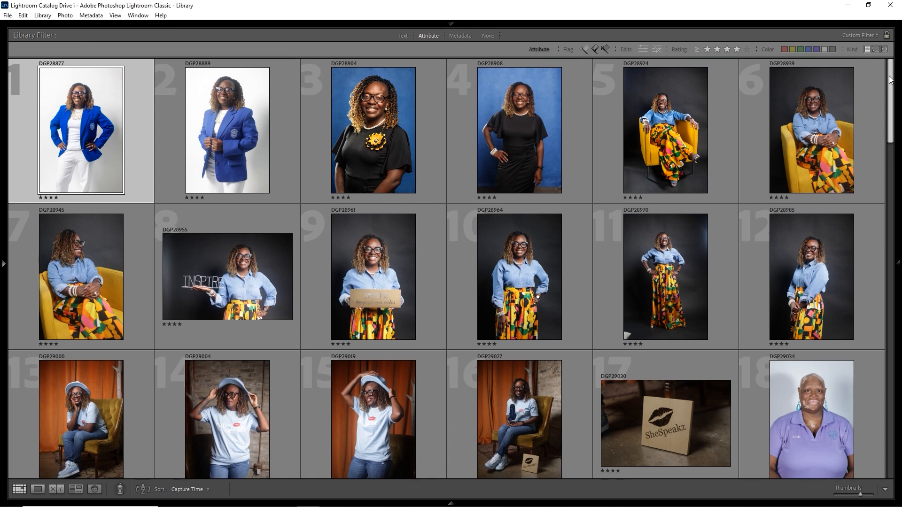
Step: Browse the four-star portraits in the library grid and view DGP28904 at full size
left_click_drag(893, 81, 901, 415)
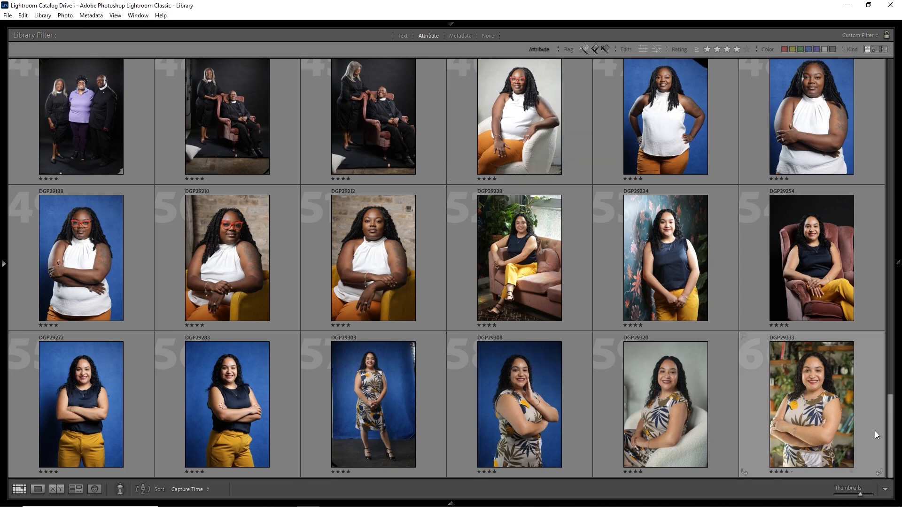
left_click_drag(888, 435, 881, 93)
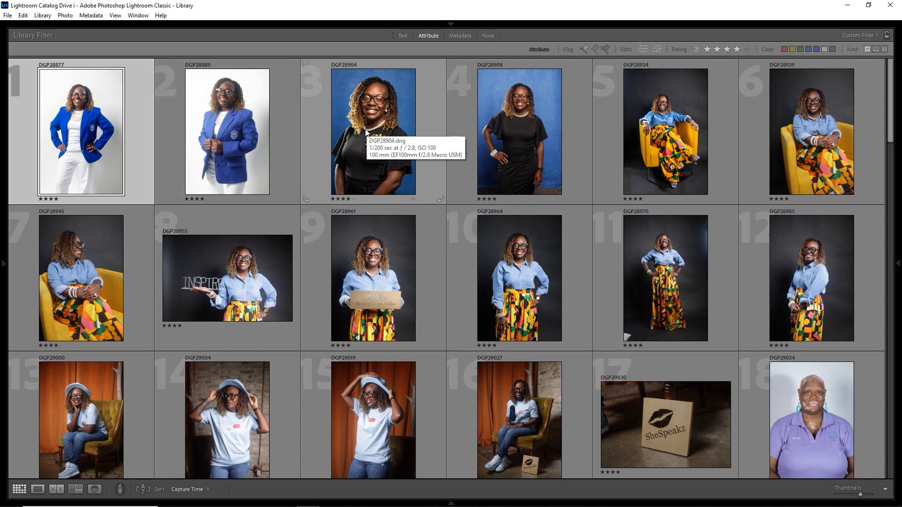
double_click(318, 145)
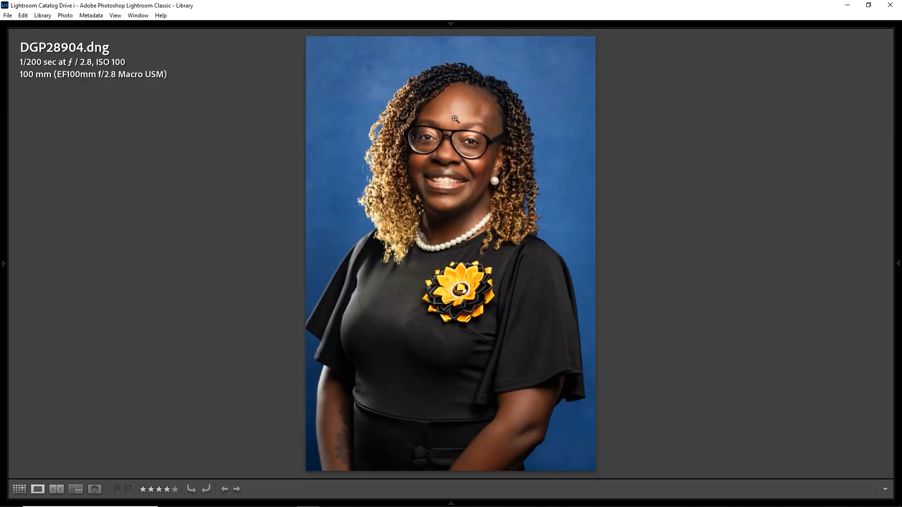
key("g")
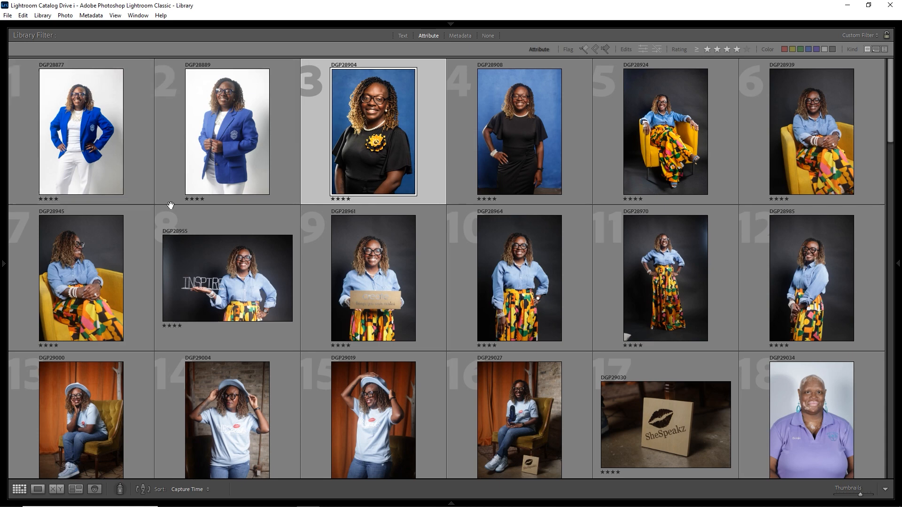
scroll(343, 278, "down", 2)
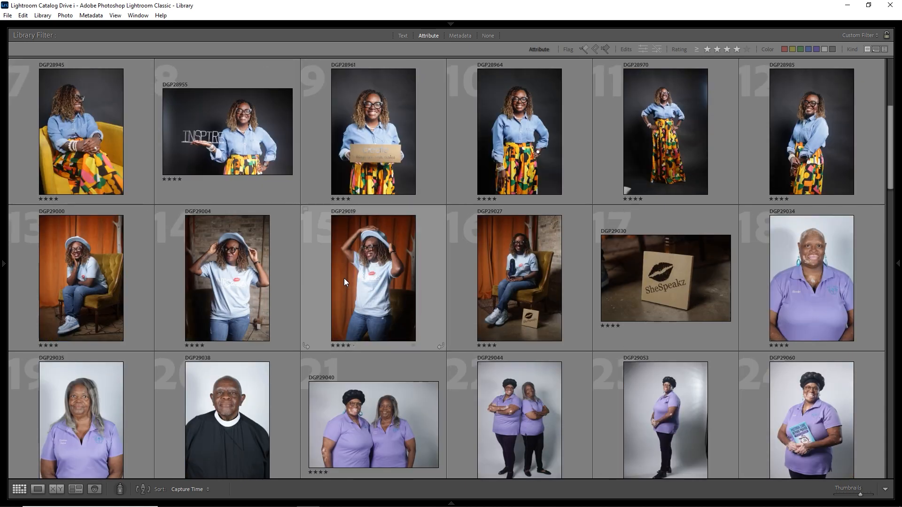
scroll(344, 278, "up", 2)
Step: Select DGP28877 and DGP28889 together and compare them side by side in Survey view
left_click(135, 157)
left_click(238, 157, "ctrl")
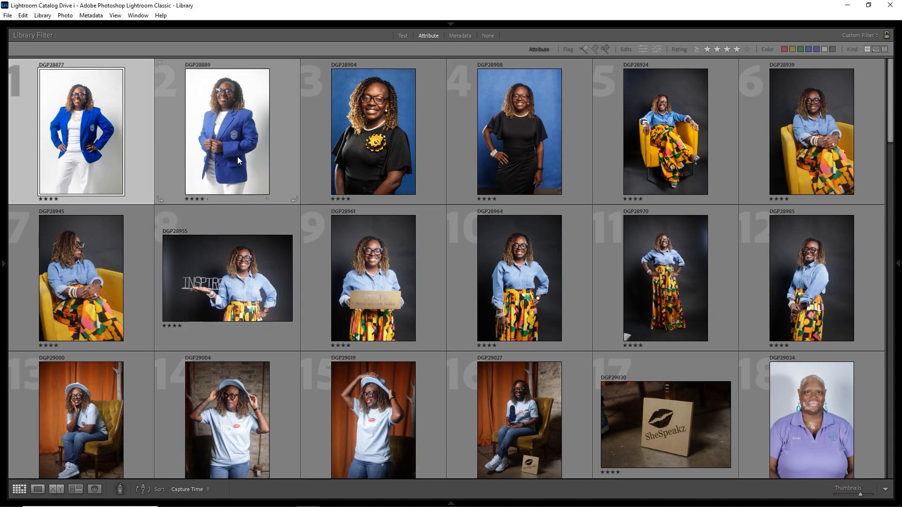
key("n")
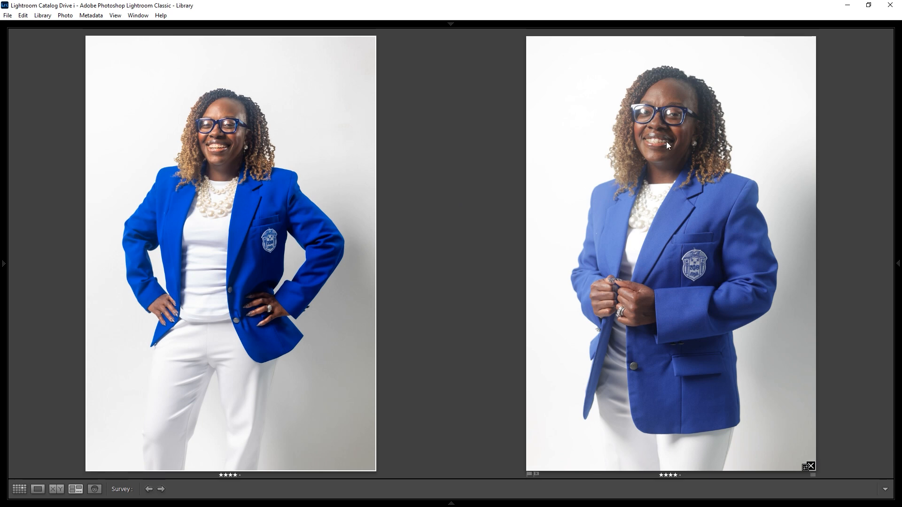
key("d")
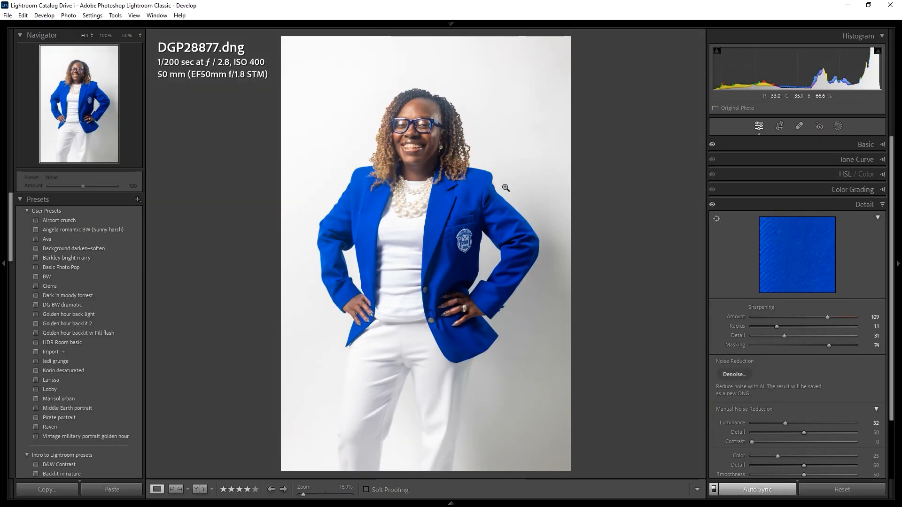
key("g")
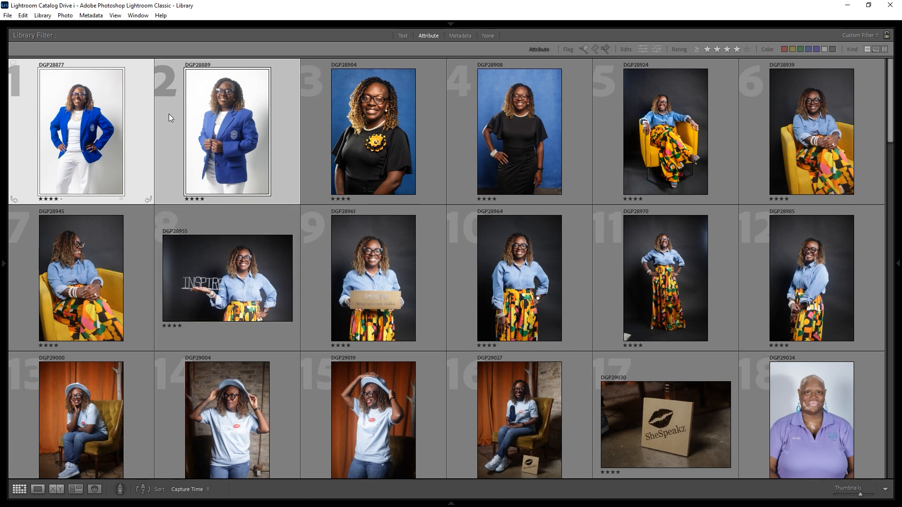
Step: Open DGP28889 in Develop with both photos selected and Auto Sync on, showing only the editing controls with Basic adjustments expanded
left_click(896, 447)
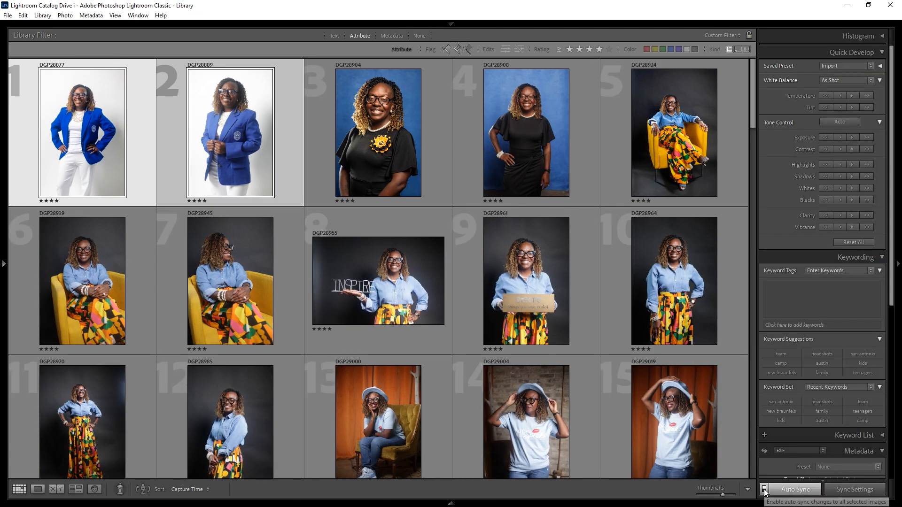
left_click(209, 157)
key("d")
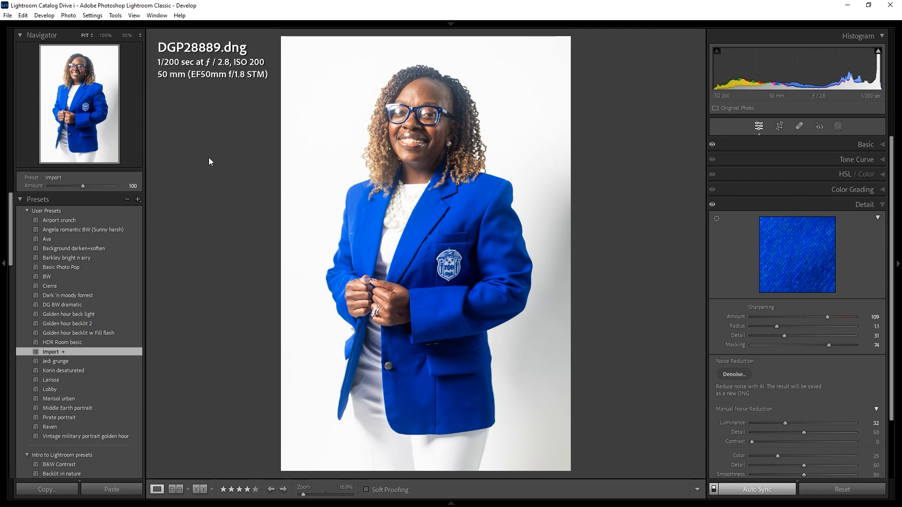
left_click(813, 143)
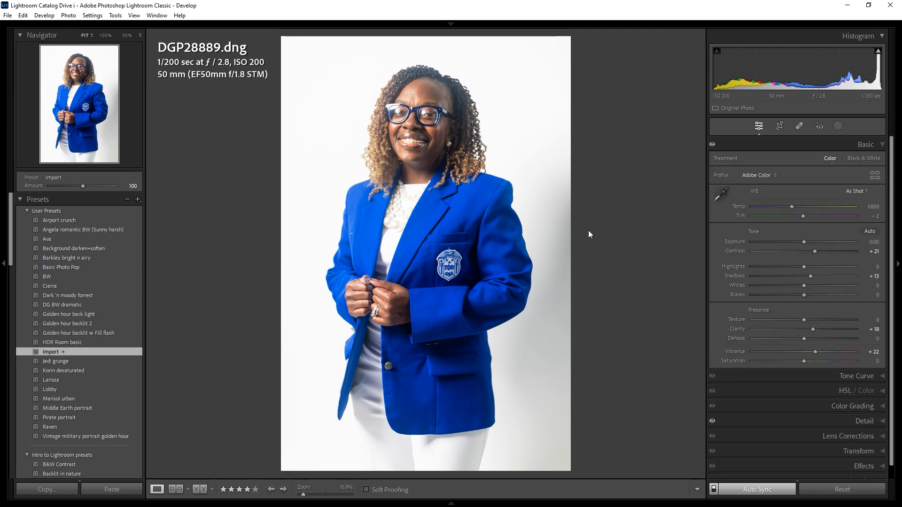
key("F7")
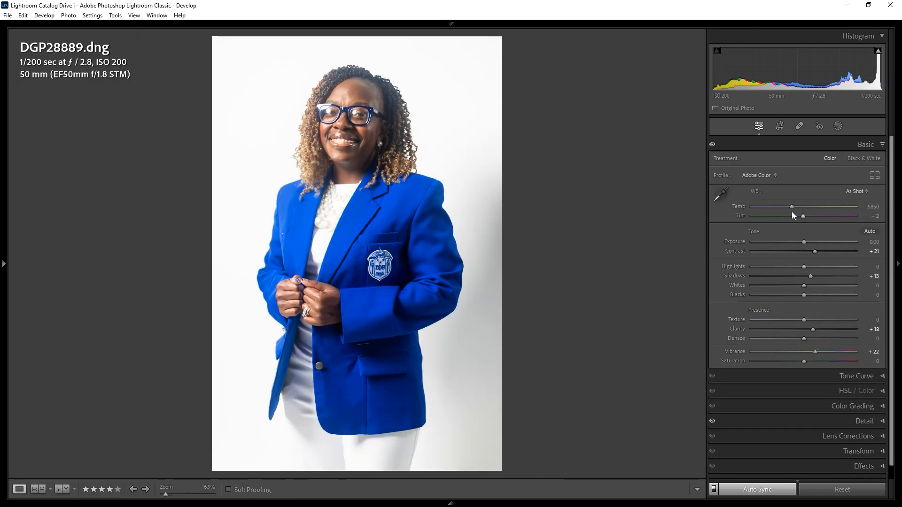
Step: Auto-sync Exposure −0.93 and Highlights −75 across both photos and compare the pair in Survey view
left_click_drag(802, 241, 771, 241)
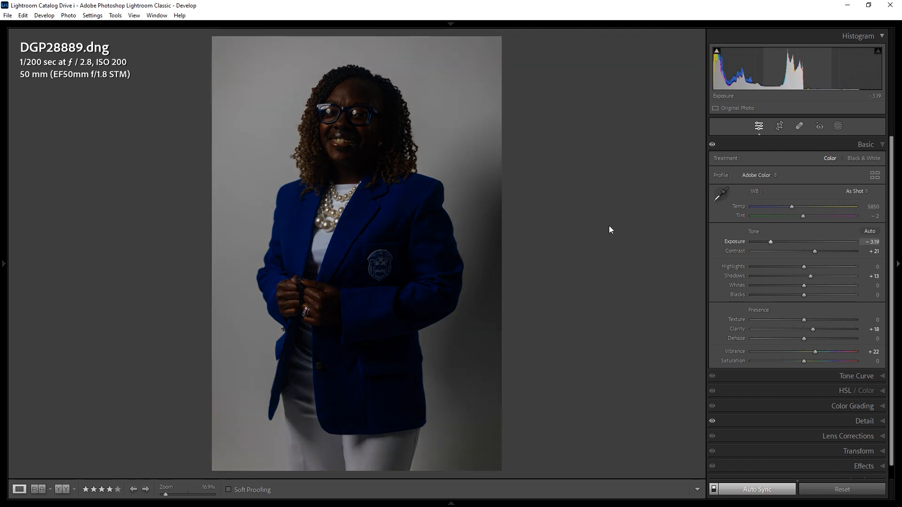
key("Left")
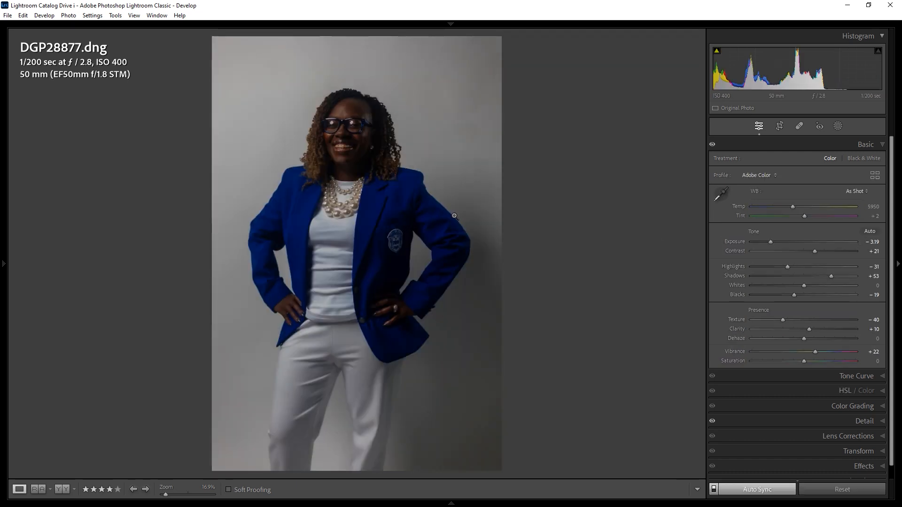
left_click_drag(771, 242, 765, 265)
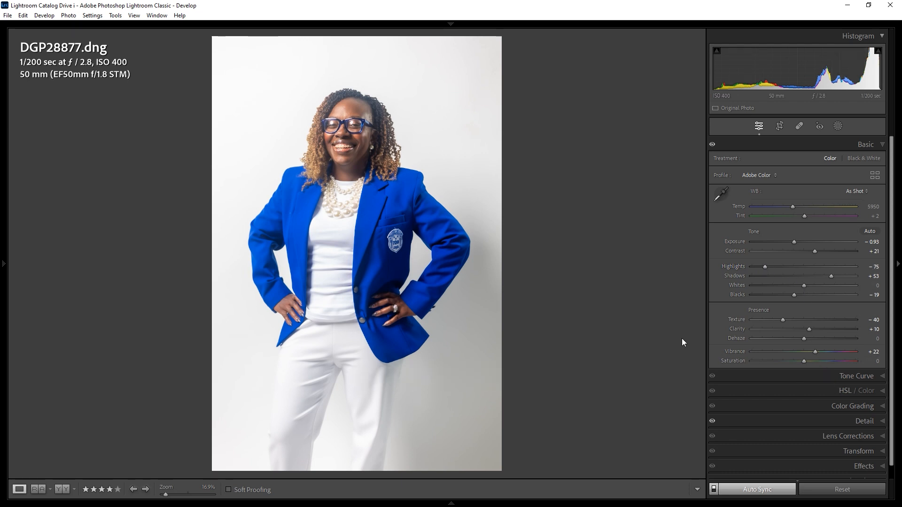
key("n")
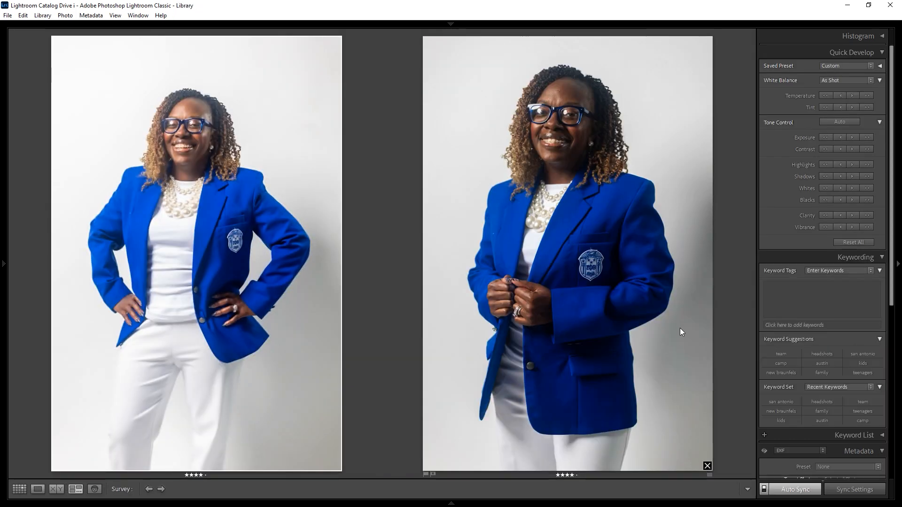
Step: With Auto Sync off, set Exposure to −0.25 and Shadows to +27 on DGP28889 only
left_click(597, 230)
key("d")
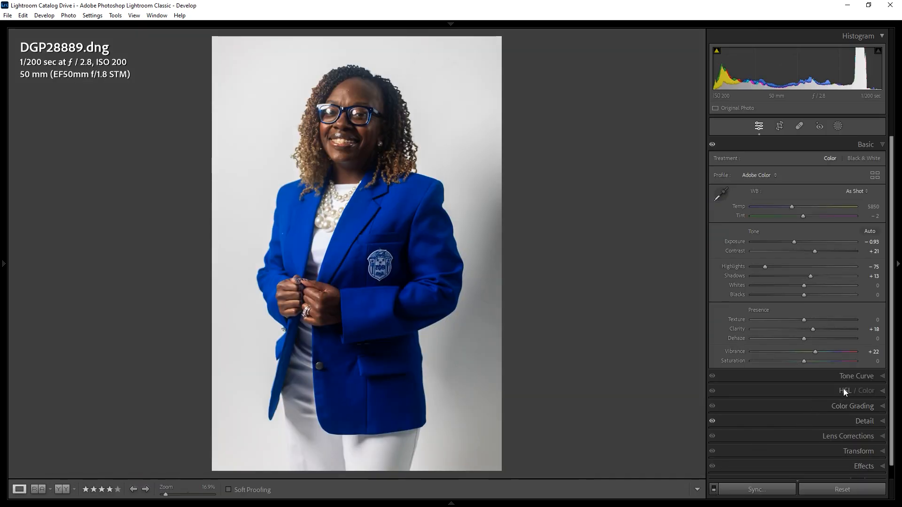
left_click_drag(795, 242, 801, 243)
left_click_drag(810, 276, 818, 276)
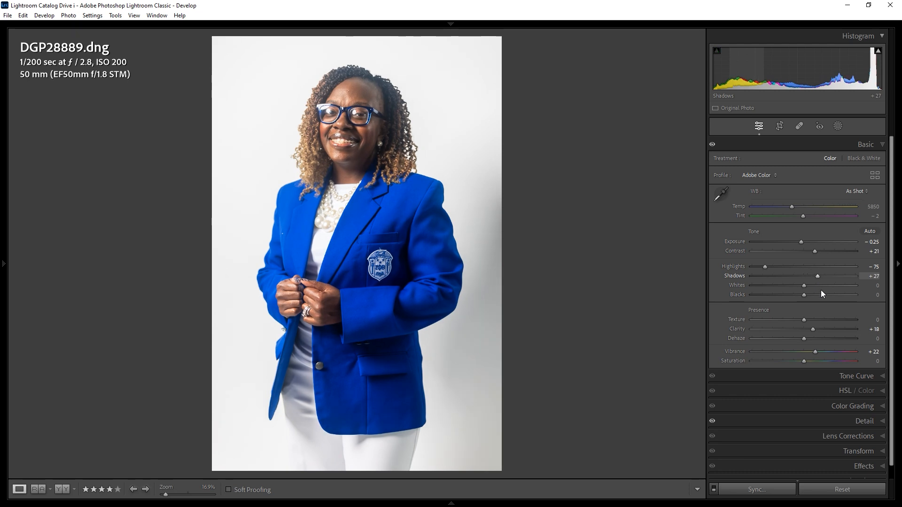
Step: Set the Blue luminance of DGP28889 to +10 and compare its jacket colour with the other photo
left_click(841, 391)
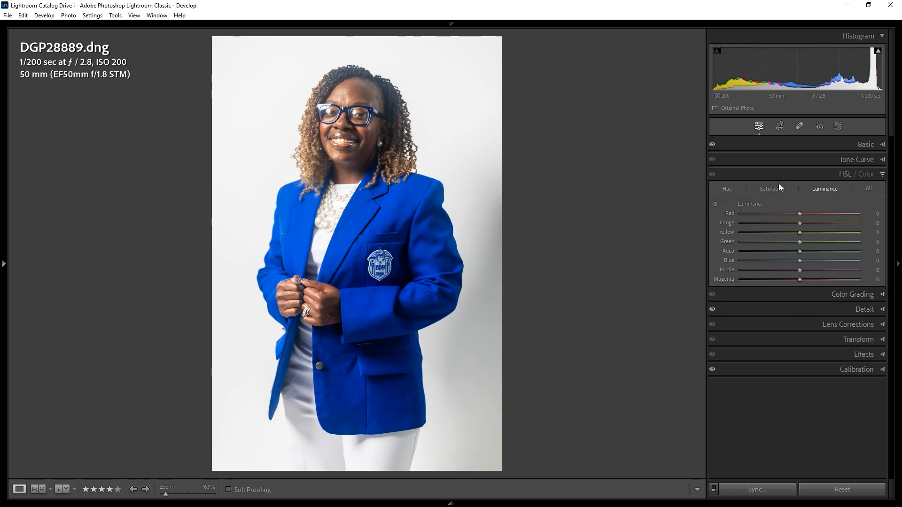
left_click(847, 261)
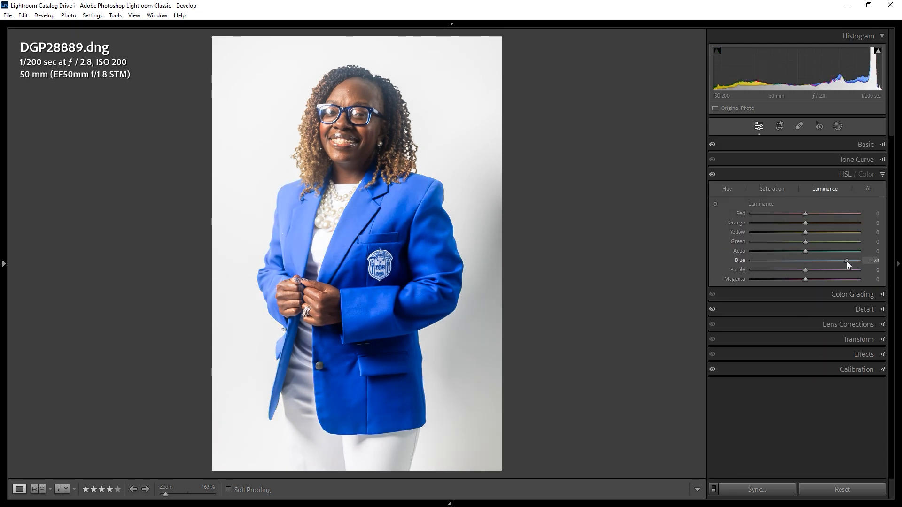
left_click_drag(847, 262, 814, 258)
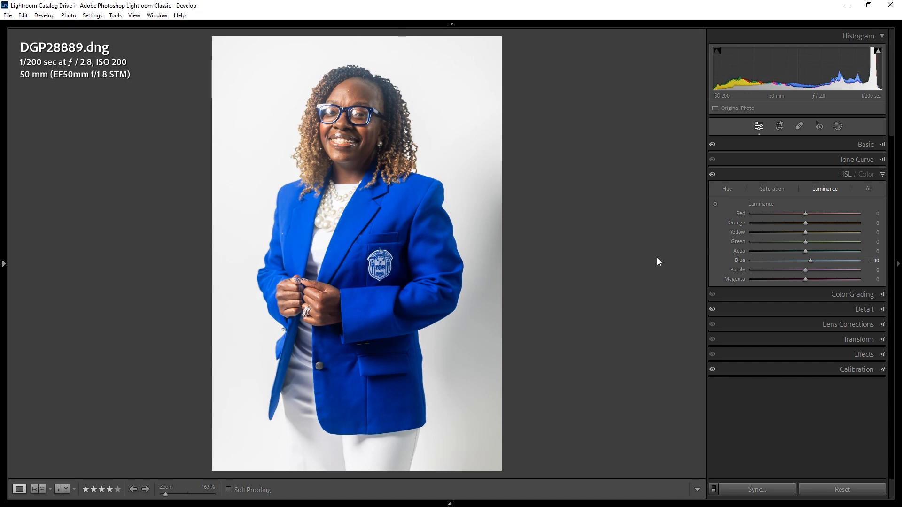
key("n")
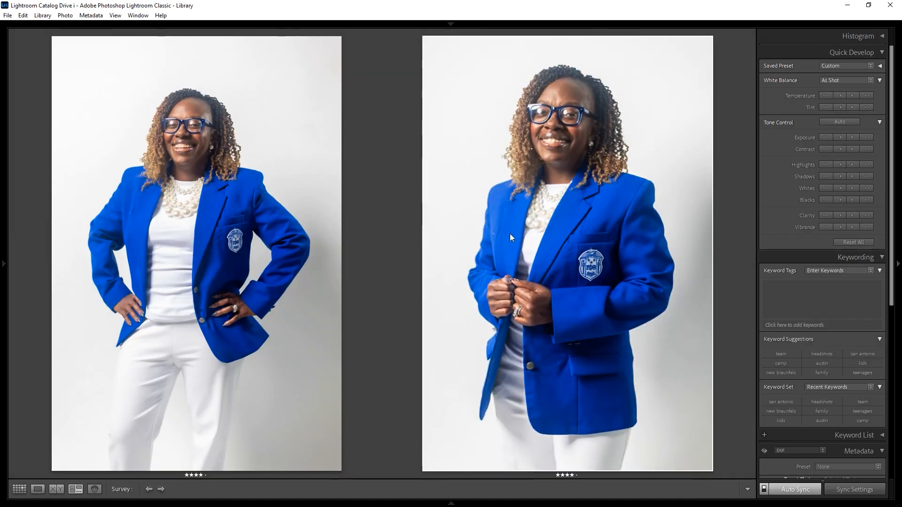
Step: Set the Blue saturation of DGP28889 to −8 and compare both photos side by side again
key("d")
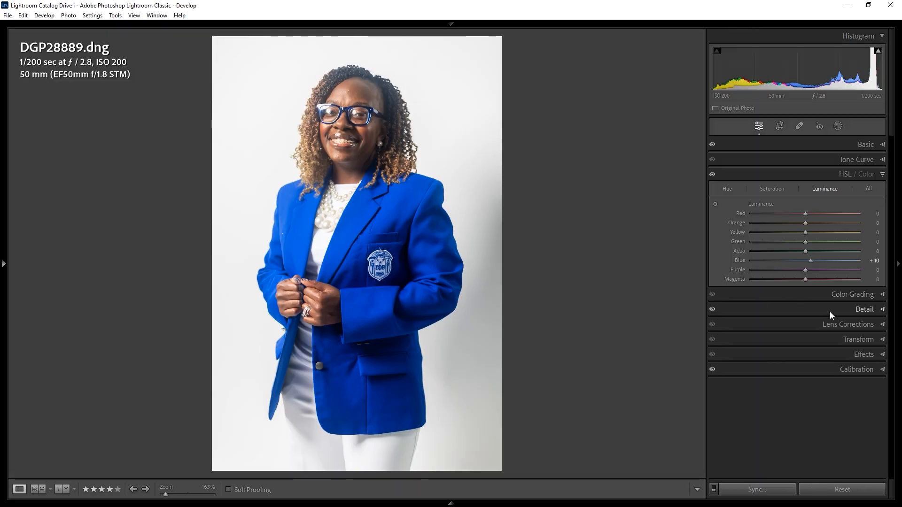
left_click_drag(810, 261, 800, 261)
left_click(778, 189)
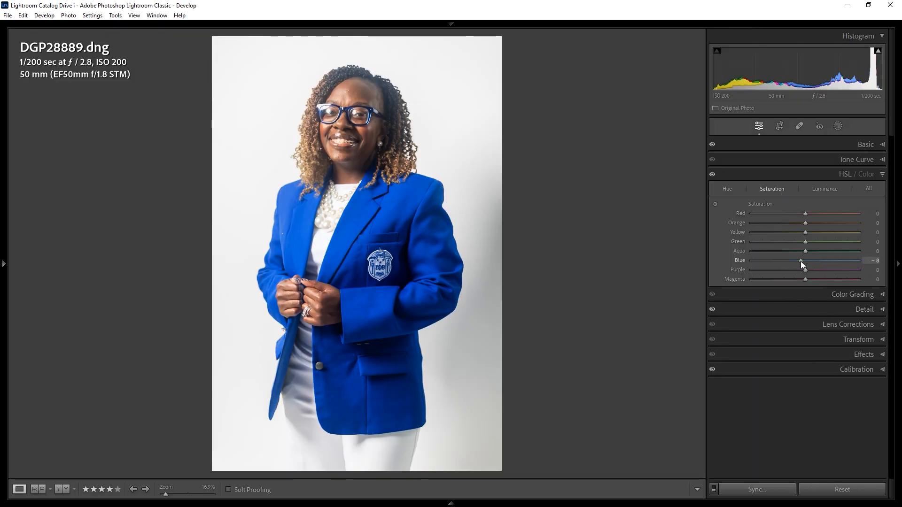
key("g")
key("n")
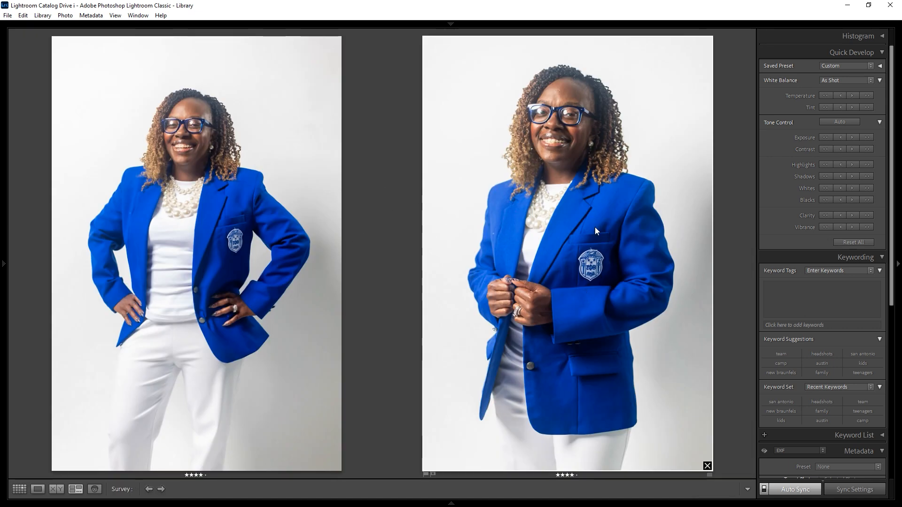
Step: Turn Auto Sync on and set Texture to −38, Clarity to +10, Vibrance to +19 and Blacks to −38 for both photos
key("d")
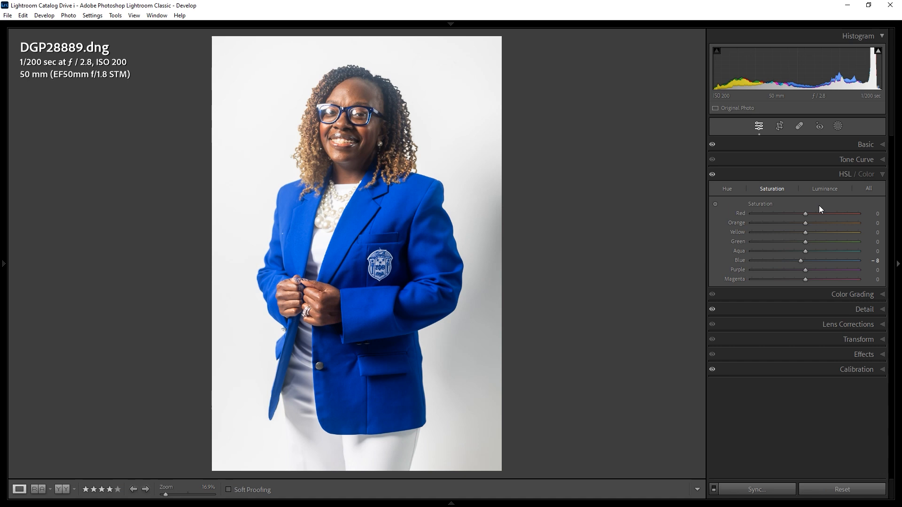
left_click(822, 145)
left_click(849, 395)
key("ctrl+1")
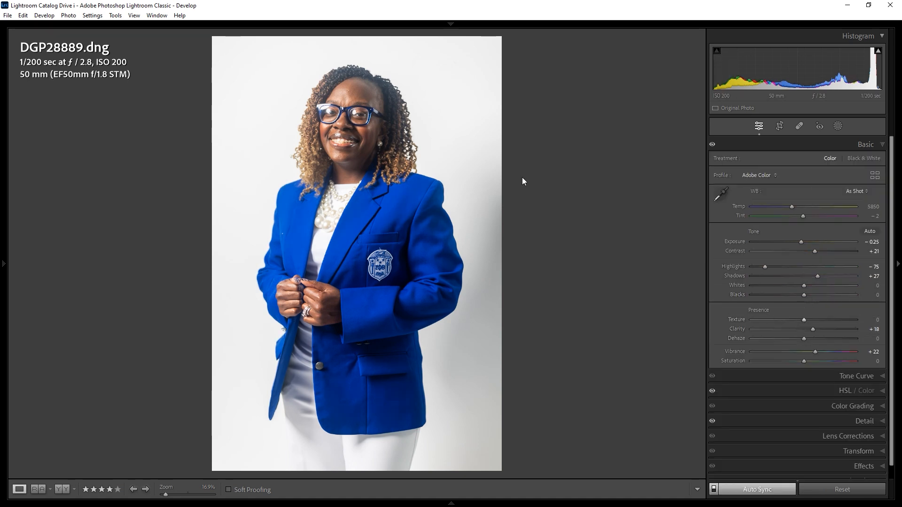
left_click(422, 137)
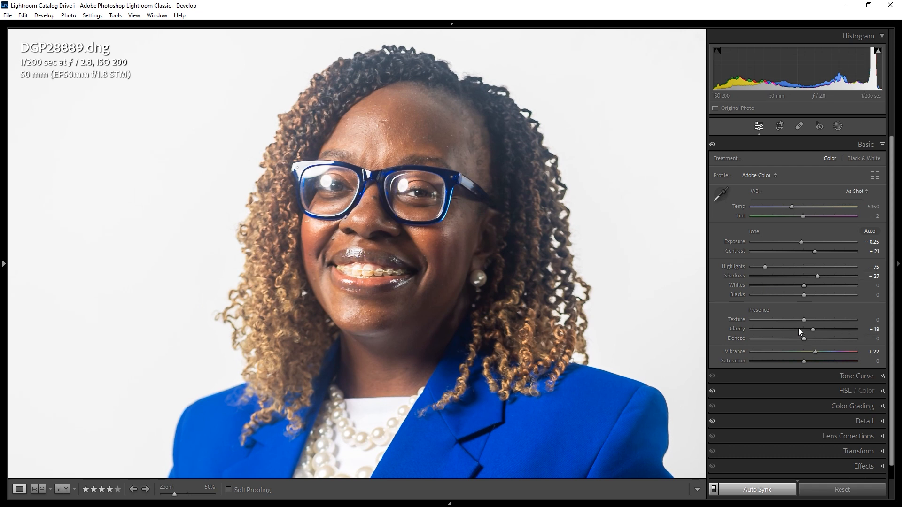
left_click_drag(795, 320, 877, 324)
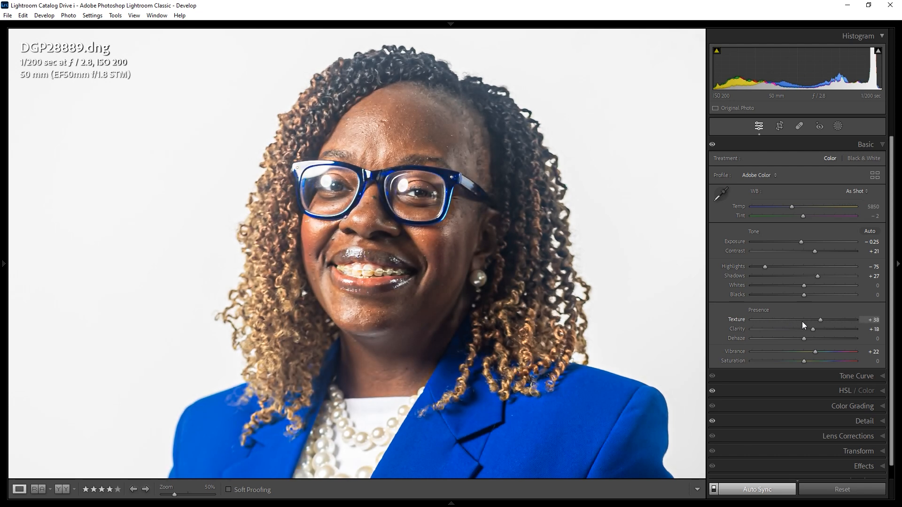
left_click_drag(802, 321, 813, 351)
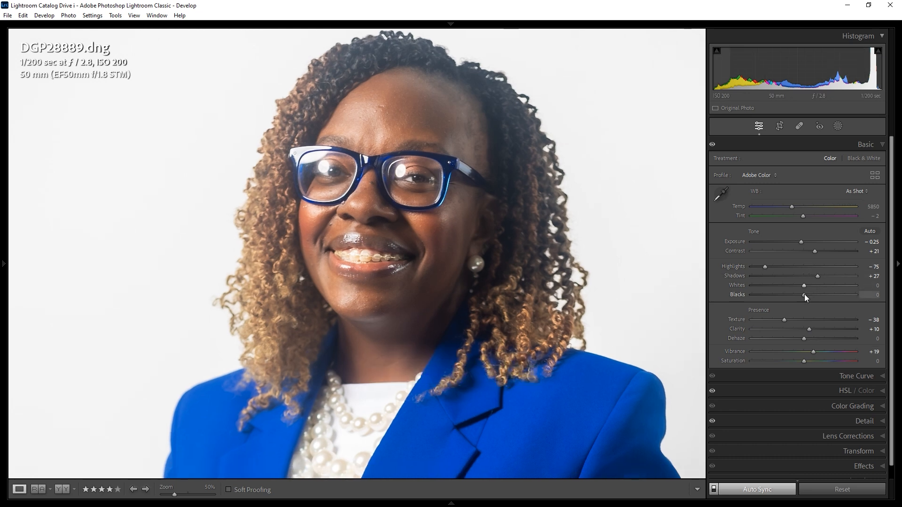
left_click_drag(799, 295, 780, 296)
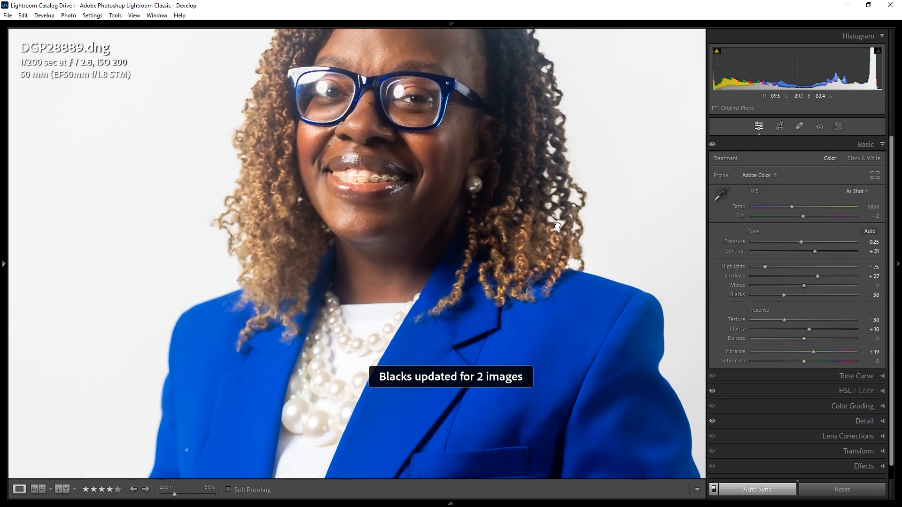
left_click(550, 230)
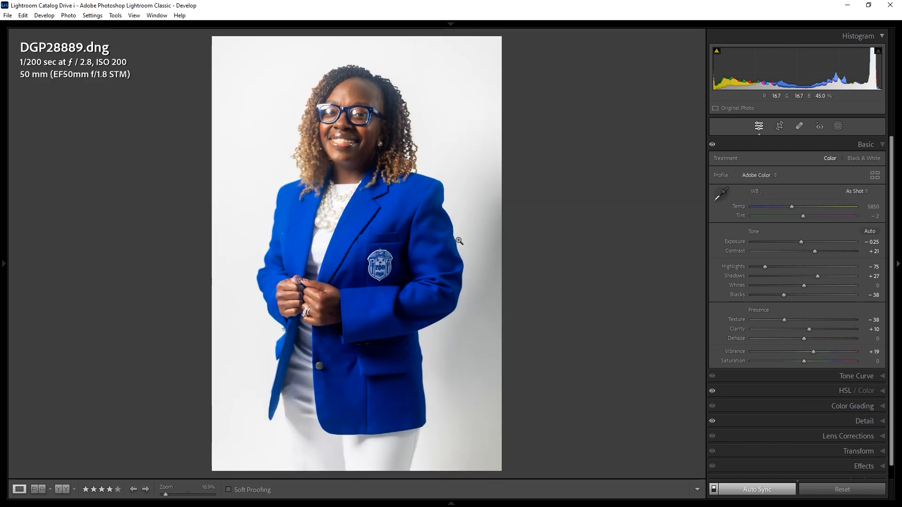
Step: Compare the edited DGP28889 with its Before version
key("backslash")
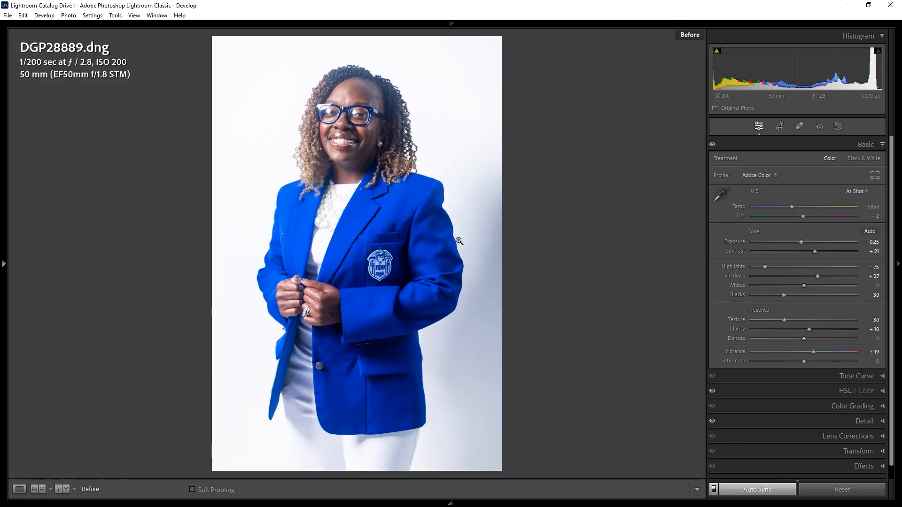
key("backslash")
key("backslash")
key("backslash")
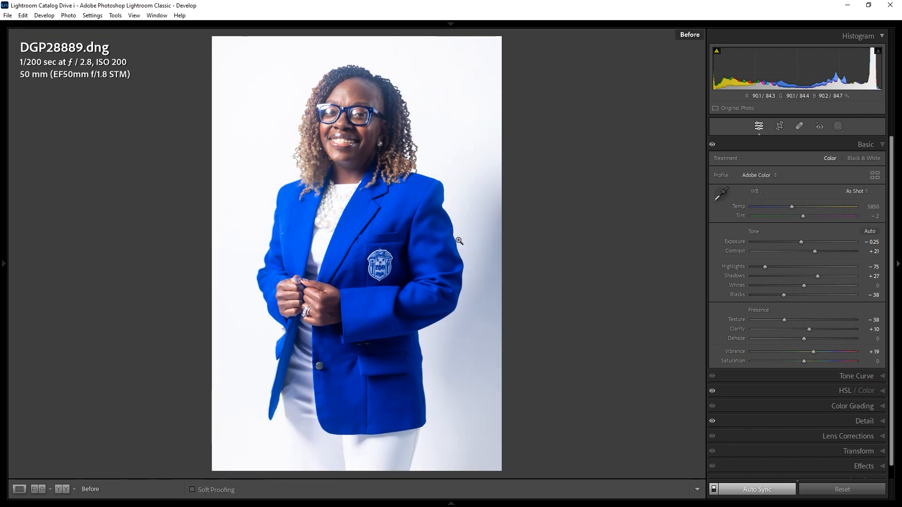
Step: Compare the edited and Before versions of the two blue-blazer portraits
key("Left")
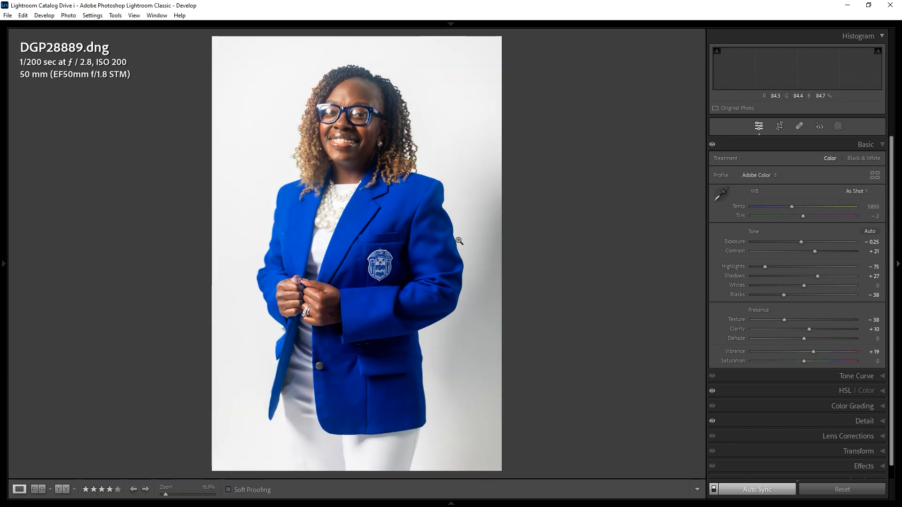
key("backslash")
key("backslash")
key("backslash")
key("backslash")
key("backslash")
key("backslash")
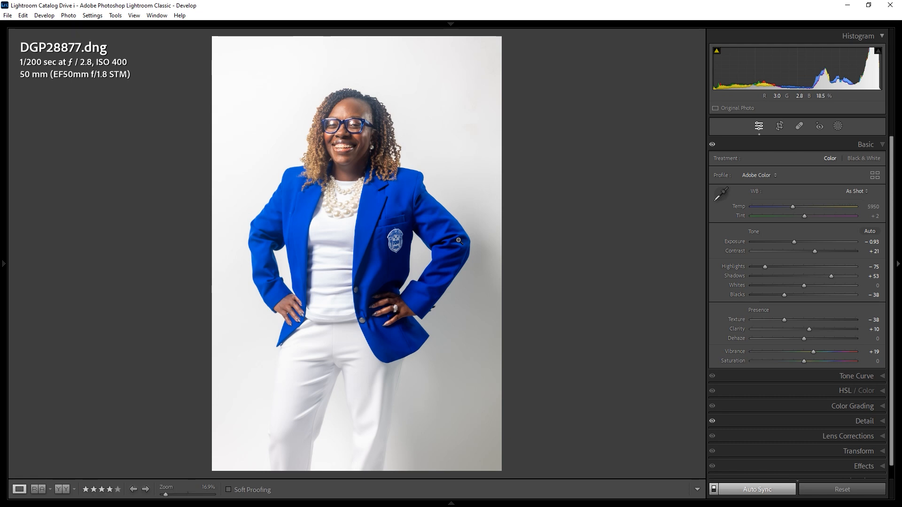
Step: Turn Auto Sync off and crop DGP28877 slightly tighter at its original aspect ratio around the standing woman
key("r")
left_click(714, 492)
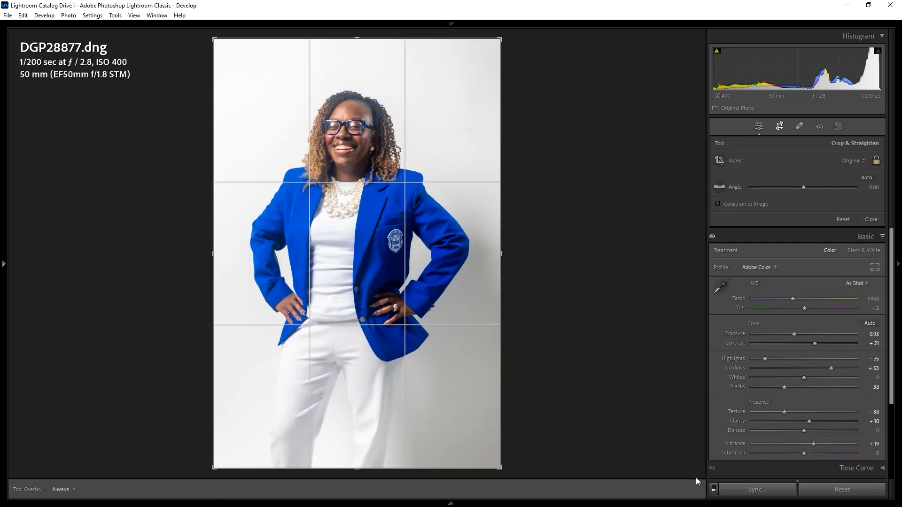
left_click_drag(501, 252, 489, 253)
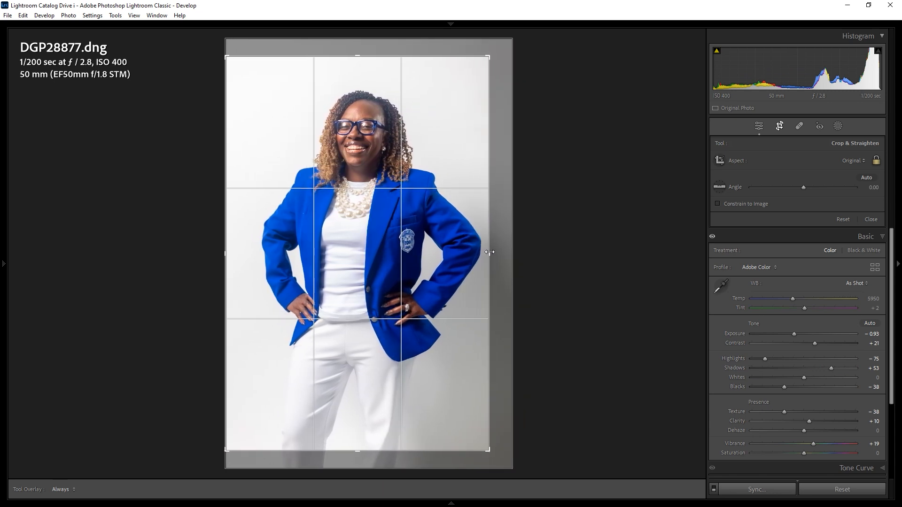
left_click_drag(423, 244, 423, 242)
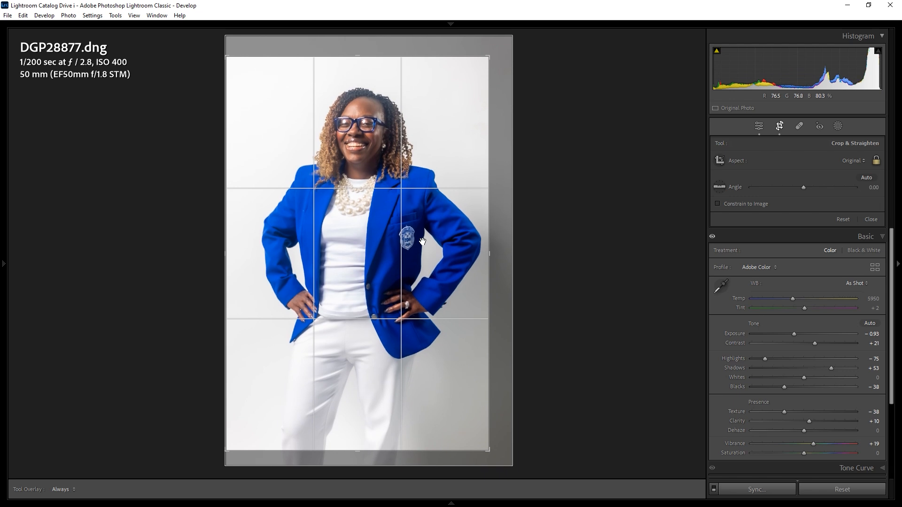
key("Return")
Step: Crop DGP28889 slightly tighter at its original aspect ratio and reposition the woman within the frame
key("Right")
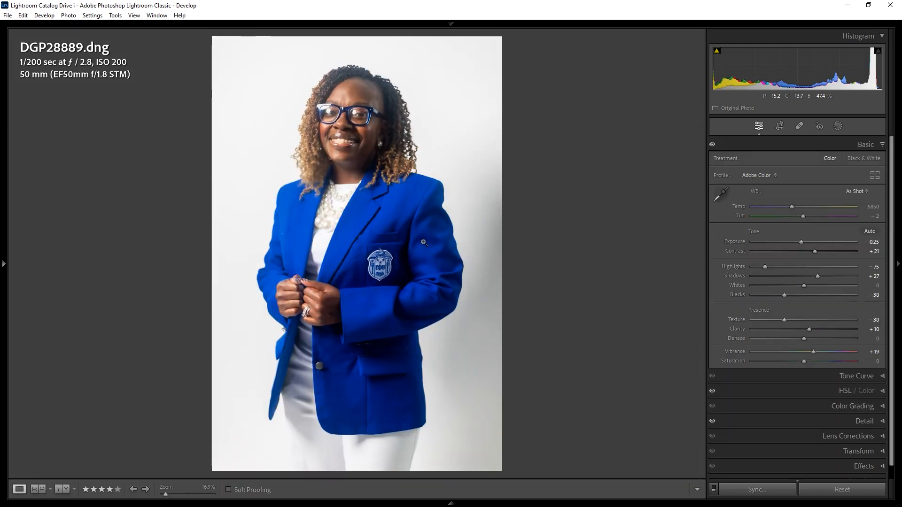
key("r")
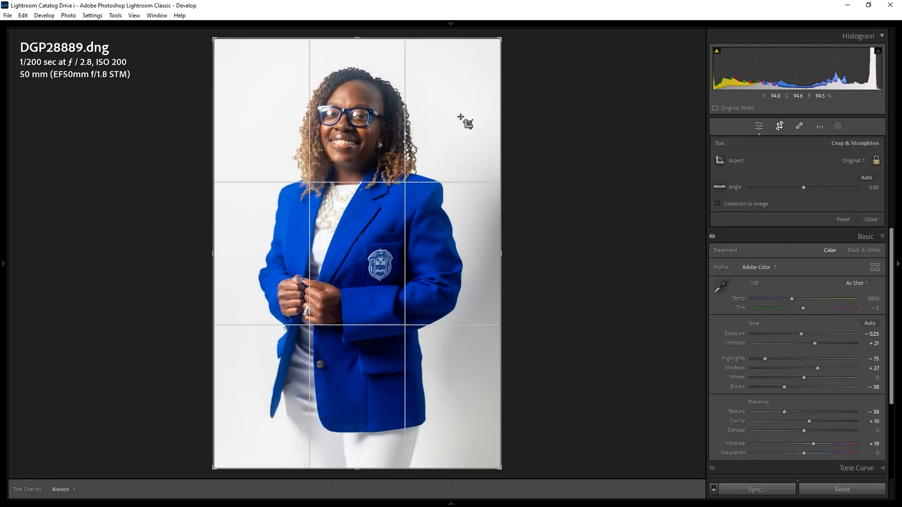
left_click_drag(500, 41, 494, 41)
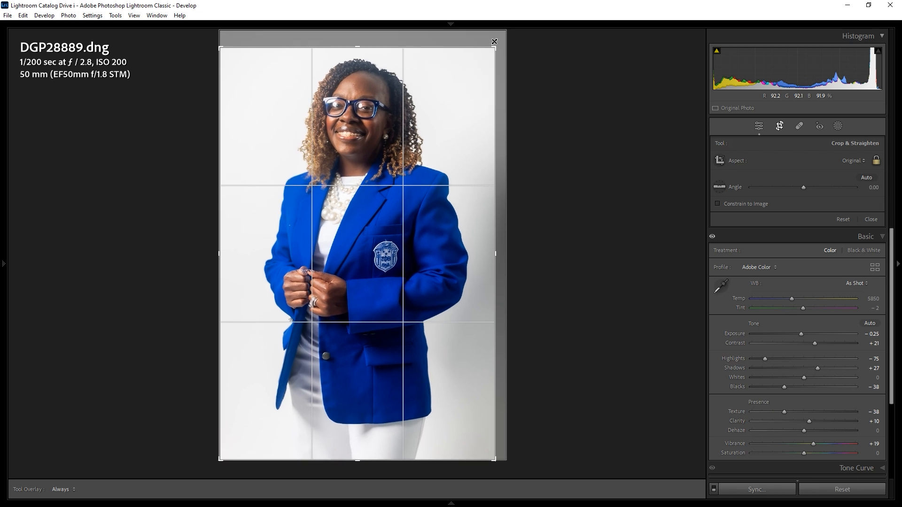
left_click_drag(459, 69, 450, 99)
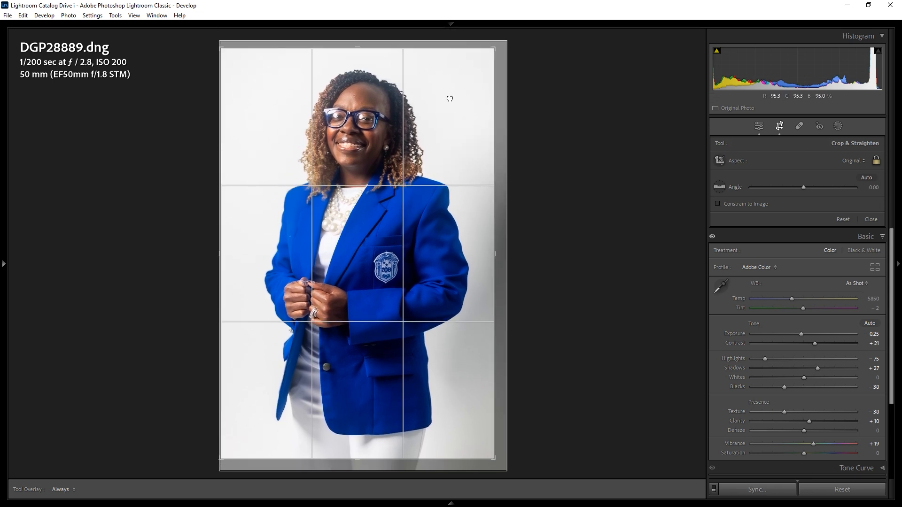
key("Return")
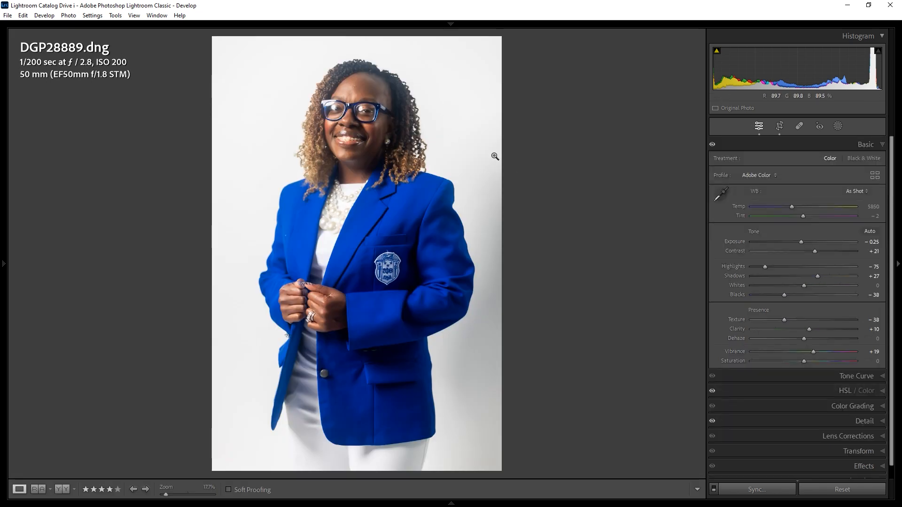
Step: Try raising the exposure of DGP28889's backdrop with a Background mask, reset the exposure and delete the mask
left_click(838, 125)
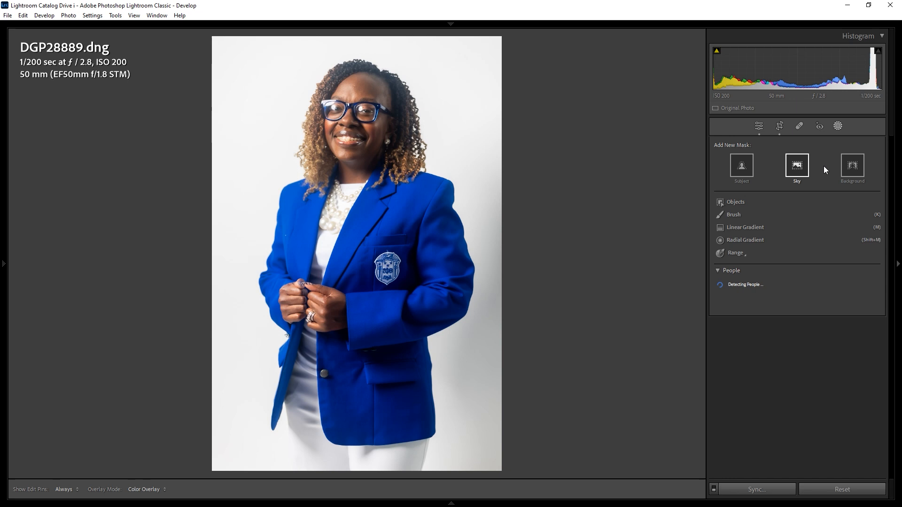
left_click(852, 167)
mouse_move(818, 321)
left_mouse_down()
mouse_move(837, 320)
mouse_move(776, 320)
mouse_move(824, 320)
mouse_move(804, 323)
left_mouse_up()
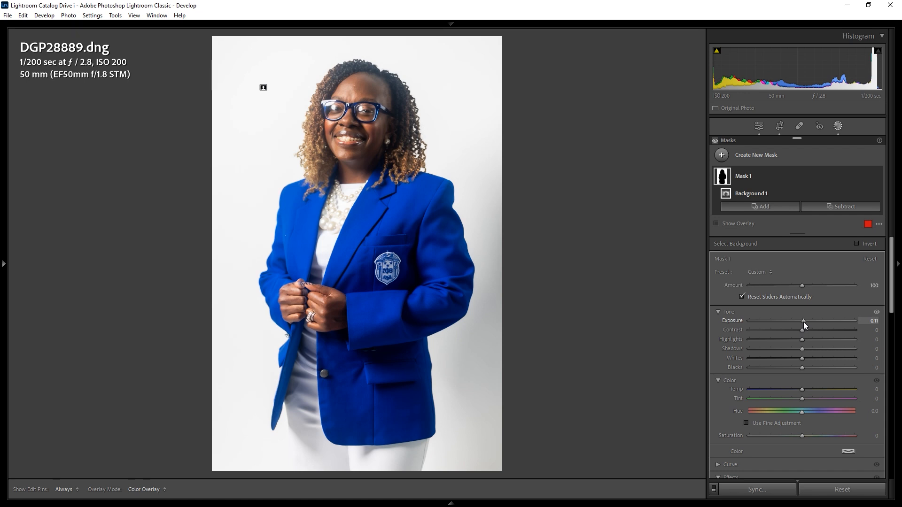
double_click(804, 320)
mouse_move(773, 176)
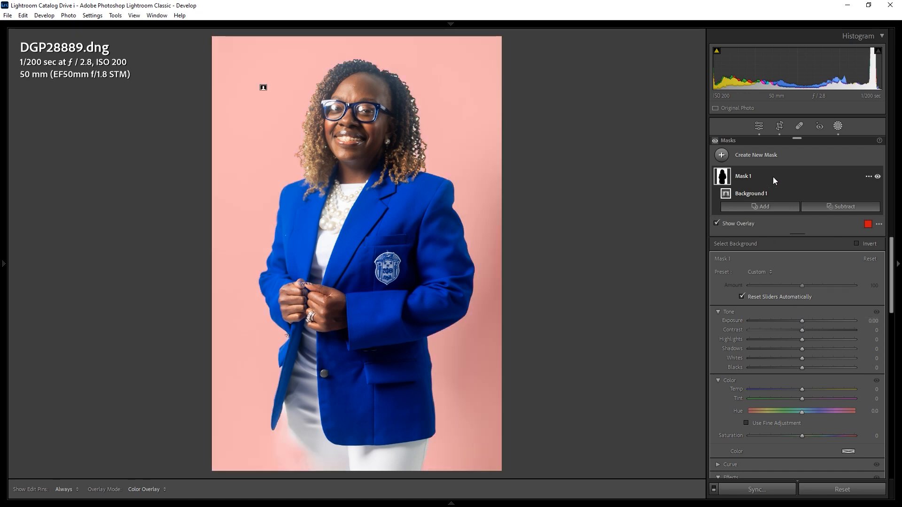
left_click(869, 179)
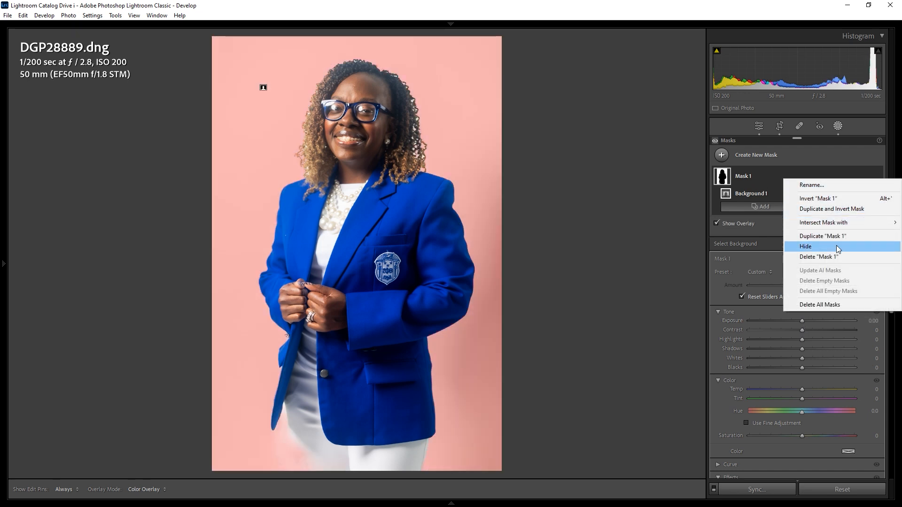
left_click(835, 257)
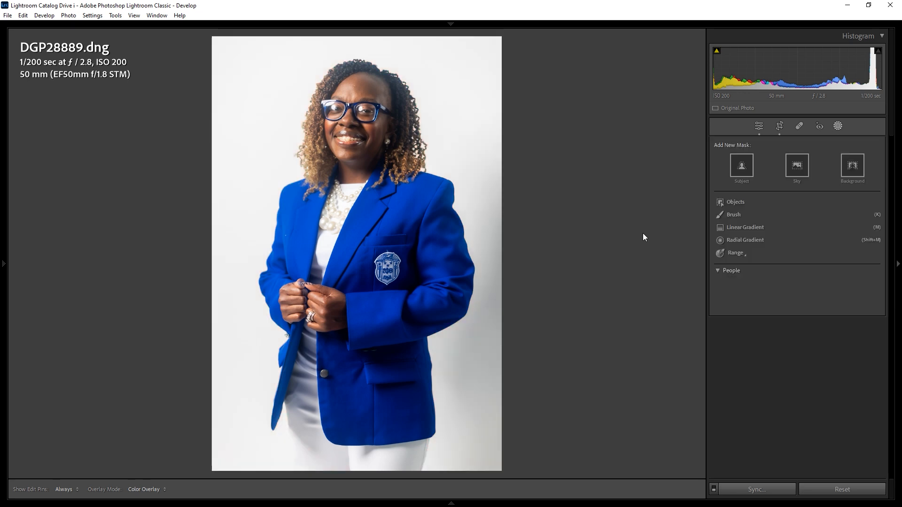
Step: Open DGP28904 in Develop and set its Blue saturation to −33
key("g")
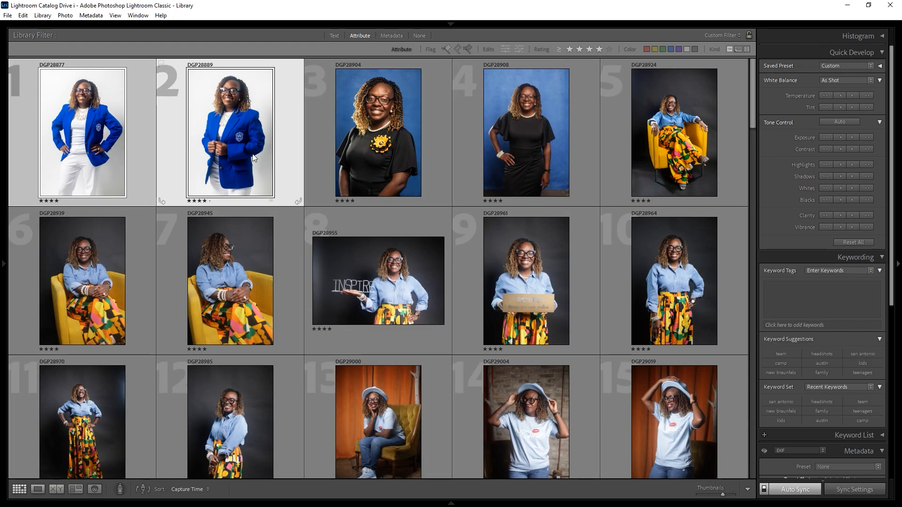
left_click(380, 154)
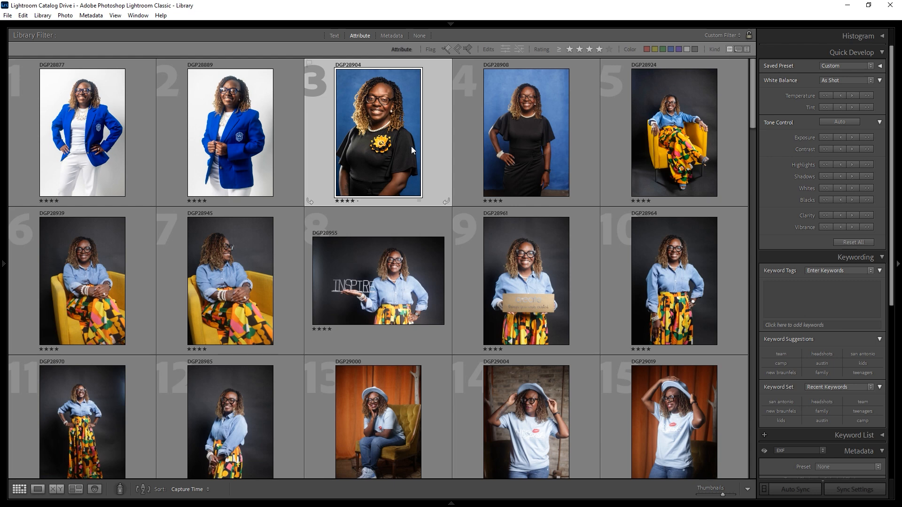
key("d")
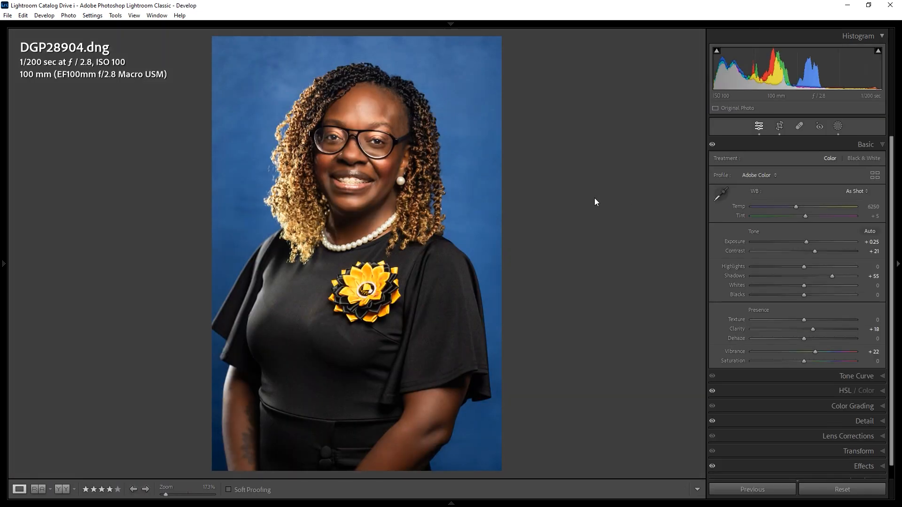
left_click(847, 391)
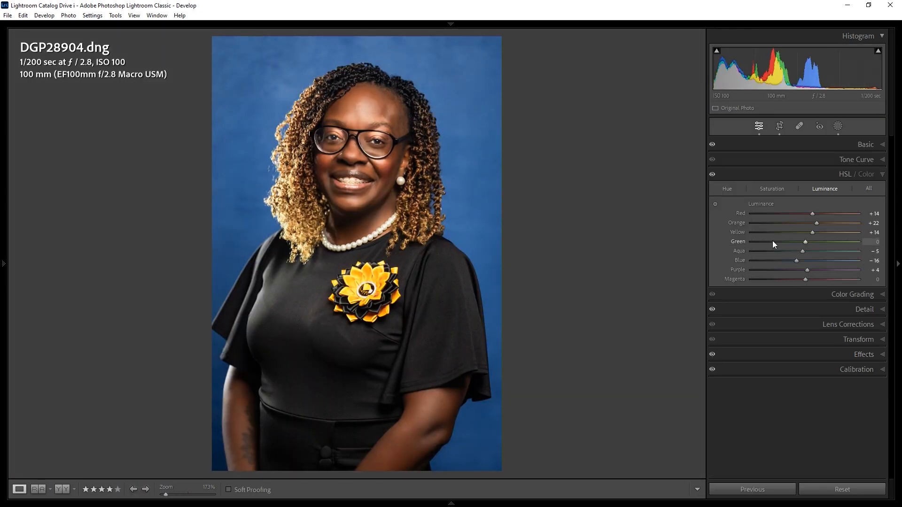
left_click(780, 189)
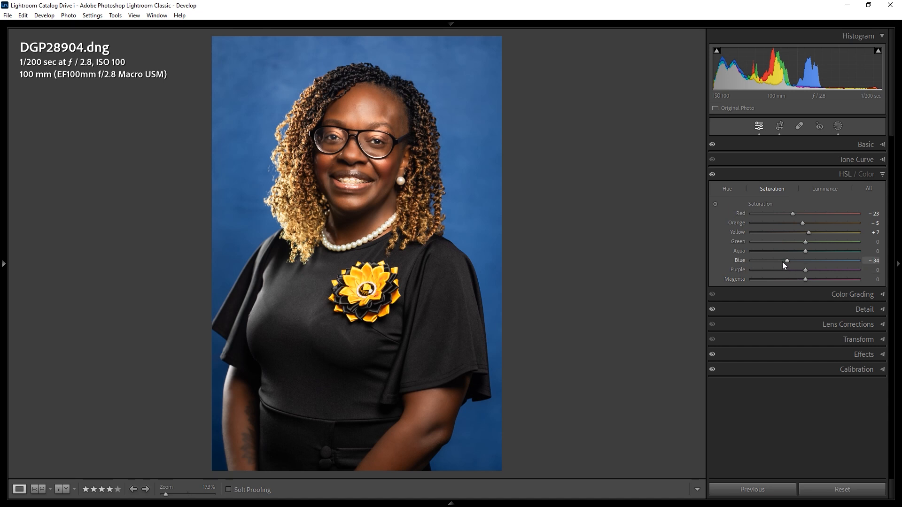
left_click_drag(813, 260, 788, 261)
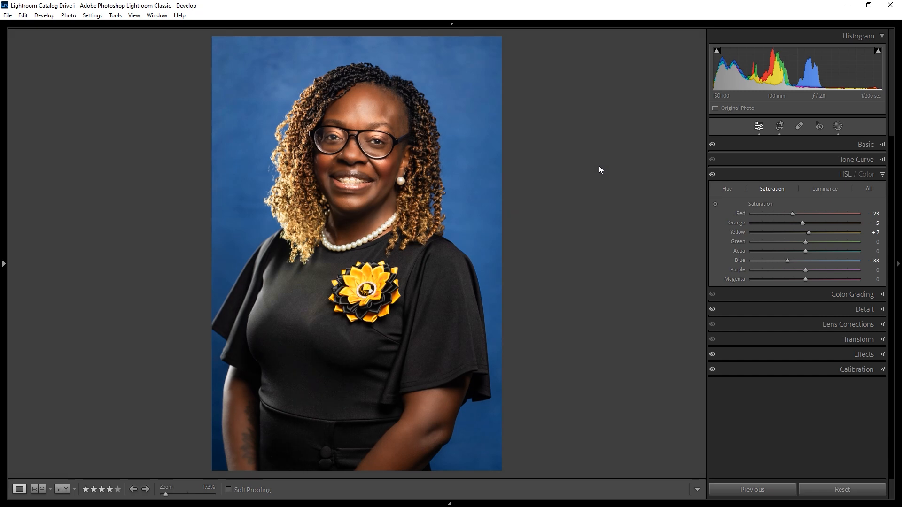
Step: Open DGP28908 in Develop and crop it tighter at its original aspect ratio, repositioning the woman in the frame
key("g")
left_click(526, 148)
key("d")
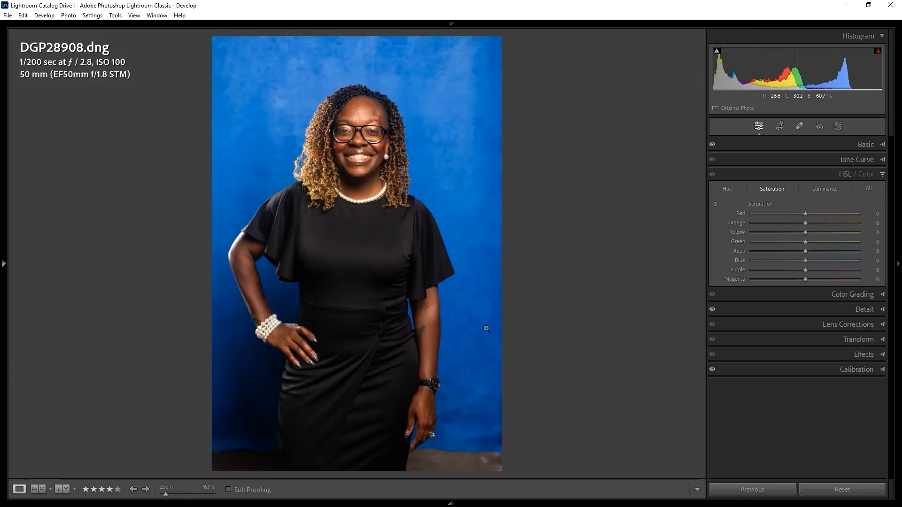
key("r")
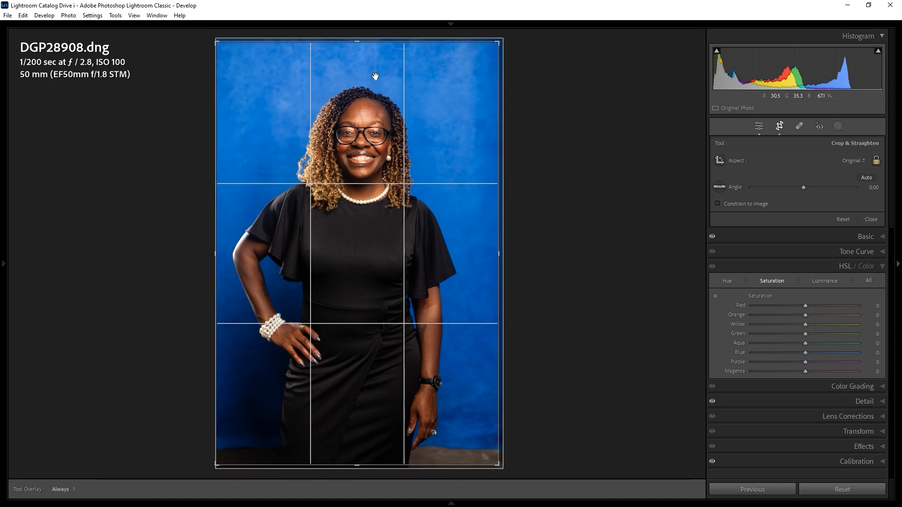
left_click_drag(376, 76, 374, 403)
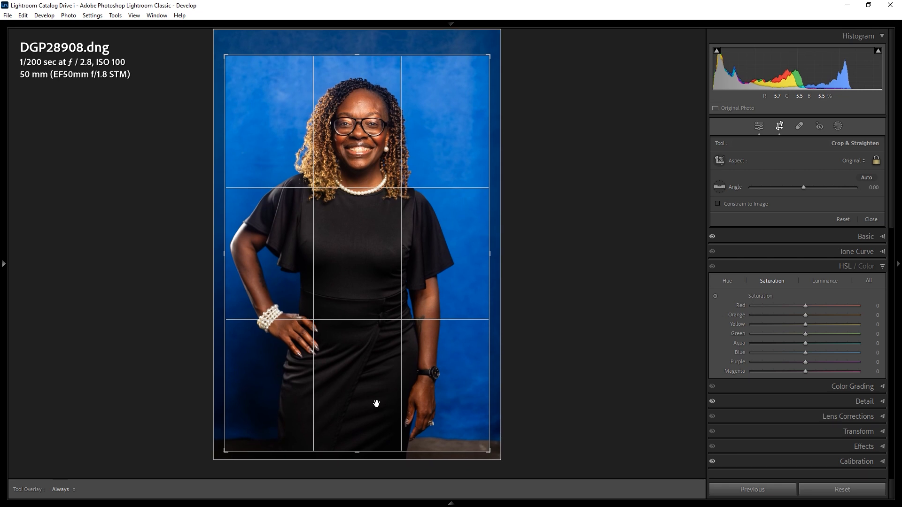
key("Return")
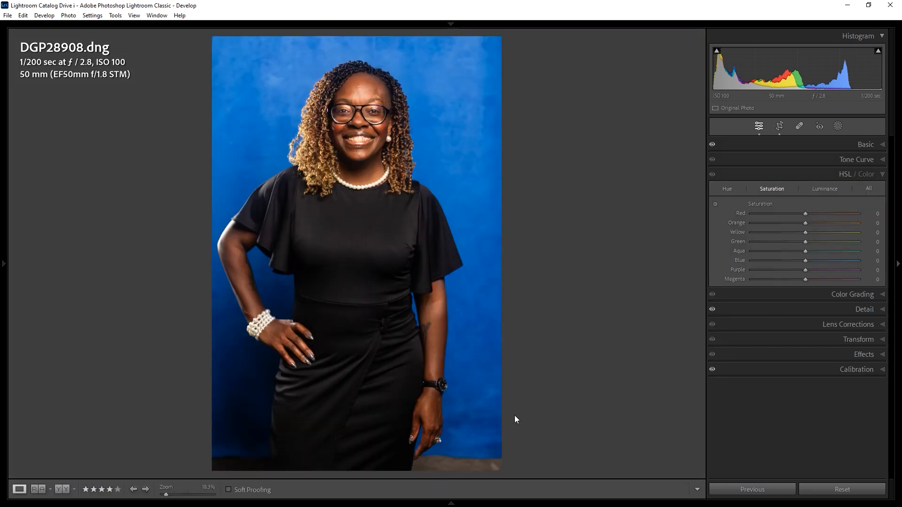
Step: Set DGP28908's Exposure to +0.16, Shadows to +45, Temp to 5710, Texture to −37, Clarity to +10 and Vibrance to +18
left_click(813, 142)
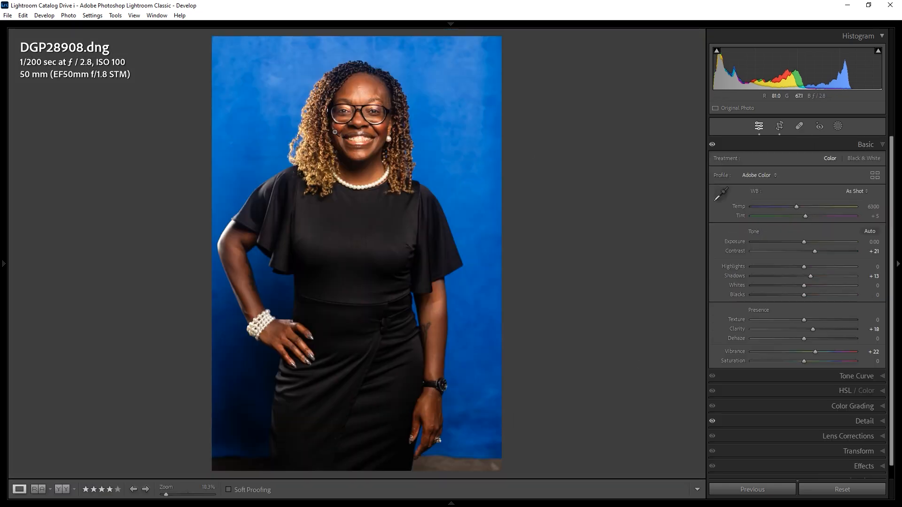
key("z")
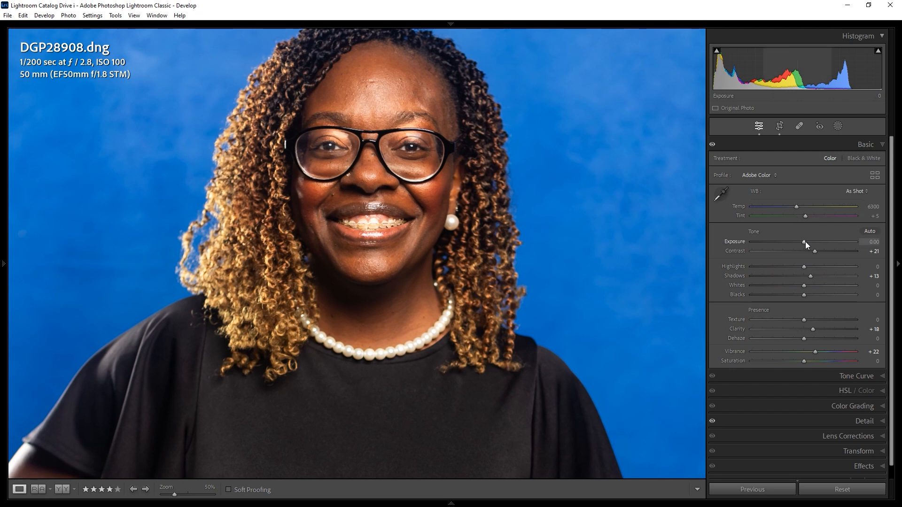
left_click_drag(805, 241, 806, 243)
left_click_drag(820, 276, 828, 280)
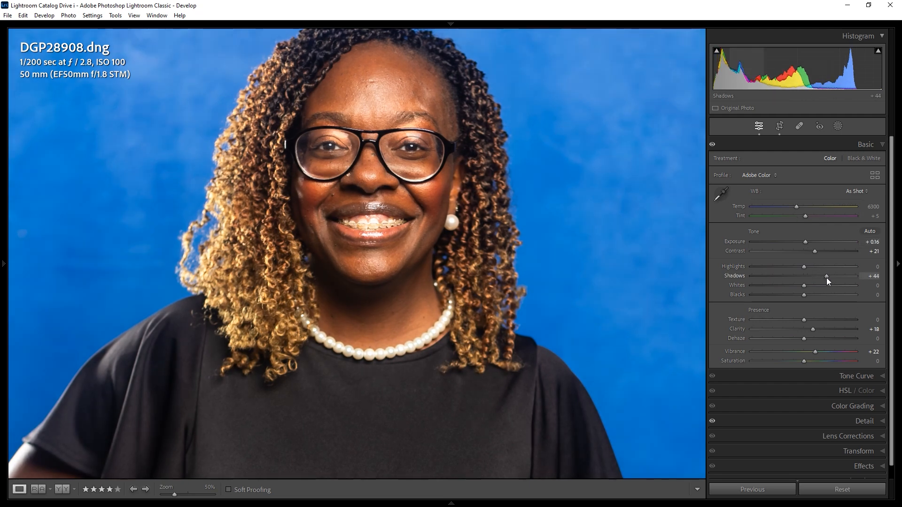
left_click(790, 207)
left_click_drag(791, 208, 790, 207)
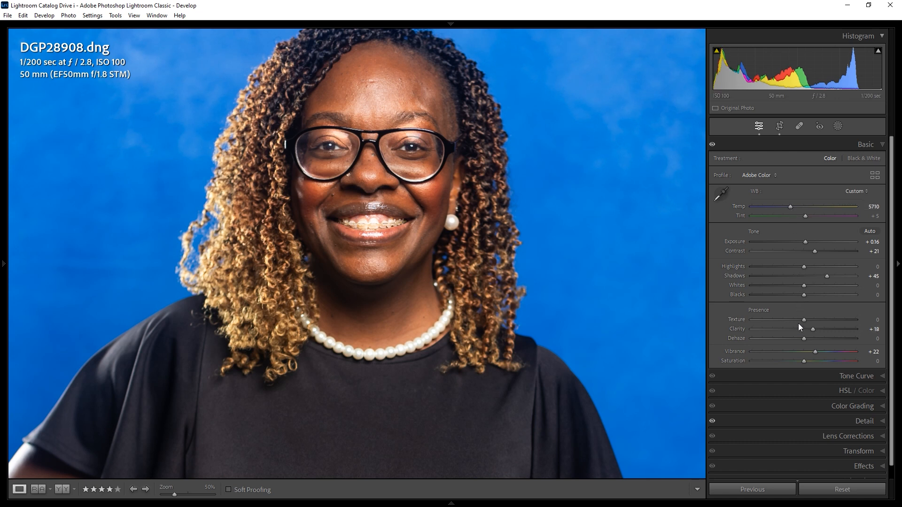
left_click_drag(799, 321, 814, 354)
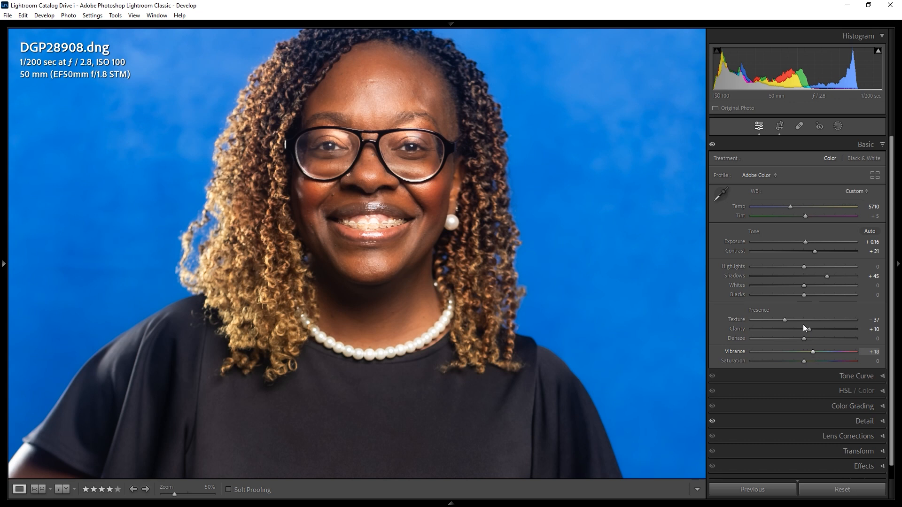
Step: Set the Orange saturation of DGP28908 to −13 and its Yellow saturation to +20
left_click(845, 390)
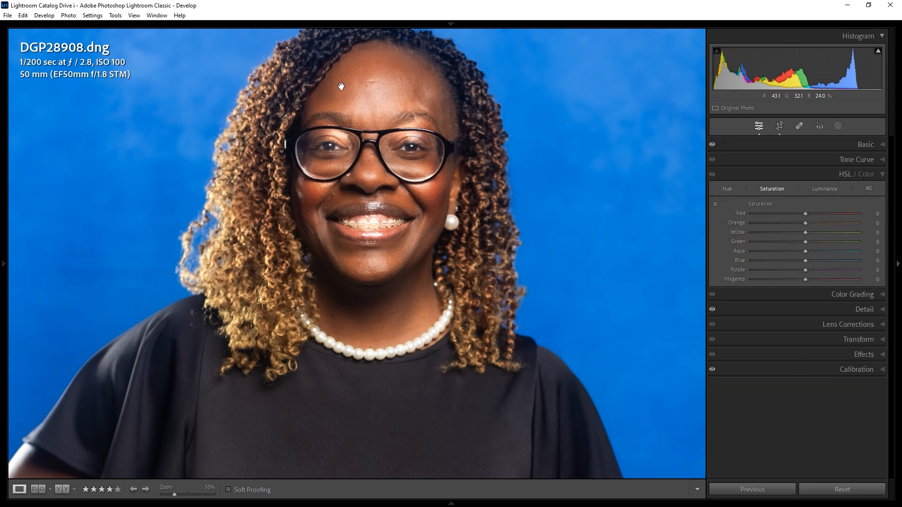
left_click(819, 224)
left_click_drag(845, 225, 794, 226)
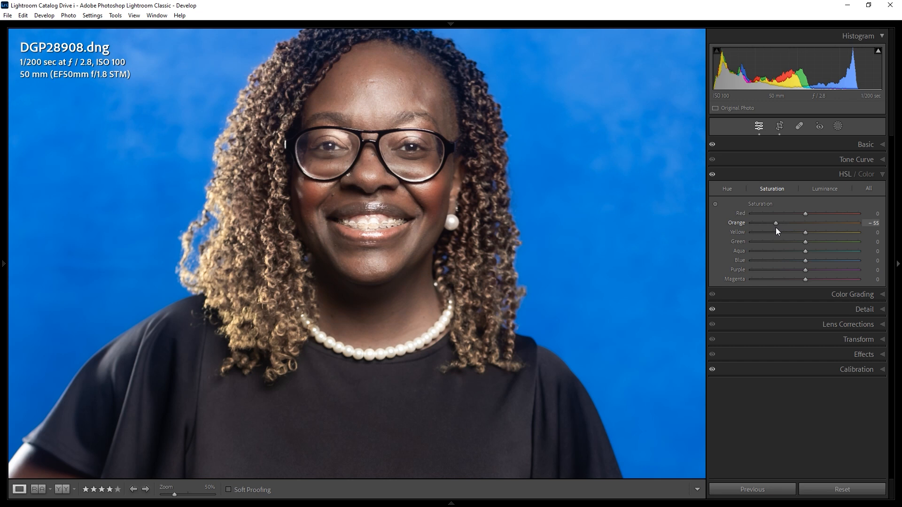
mouse_move(806, 228)
left_mouse_down()
mouse_move(840, 235)
mouse_move(796, 235)
mouse_move(827, 237)
mouse_move(814, 237)
left_mouse_up()
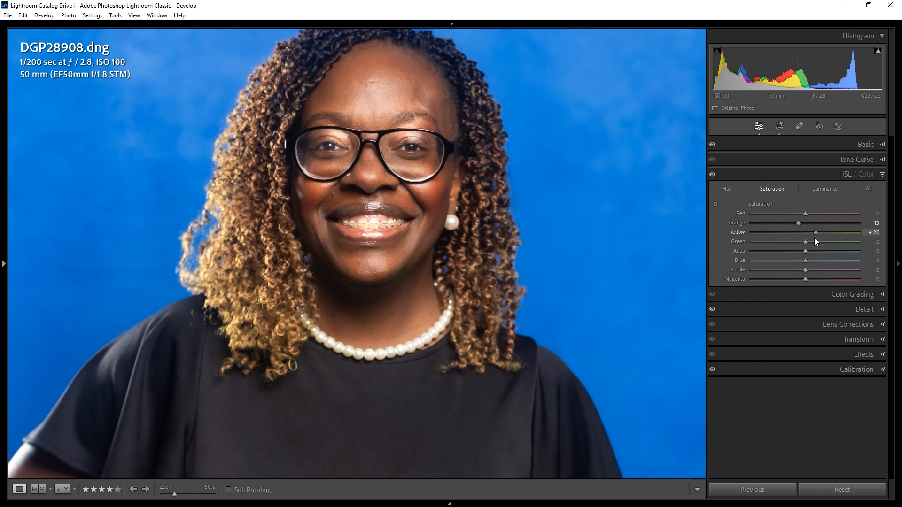
Step: Set Whites to +13 and Blacks to −13 for DGP28908, and reset Highlights to 0
left_click(823, 145)
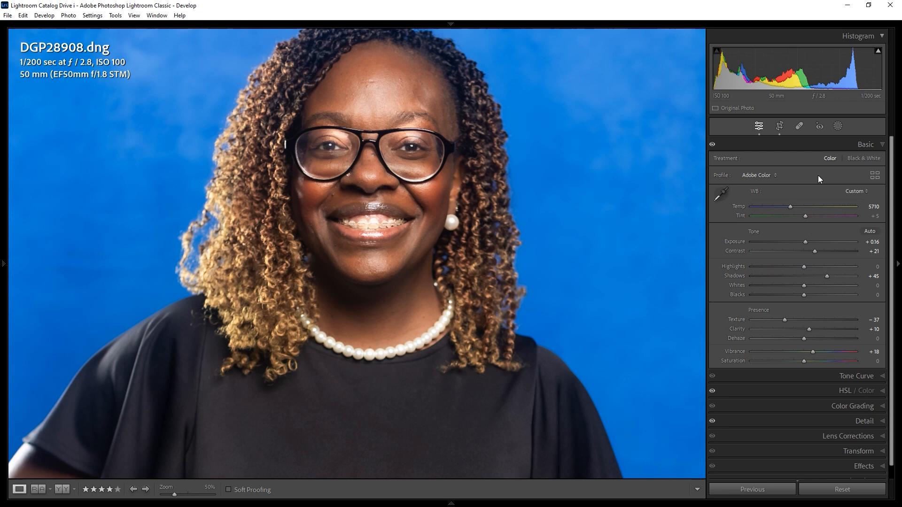
left_click_drag(805, 267, 810, 287)
double_click(808, 267)
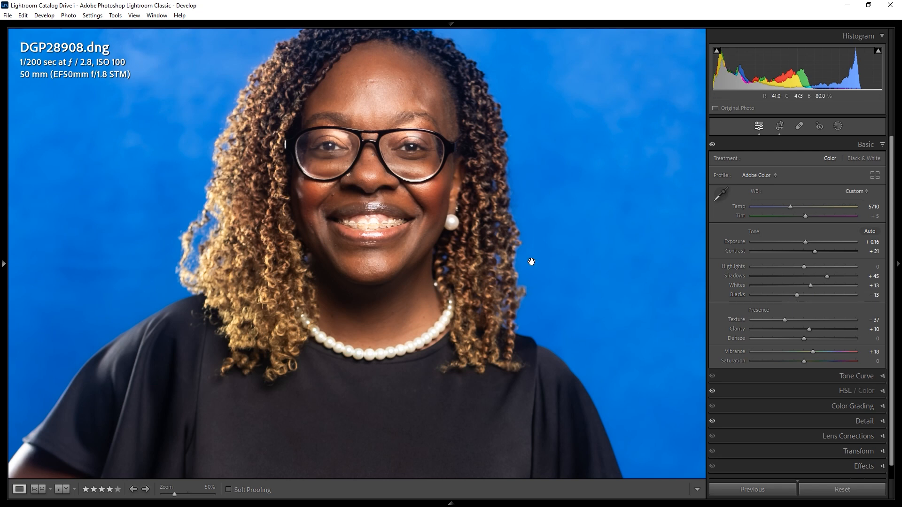
Step: Compare the full DGP28908 image before and after the edits
left_click(613, 266)
key("backslash")
key("backslash")
key("backslash")
key("backslash")
key("backslash")
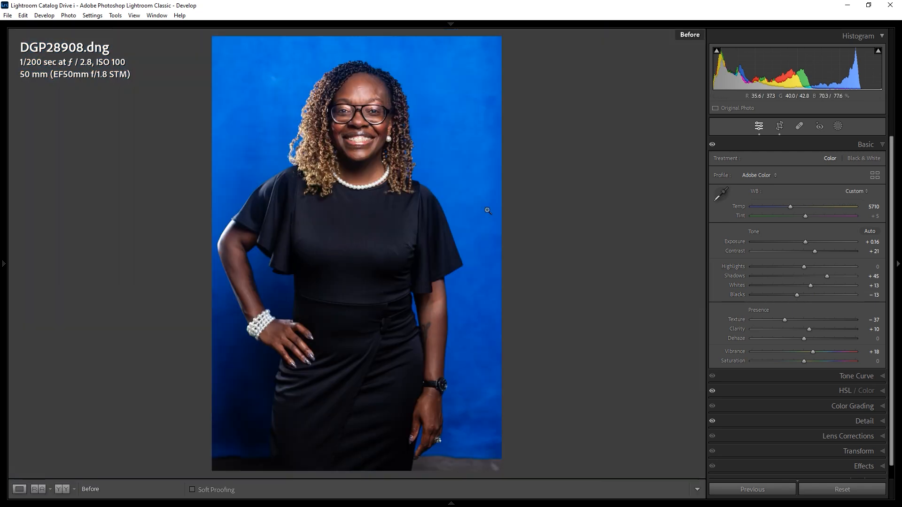
key("backslash")
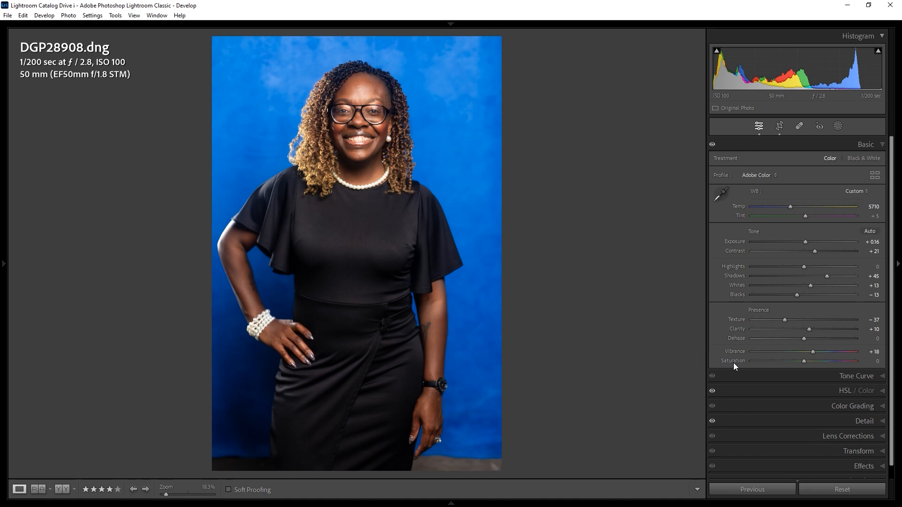
Step: Set the Blue saturation of DGP28908 to −16 and its Blue luminance to −10
left_click(845, 393)
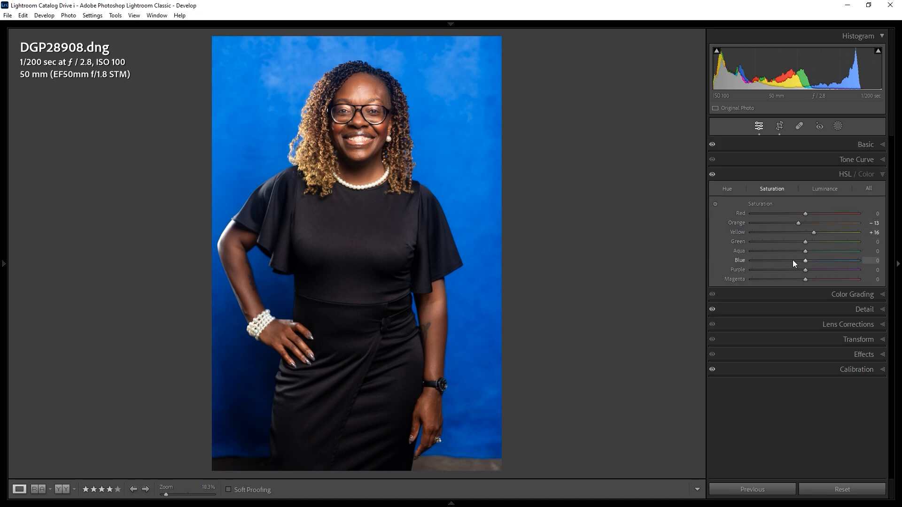
left_click_drag(793, 261, 796, 261)
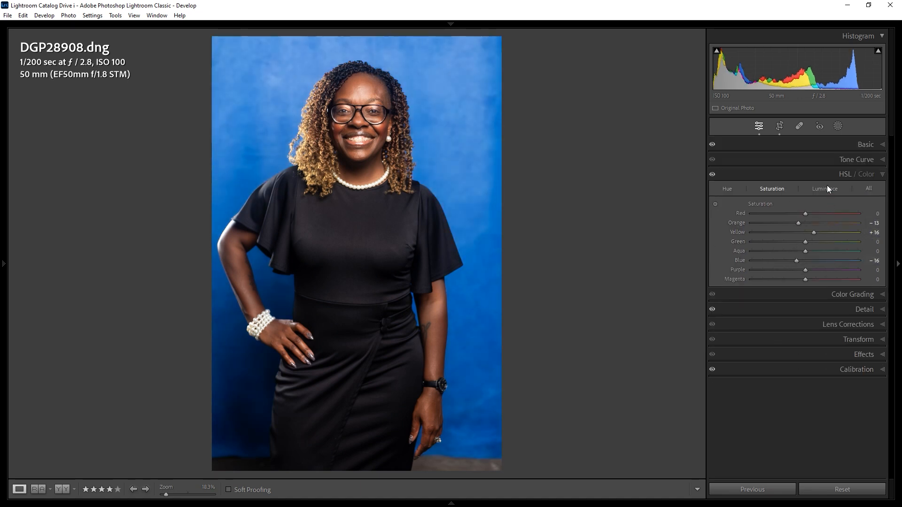
left_click(827, 188)
left_click(793, 259)
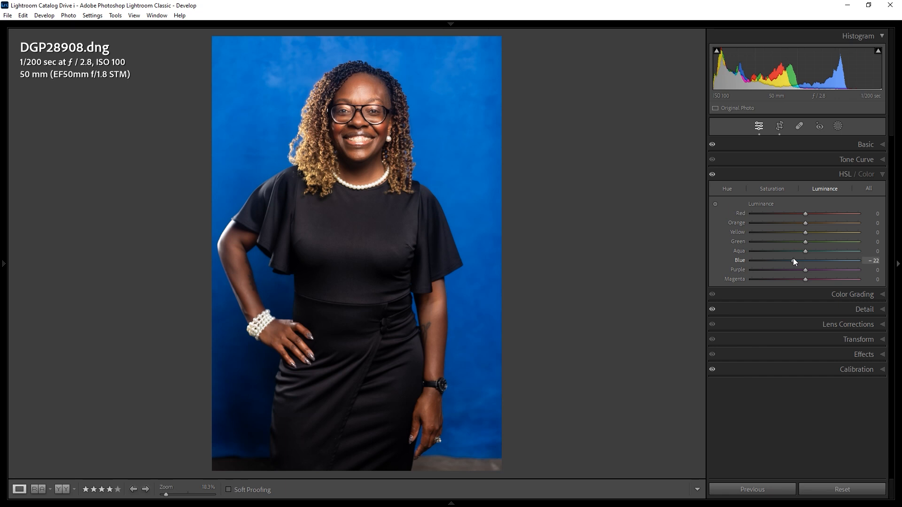
mouse_move(794, 260)
left_mouse_down()
mouse_move(784, 260)
mouse_move(844, 264)
mouse_move(800, 266)
left_mouse_up()
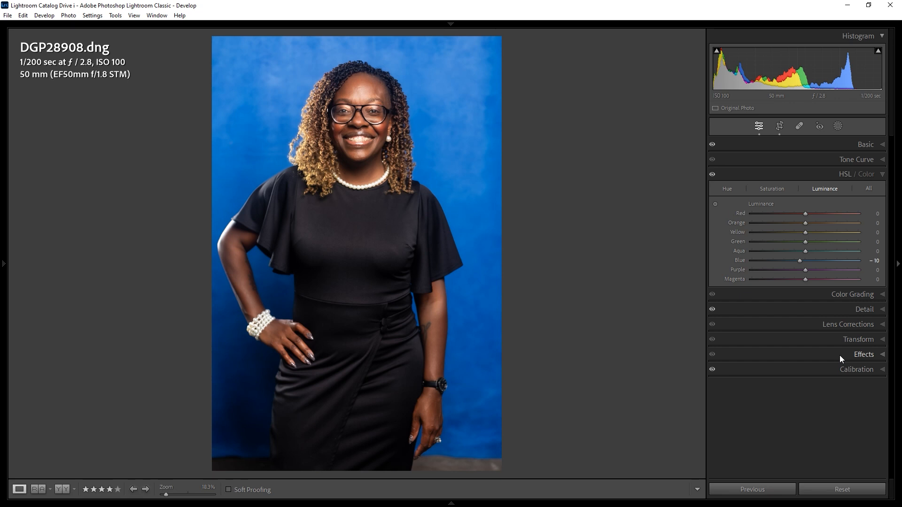
Step: Create a brush mask on DGP28908 and paint it over the skin of the woman's face and neck
left_click_drag(360, 102, 397, 131)
key("shift+w")
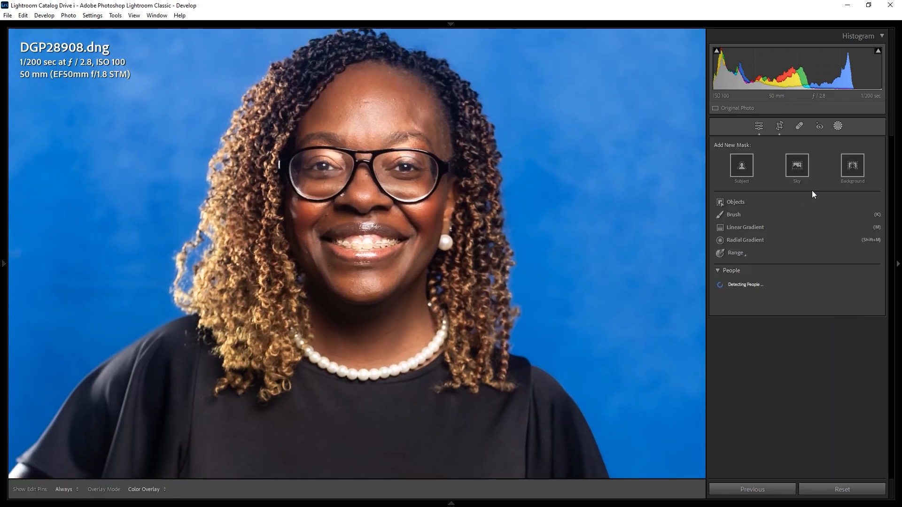
left_click(749, 215)
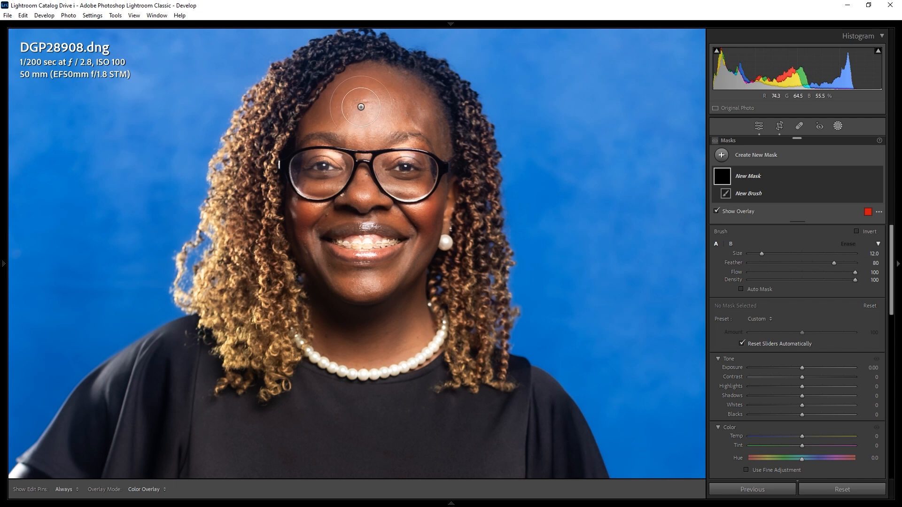
key("h")
scroll(345, 121, "up", 4)
mouse_move(346, 121)
left_mouse_down()
mouse_move(399, 94)
mouse_move(423, 113)
mouse_move(370, 166)
mouse_move(357, 207)
mouse_move(400, 192)
mouse_move(320, 211)
mouse_move(409, 227)
mouse_move(338, 261)
mouse_move(377, 309)
mouse_move(395, 316)
mouse_move(342, 298)
mouse_move(397, 282)
mouse_move(443, 174)
mouse_move(393, 145)
mouse_move(305, 136)
mouse_move(296, 202)
mouse_move(356, 195)
left_mouse_up()
scroll(352, 176, "down", 1)
scroll(410, 227, "down", 1)
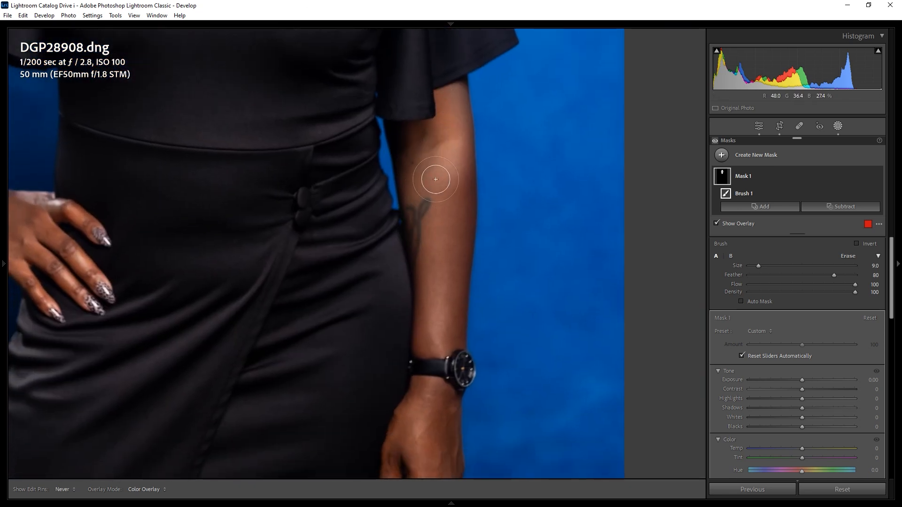
Step: Paint both of the woman's arms and hands into the same skin mask
mouse_move(431, 177)
left_mouse_down()
mouse_move(449, 210)
mouse_move(440, 197)
mouse_move(435, 383)
mouse_move(438, 347)
mouse_move(404, 333)
mouse_move(393, 252)
left_mouse_up()
scroll(439, 234, "down", 5)
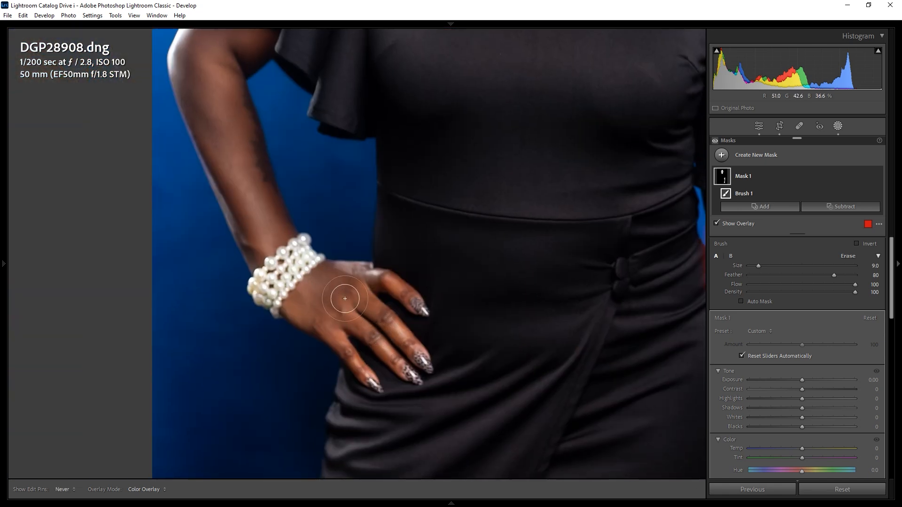
left_click_drag(343, 302, 308, 304)
left_click_drag(358, 260, 438, 382)
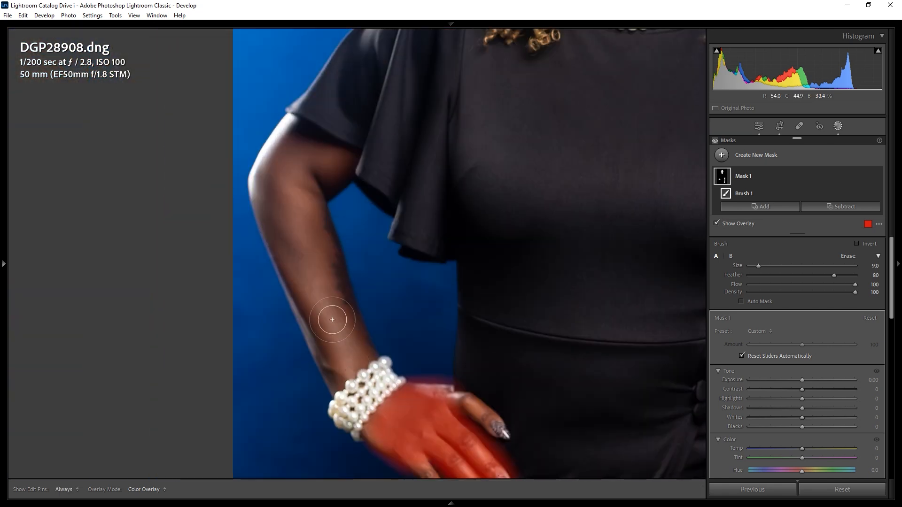
mouse_move(280, 200)
left_mouse_down()
mouse_move(323, 154)
mouse_move(306, 181)
mouse_move(298, 160)
mouse_move(328, 303)
mouse_move(319, 333)
left_mouse_up()
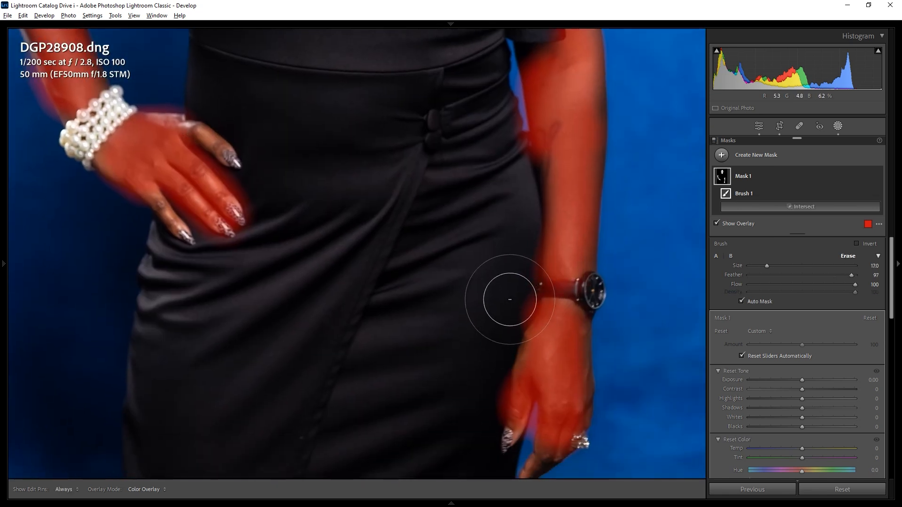
Step: Erase the mask overspill from the black dress beside the arm with the watch, and check the mask on the face
key("alt")
mouse_move(511, 300)
left_mouse_down()
mouse_move(522, 264)
mouse_move(488, 402)
mouse_move(509, 237)
mouse_move(504, 128)
mouse_move(521, 173)
mouse_move(505, 102)
left_mouse_up()
scroll(520, 263, "down", 3)
key("space")
left_click_drag(443, 141, 324, 472)
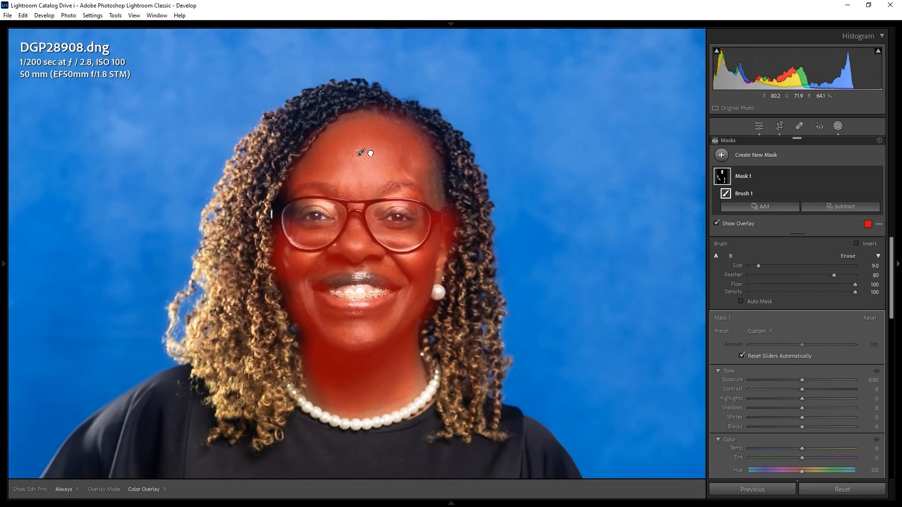
mouse_move(365, 153)
left_mouse_down()
mouse_move(355, 114)
mouse_move(427, 155)
mouse_move(410, 117)
left_mouse_up()
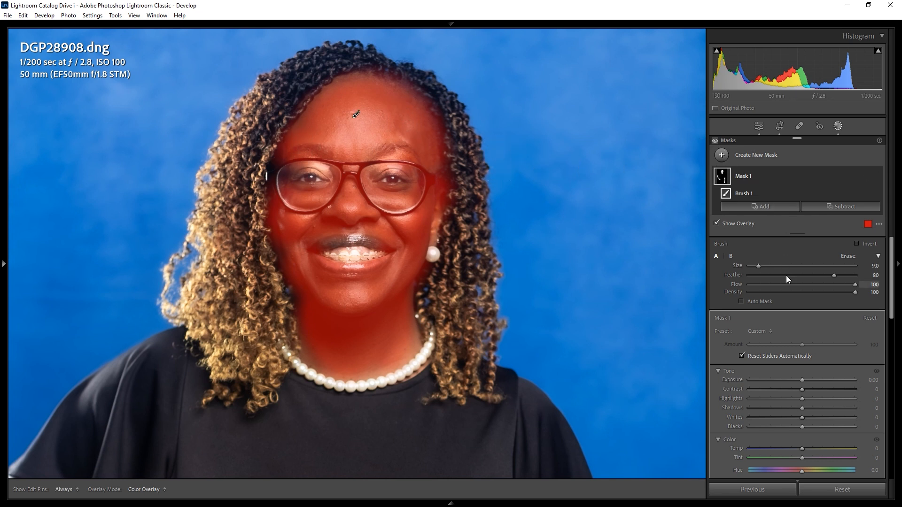
Step: Hide the mask overlay, set the skin mask's Texture to −82 and Clarity to −16, and raise its Whites slightly
scroll(798, 374, "down", 2)
mouse_move(802, 327)
left_mouse_down()
mouse_move(811, 328)
mouse_move(794, 328)
mouse_move(813, 331)
mouse_move(802, 328)
left_mouse_up()
double_click(802, 327)
key("o")
scroll(727, 398, "down", 2)
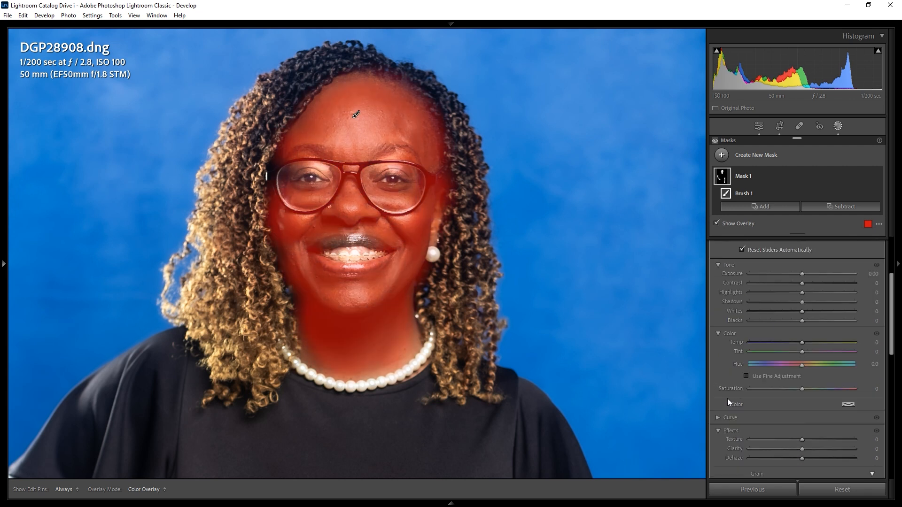
left_click(779, 438)
left_click_drag(767, 441, 794, 450)
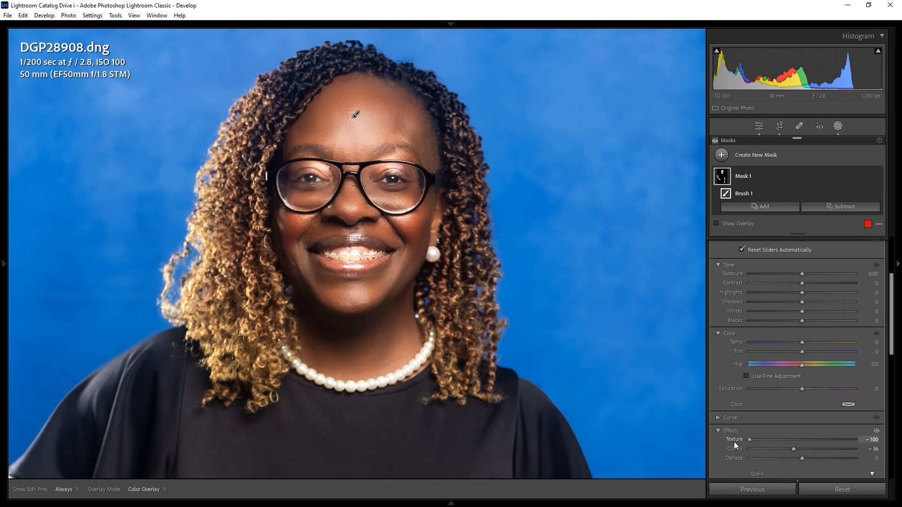
left_click(757, 440)
key("z")
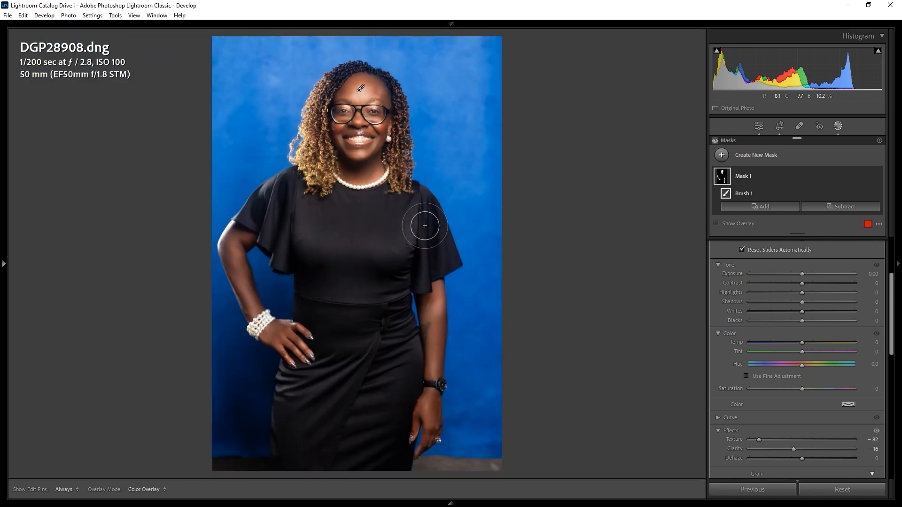
left_click(812, 311)
left_click_drag(810, 312, 809, 311)
Step: Select the three yellow-armchair photos from DGP28924 to DGP28945 in the Library and open them in Develop with Auto Sync on
key("g")
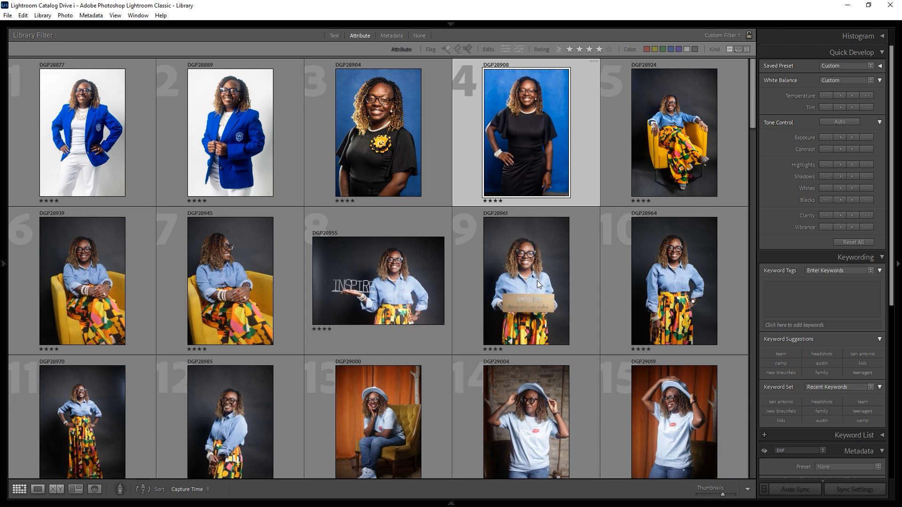
left_click(651, 163)
left_click(246, 289, "shift")
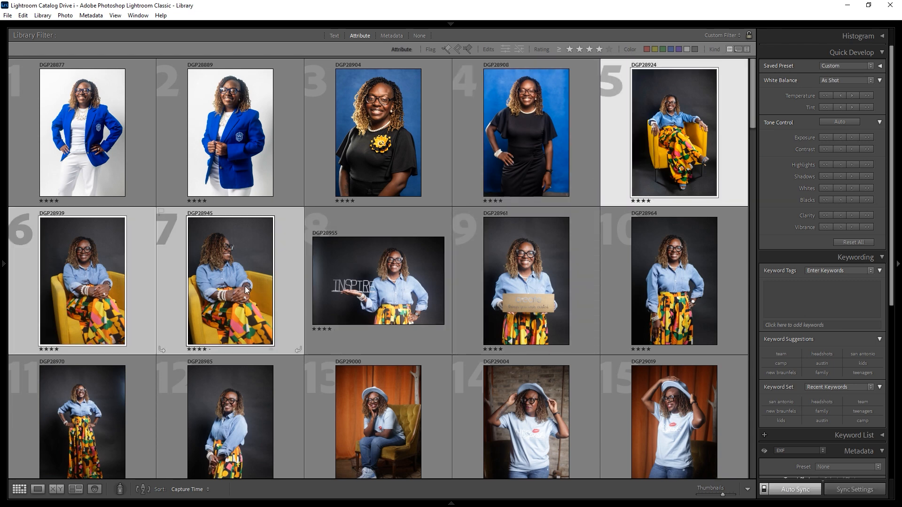
key("n")
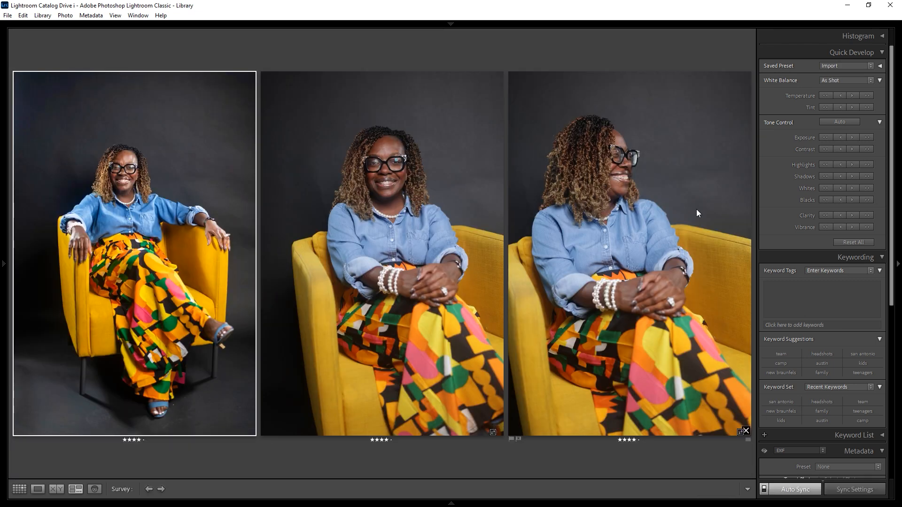
key("d")
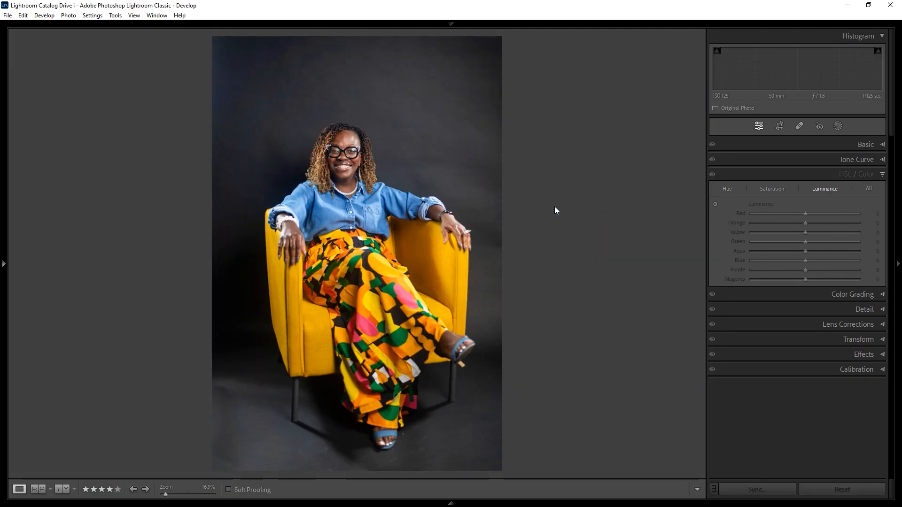
left_click(852, 145)
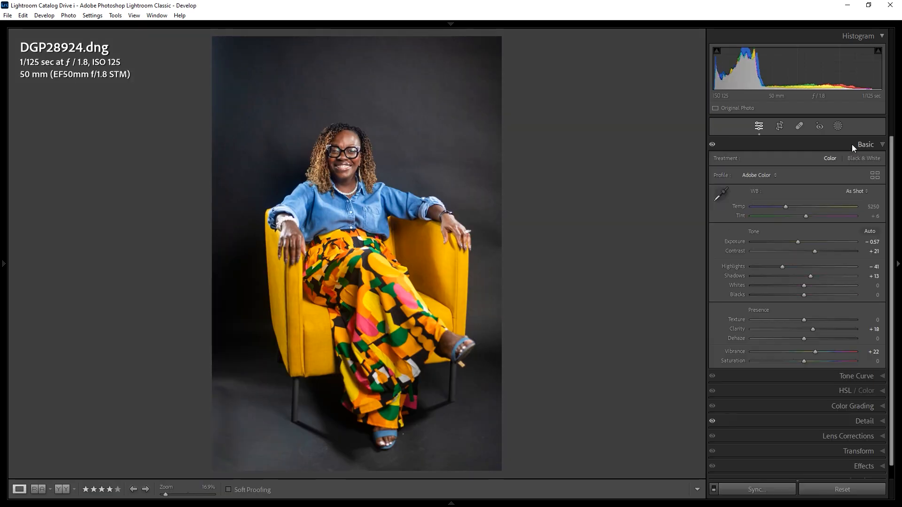
left_click(852, 145)
key("ctrl+alt+shift+a")
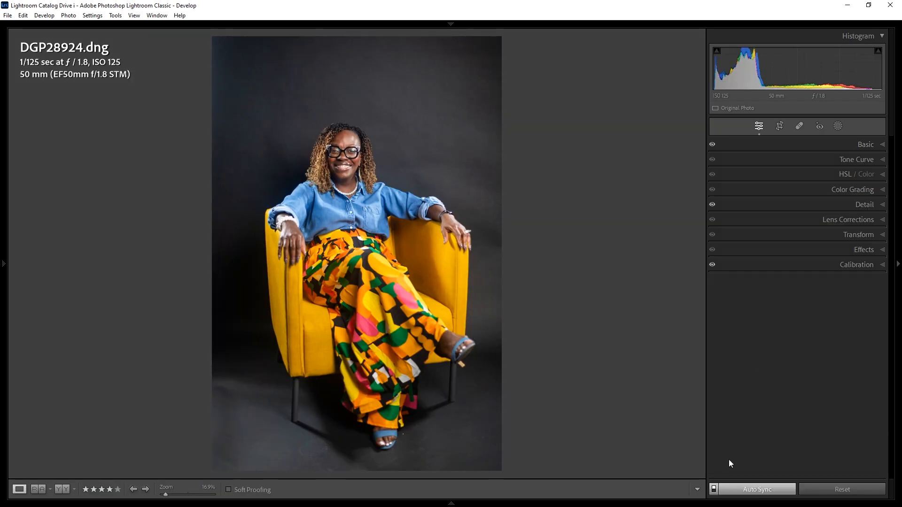
Step: Set Shadows to +26, Blacks to −16, Texture to −35 and Clarity to +24 for the three armchair photos
left_click(859, 140)
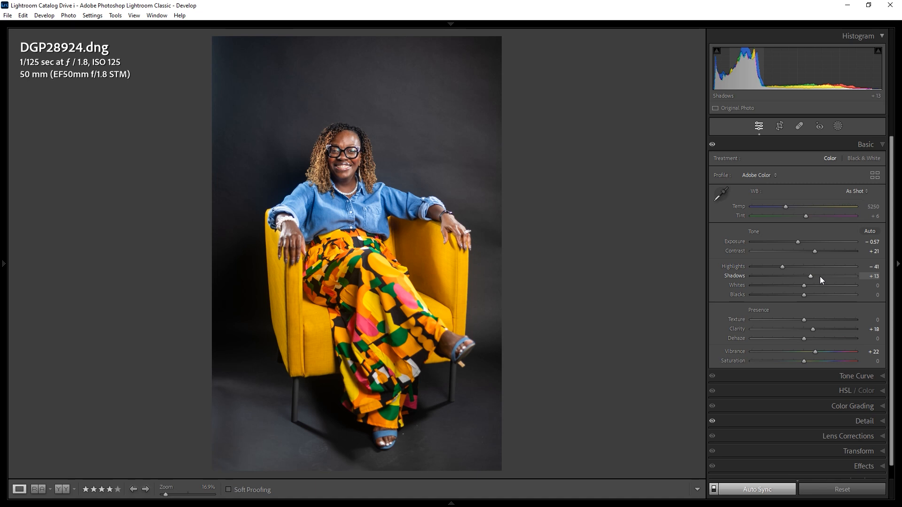
left_click_drag(819, 276, 796, 295)
mouse_move(813, 329)
left_mouse_down()
mouse_move(823, 331)
mouse_move(786, 320)
mouse_move(817, 331)
left_mouse_up()
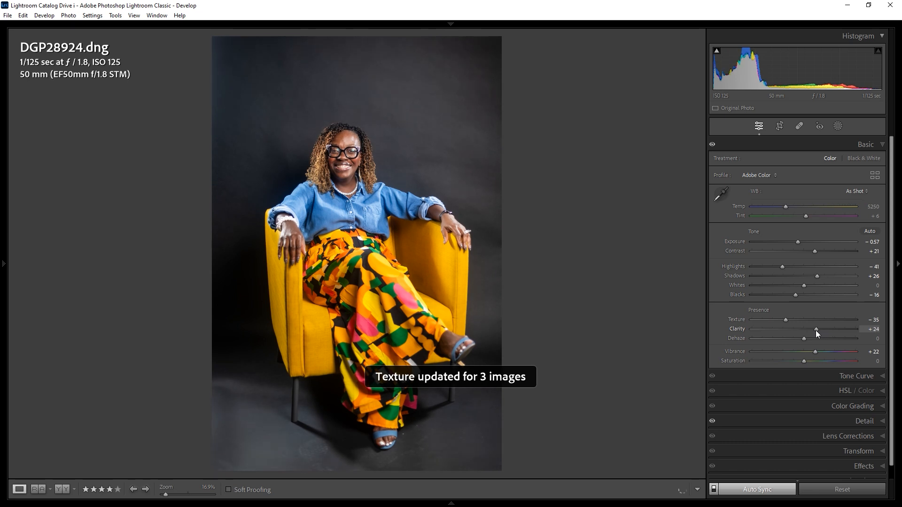
Step: Set Yellow luminance to −10, Blue luminance to −22 and Orange saturation to −8 for the three armchair photos
left_click(840, 392)
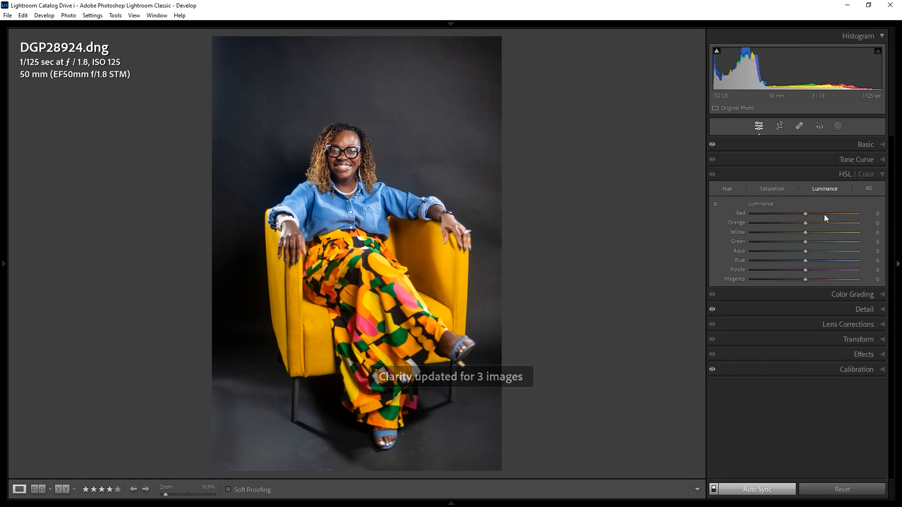
mouse_move(805, 232)
left_mouse_down()
mouse_move(816, 235)
mouse_move(799, 234)
left_mouse_up()
mouse_move(806, 261)
left_mouse_down()
mouse_move(787, 262)
mouse_move(795, 263)
left_mouse_up()
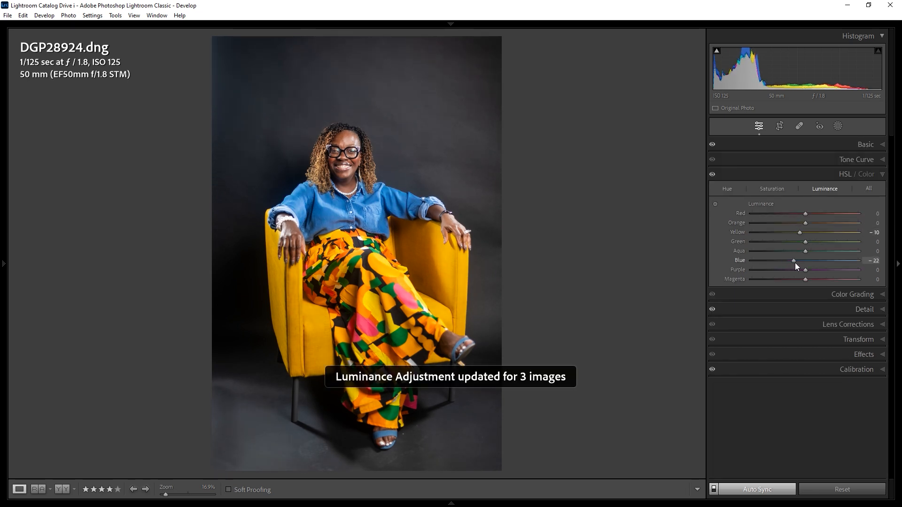
key("ctrl+alt+4")
left_click_drag(806, 223, 799, 223)
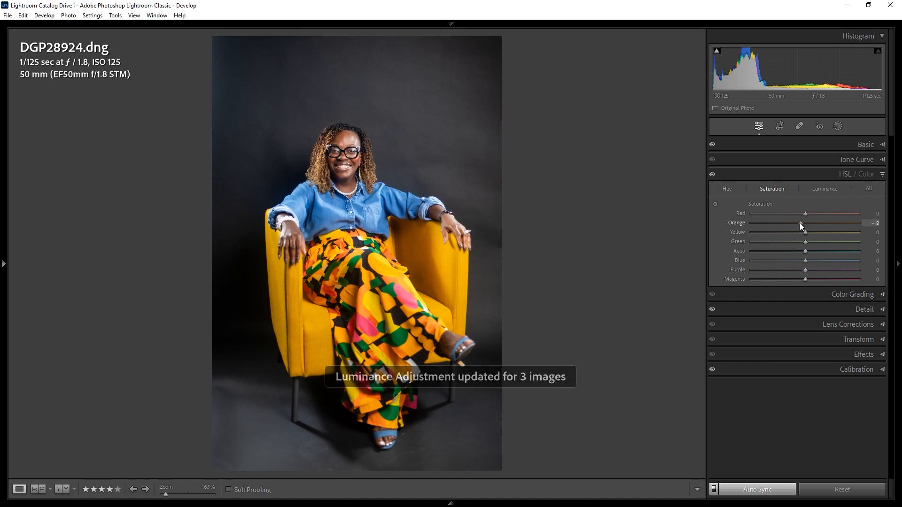
Step: Add a post-crop vignette to the three armchair photos with Amount −14 and Midpoint 40
left_click(847, 356)
mouse_move(803, 285)
left_mouse_down()
mouse_move(822, 314)
mouse_move(794, 296)
left_mouse_up()
left_click(796, 293)
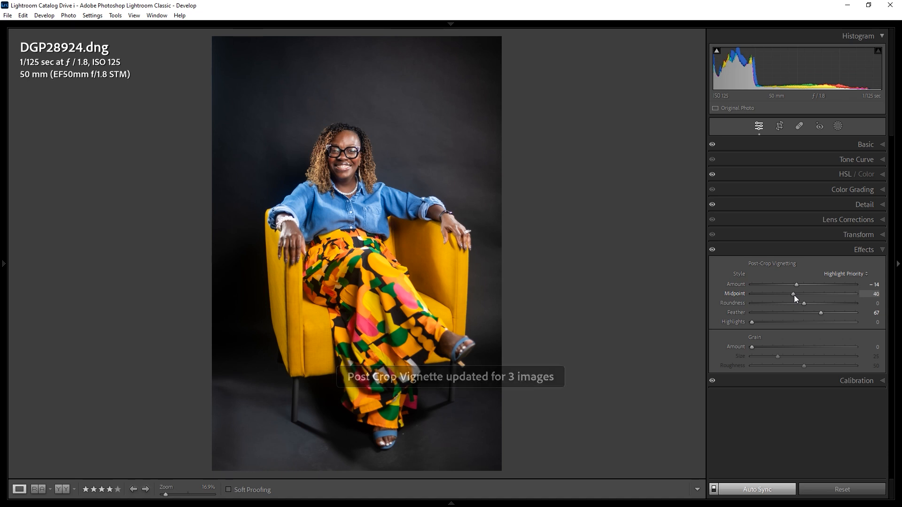
Step: Create a background mask on the synced armchair photos and darken it to an Exposure of −0.39
left_click(839, 125)
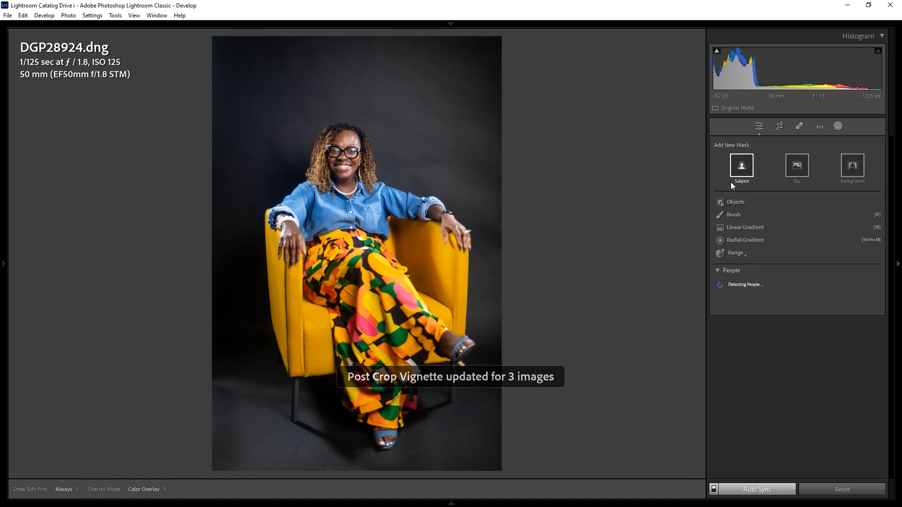
left_click(852, 168)
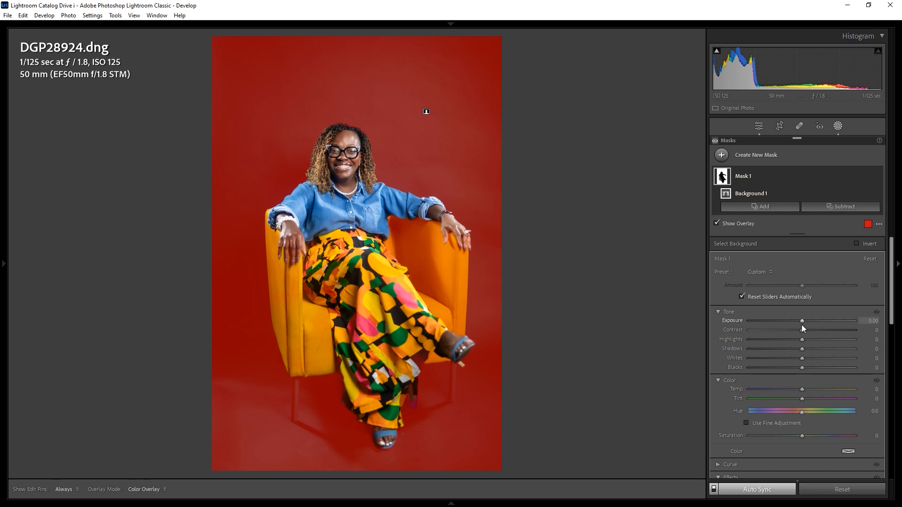
key("o")
left_click_drag(802, 323, 723, 323)
left_click_drag(842, 321, 797, 322)
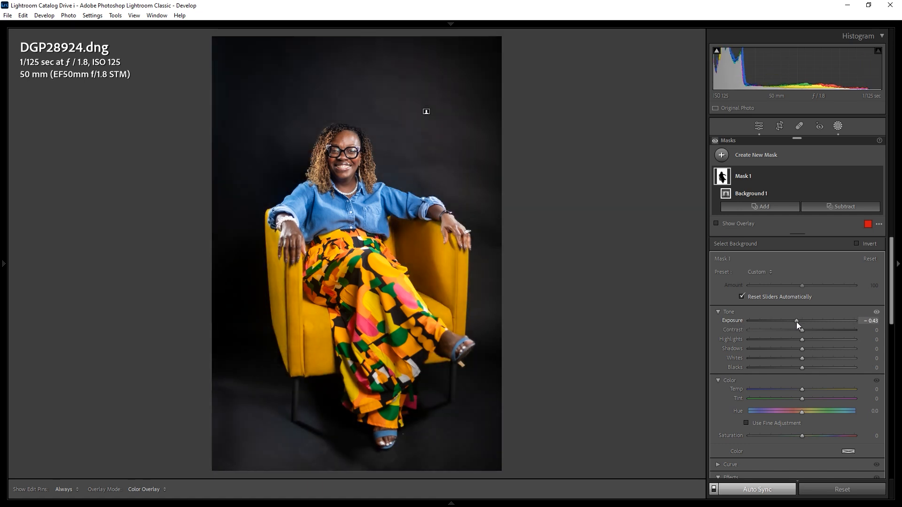
Step: Turn off Auto Sync and brush the yellow armchair out of the background mask on DGP28924, with the mask overlay shown
left_click(731, 224)
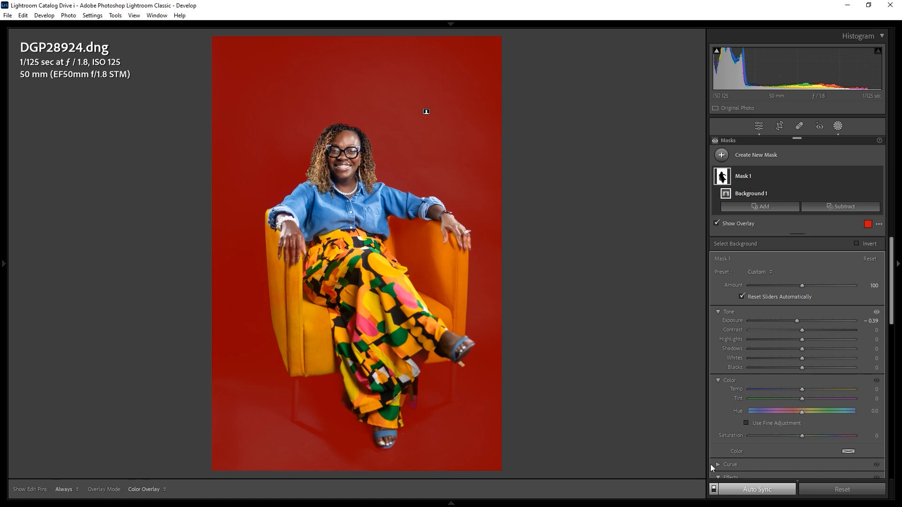
left_click(714, 490)
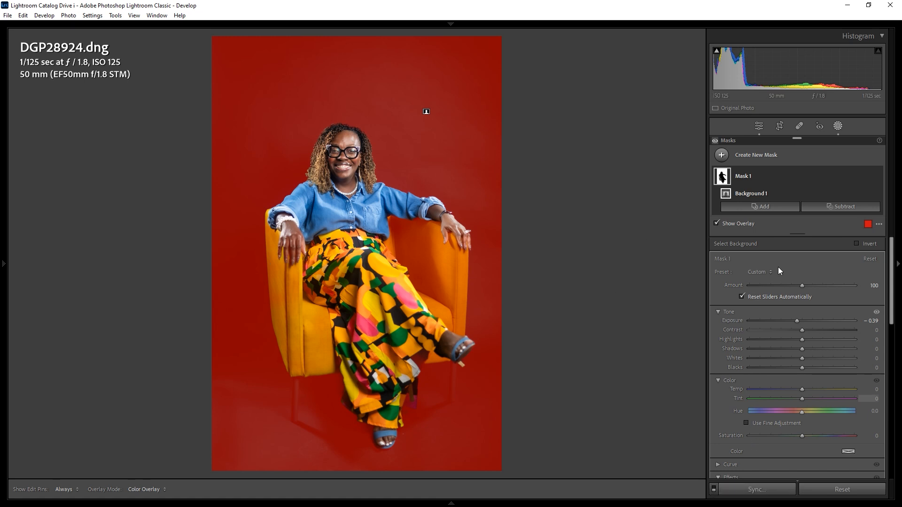
left_click(818, 207)
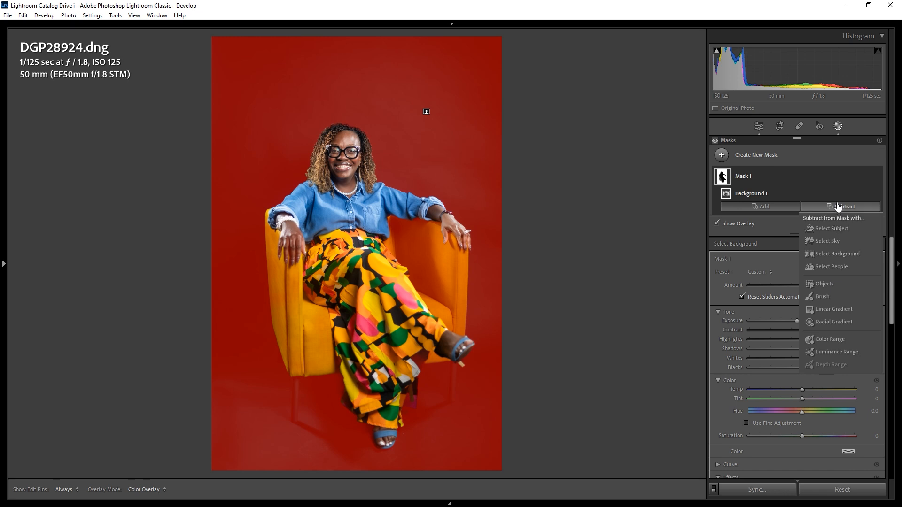
left_click(822, 297)
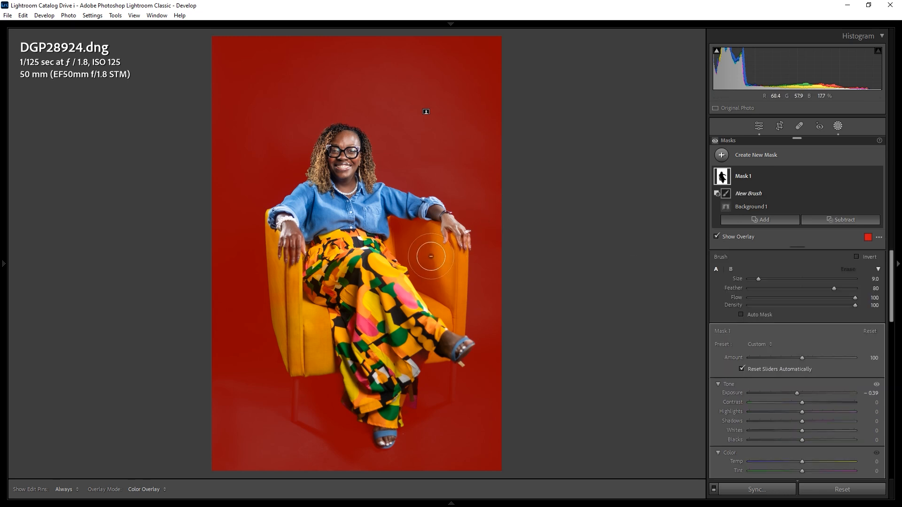
mouse_move(404, 239)
left_mouse_down()
mouse_move(424, 222)
mouse_move(439, 248)
mouse_move(446, 300)
mouse_move(447, 254)
mouse_move(446, 334)
left_mouse_up()
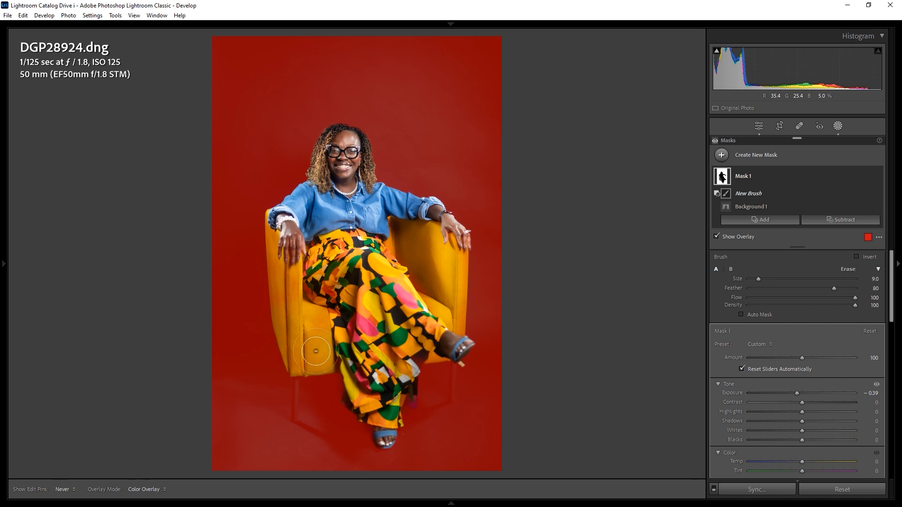
mouse_move(293, 305)
left_mouse_down()
mouse_move(283, 231)
mouse_move(288, 257)
mouse_move(289, 229)
mouse_move(338, 193)
mouse_move(345, 146)
left_mouse_up()
key("bracketleft")
key("bracketleft")
key("bracketleft")
key("bracketleft")
key("bracketleft")
key("h")
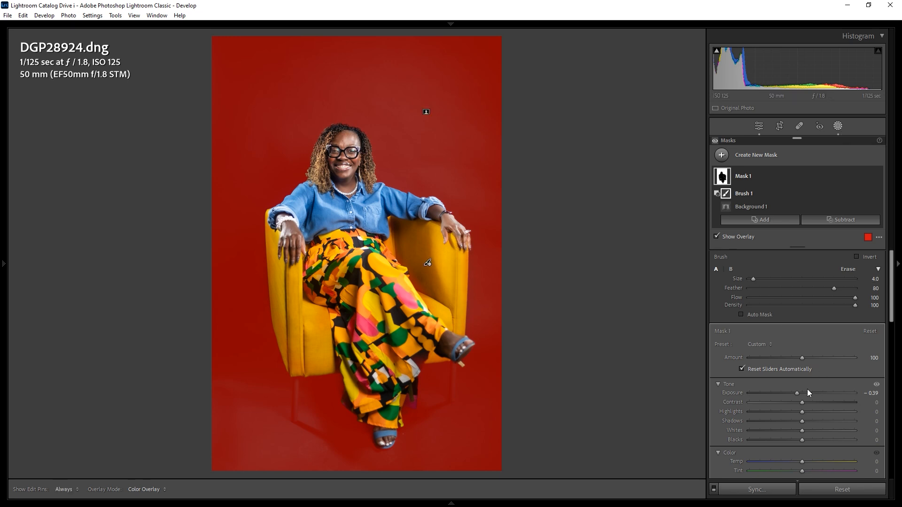
Step: Set the background mask's Exposure to −0.29 and Whites to −25 on DGP28924, and leave masking
left_click_drag(797, 393, 798, 395)
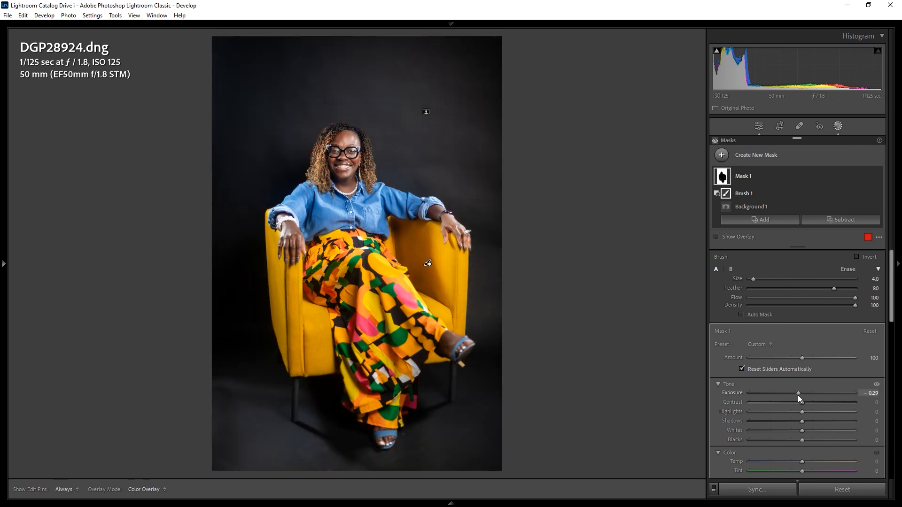
key("o")
left_click_drag(794, 431, 789, 432)
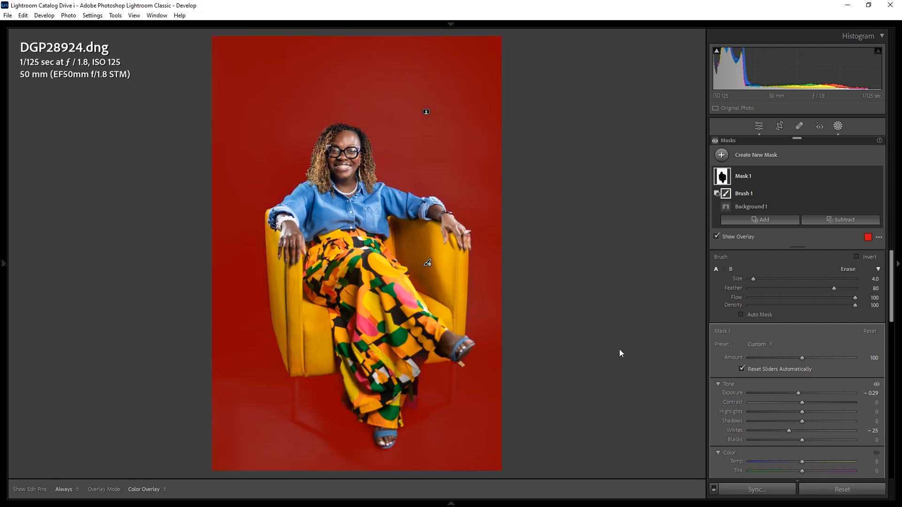
left_click(840, 127)
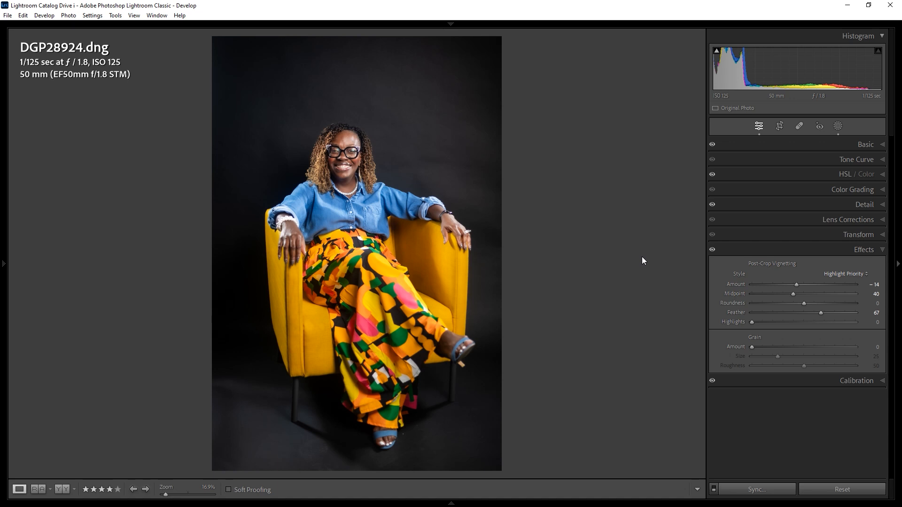
Step: Compare the three armchair photos side by side and open the five photos from DGP28955 to DGP28985 in Develop
key("n")
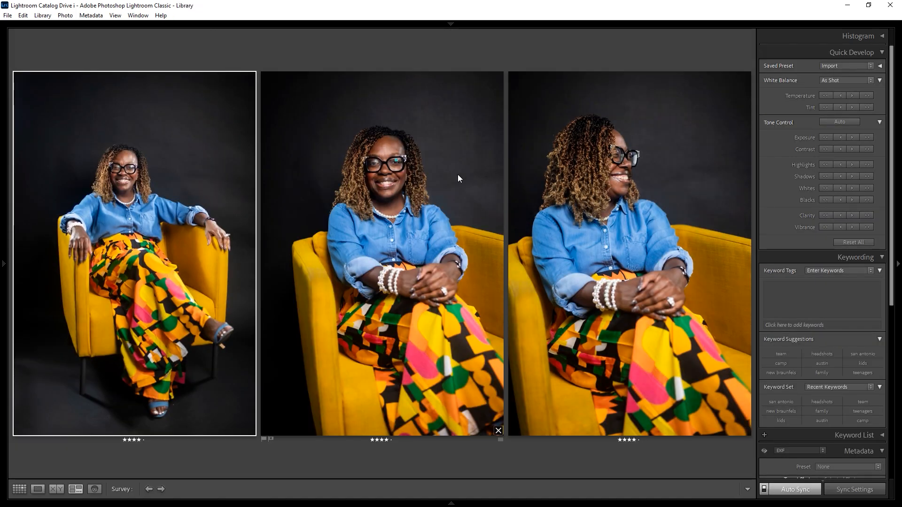
left_click(407, 215)
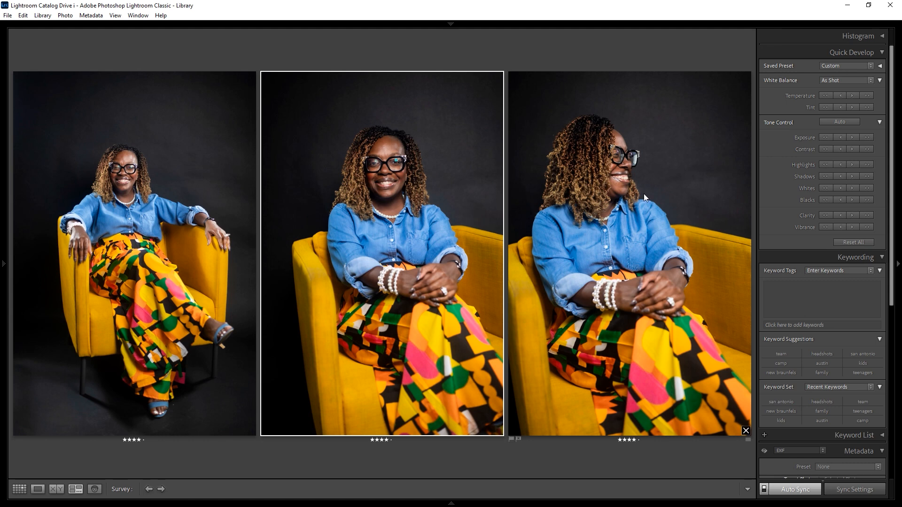
key("g")
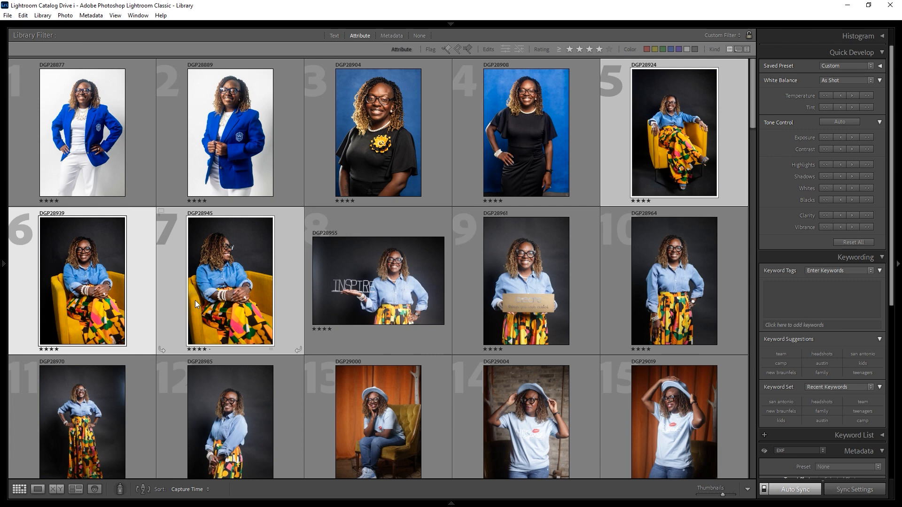
left_click(371, 289)
key("shift+Right")
key("shift+Right")
key("shift+Right")
key("shift+Right")
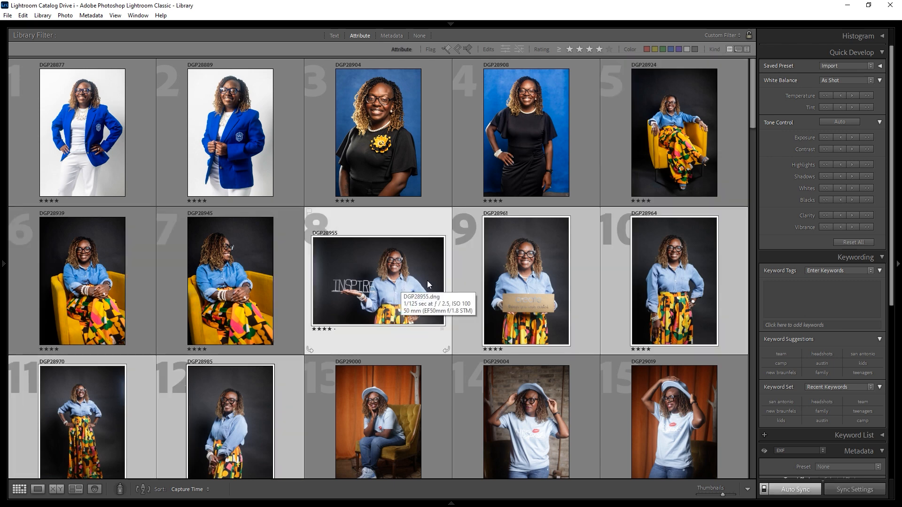
key("d")
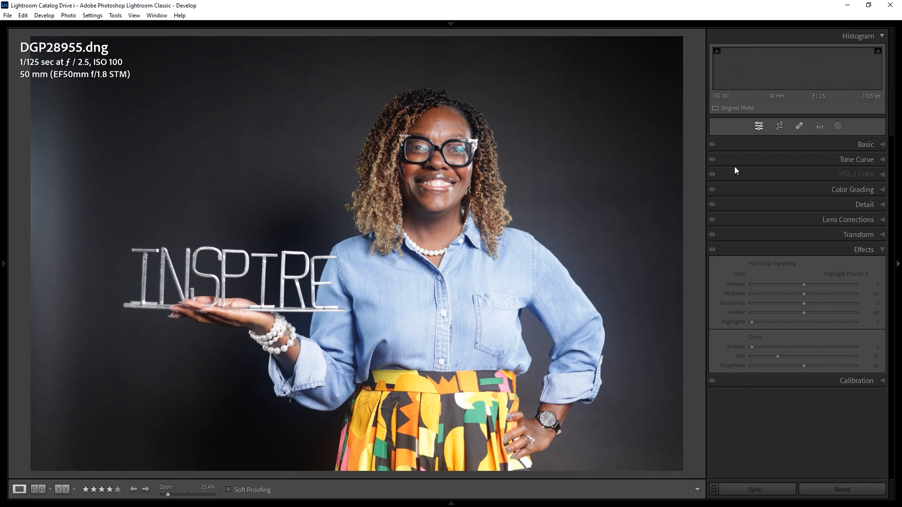
Step: Set Highlights to −34, Blacks to −35, Texture to −46, Clarity to +11 and Temp to 4715 on DGP28955
left_click(840, 145)
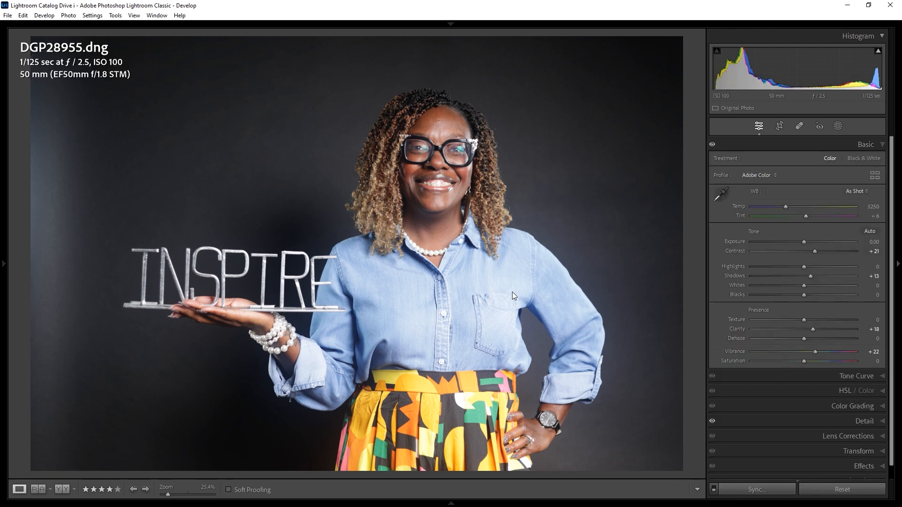
left_click_drag(818, 293, 785, 266)
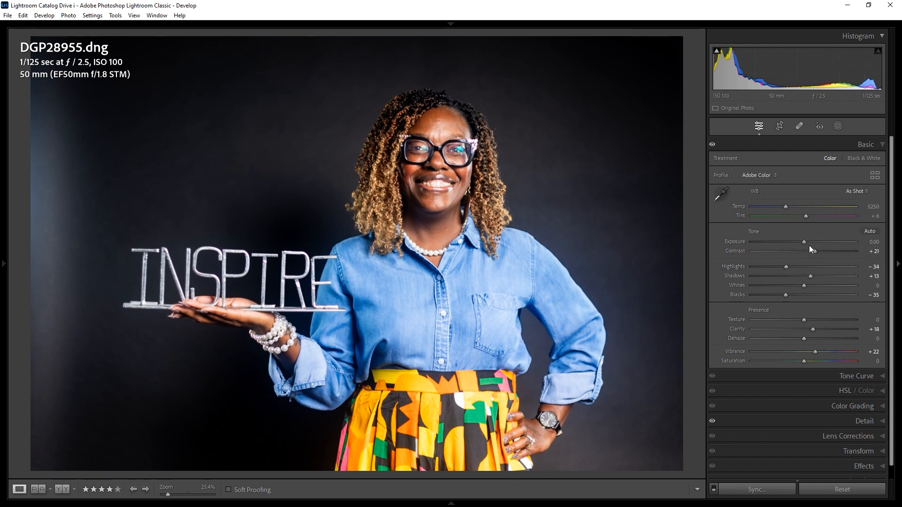
mouse_move(805, 320)
left_mouse_down()
mouse_move(781, 320)
mouse_move(810, 331)
left_mouse_up()
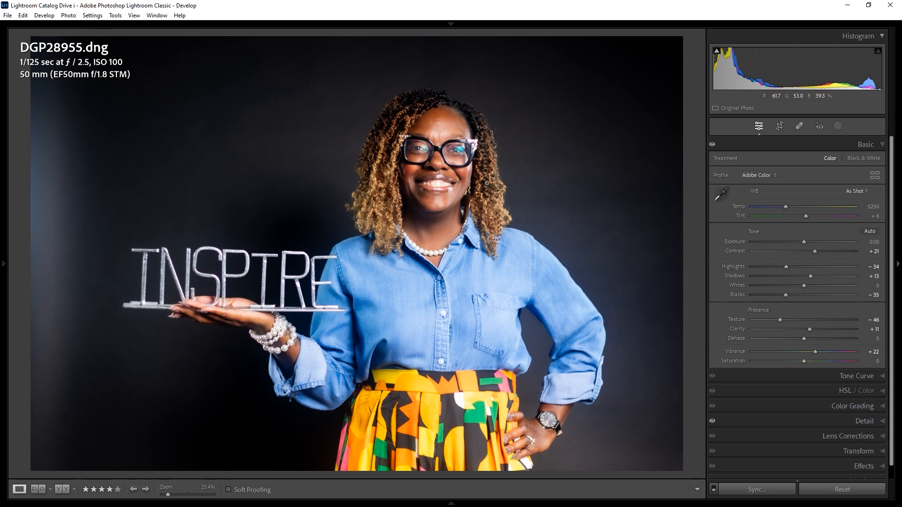
left_click(443, 120)
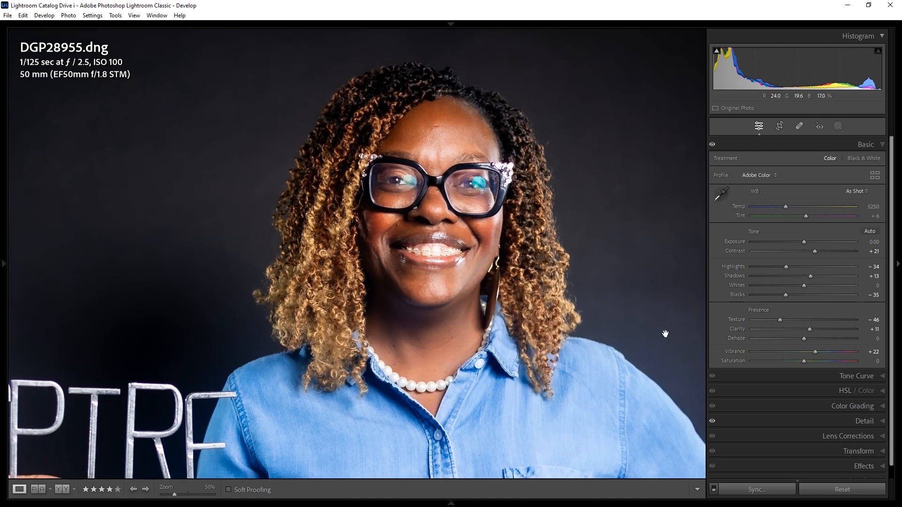
left_click(775, 207)
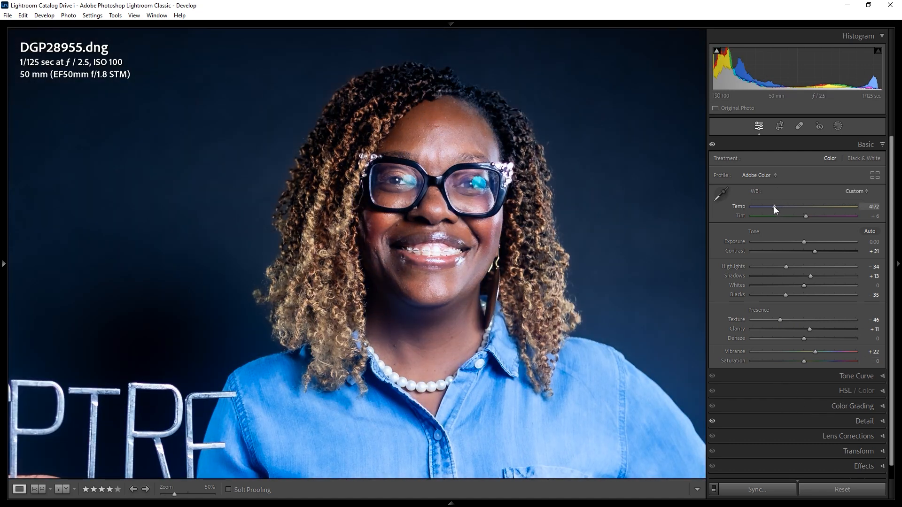
left_click_drag(774, 207, 780, 209)
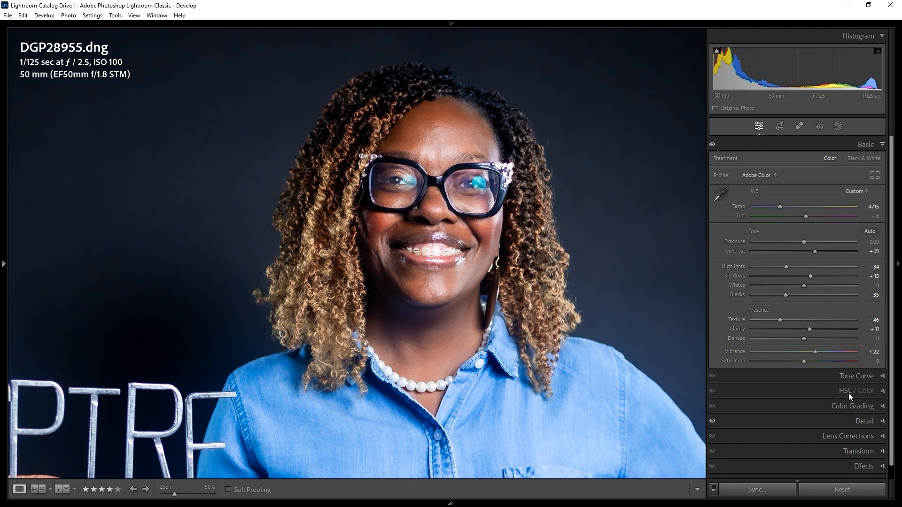
Step: Synchronize DGP28955's settings, except transform, crop and masking, to the other four selected photos and turn on Auto Sync
left_click(745, 492)
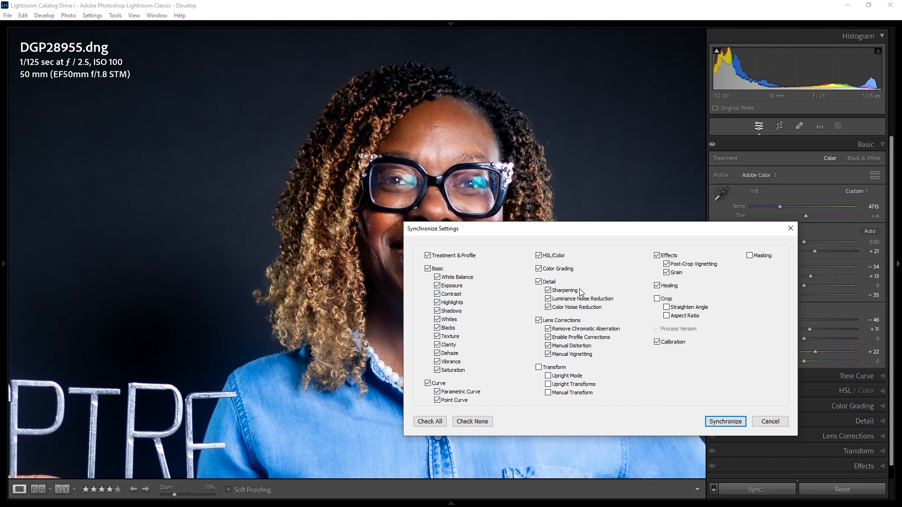
left_click(719, 422)
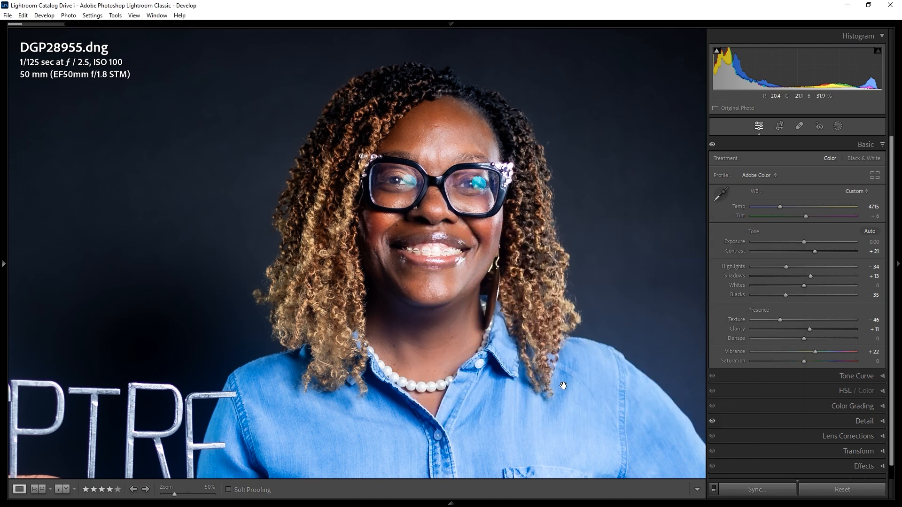
left_click(715, 490)
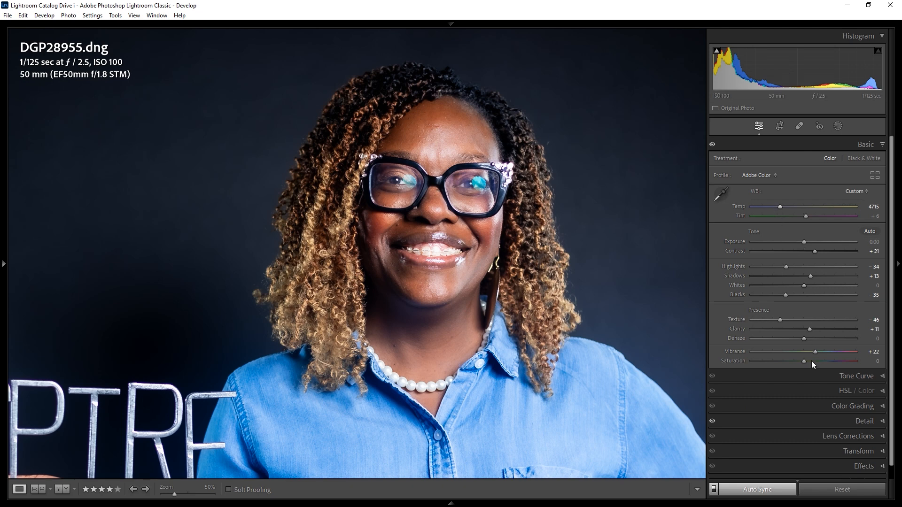
Step: Slightly reduce Orange saturation and set Blue luminance to −5 for the five selected photos
left_click(847, 390)
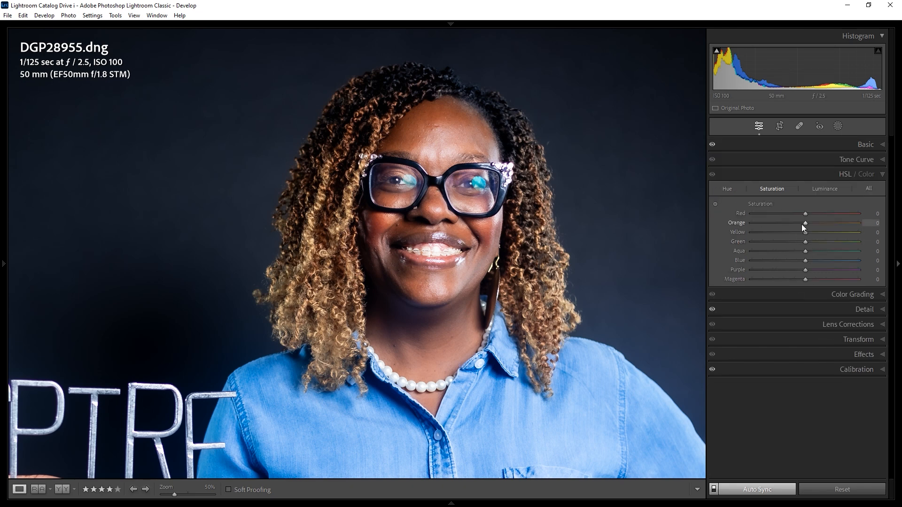
left_click_drag(799, 224, 797, 224)
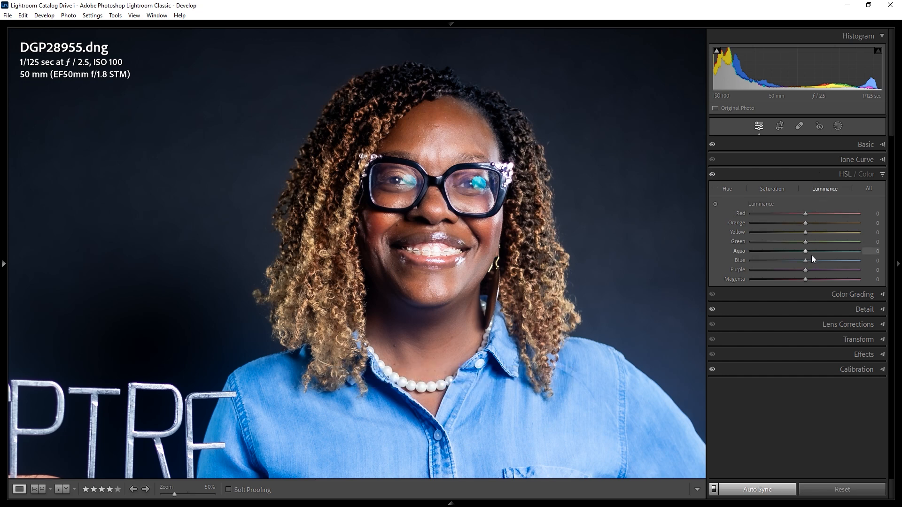
left_click_drag(799, 260, 802, 261)
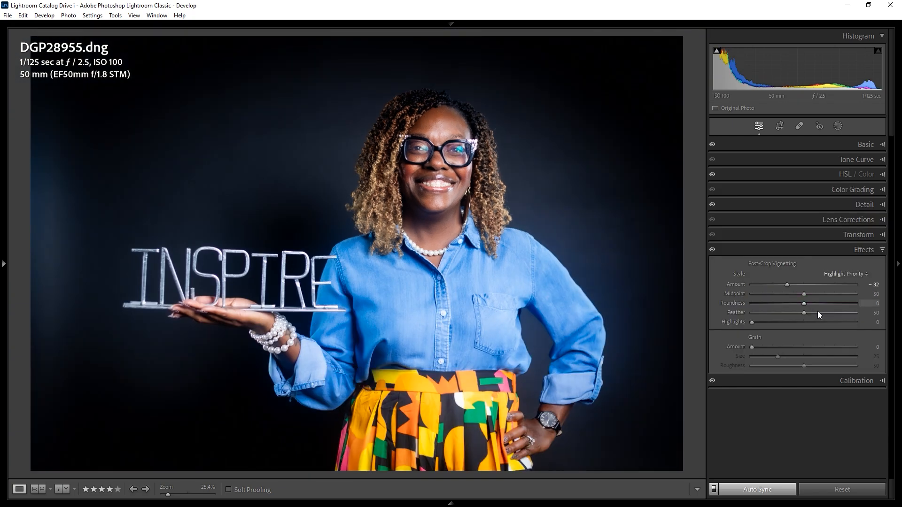
Step: Add a post-crop vignette with Amount −32 and Feather 66 to the five photos and compare them side by side
left_click_drag(818, 311, 821, 316)
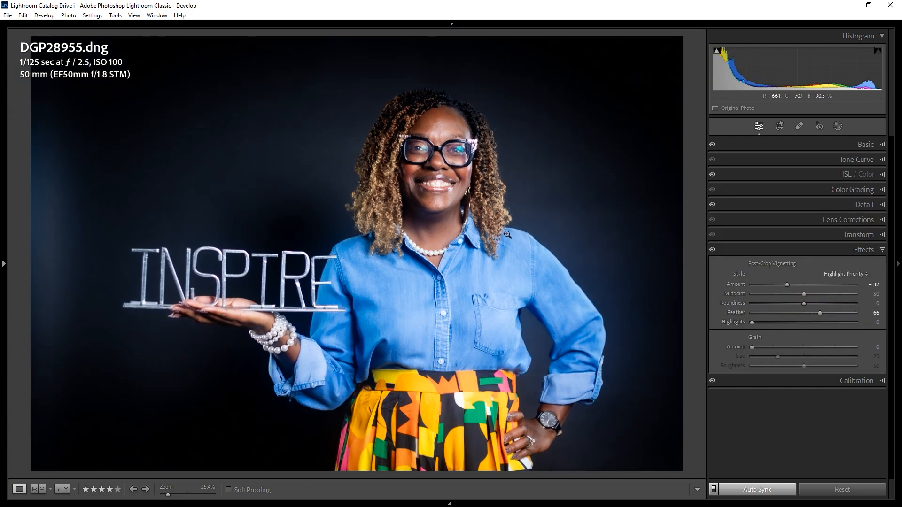
key("n")
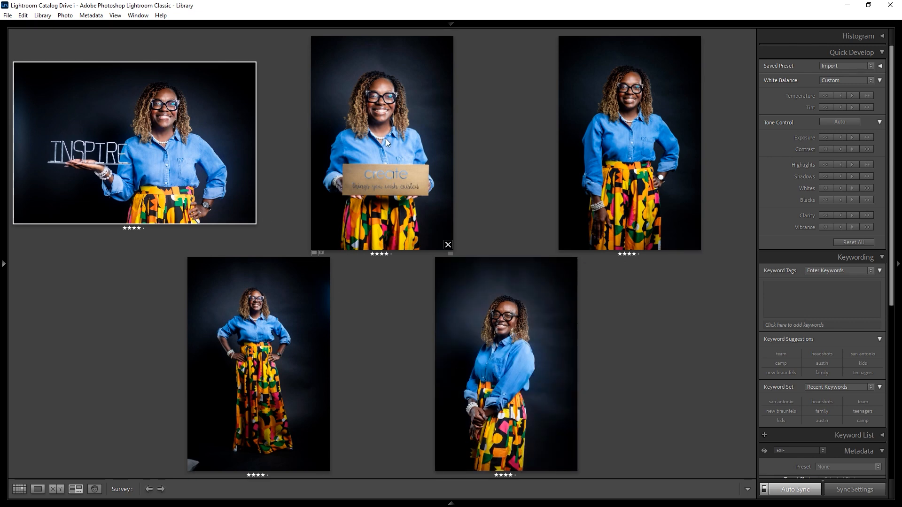
key("g")
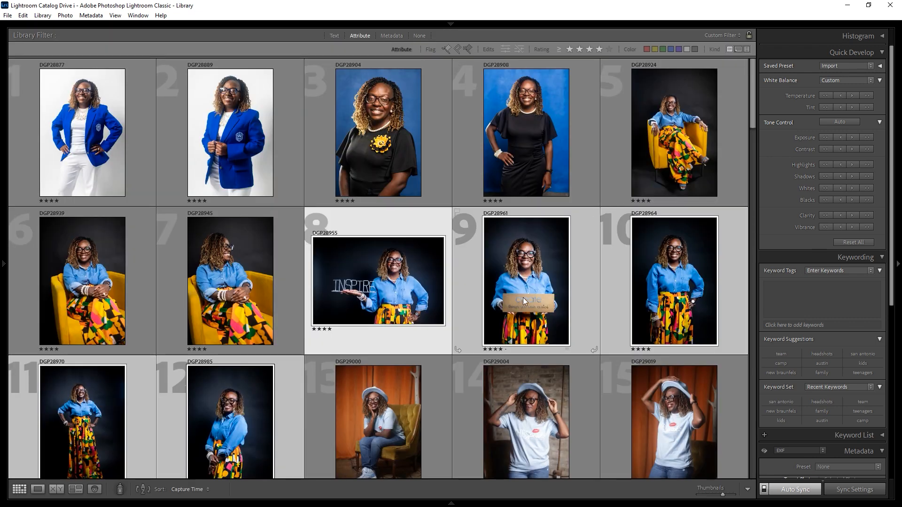
Step: Set Blue luminance to +22 for the three standing portraits DGP28964, DGP28970 and DGP28985
left_click(331, 418)
left_click(258, 418)
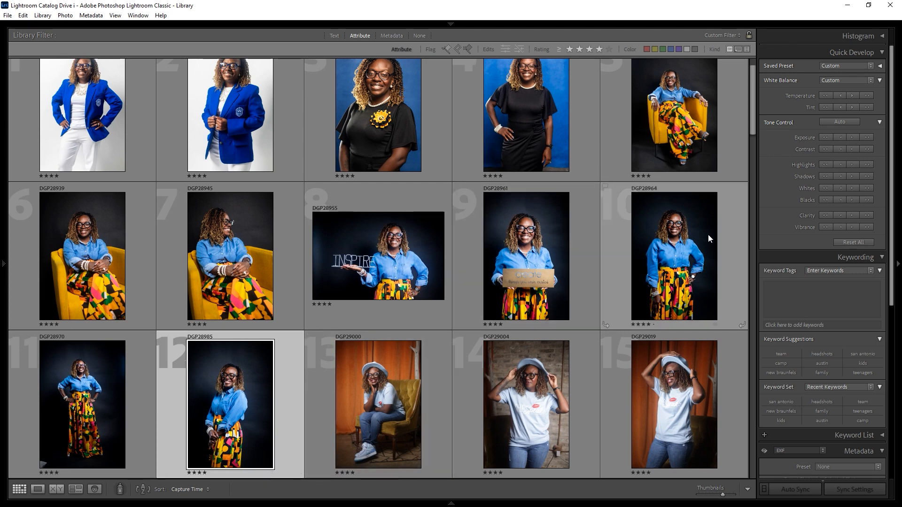
left_click(687, 242, "shift")
key("d")
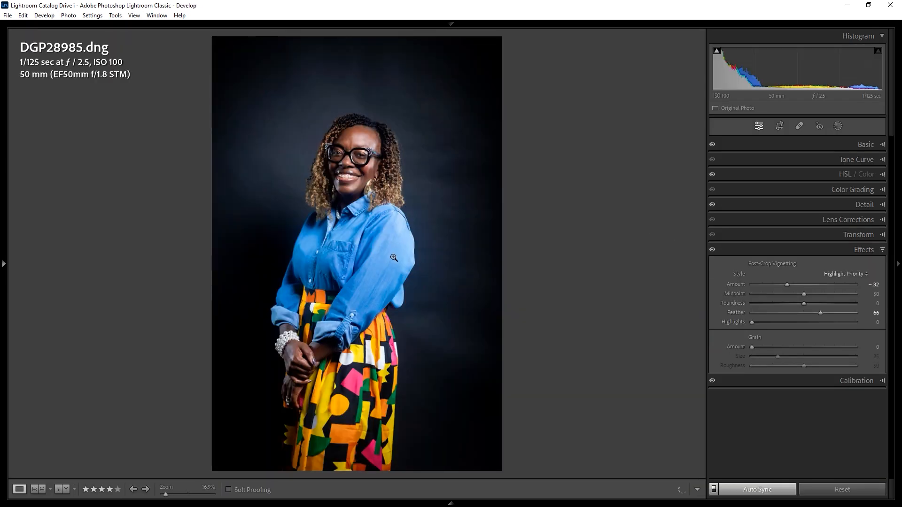
left_click(846, 174)
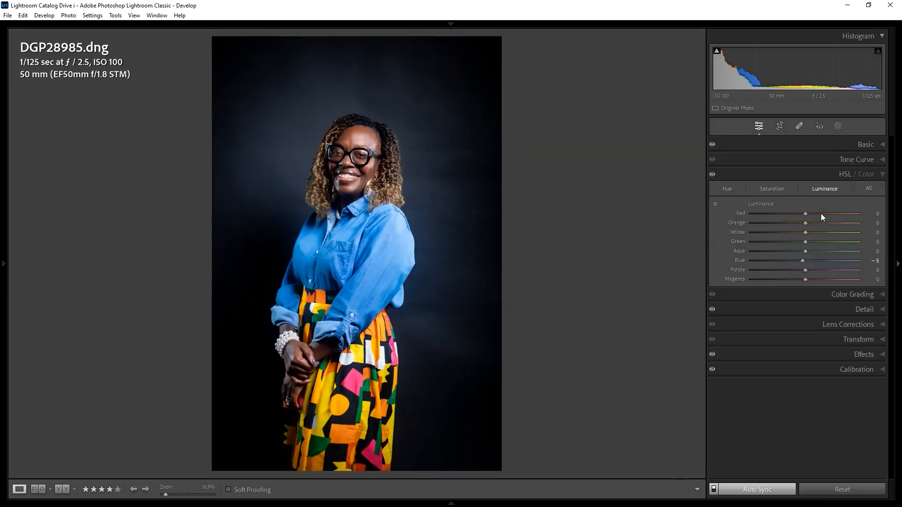
left_click(813, 261)
left_click_drag(812, 261, 817, 262)
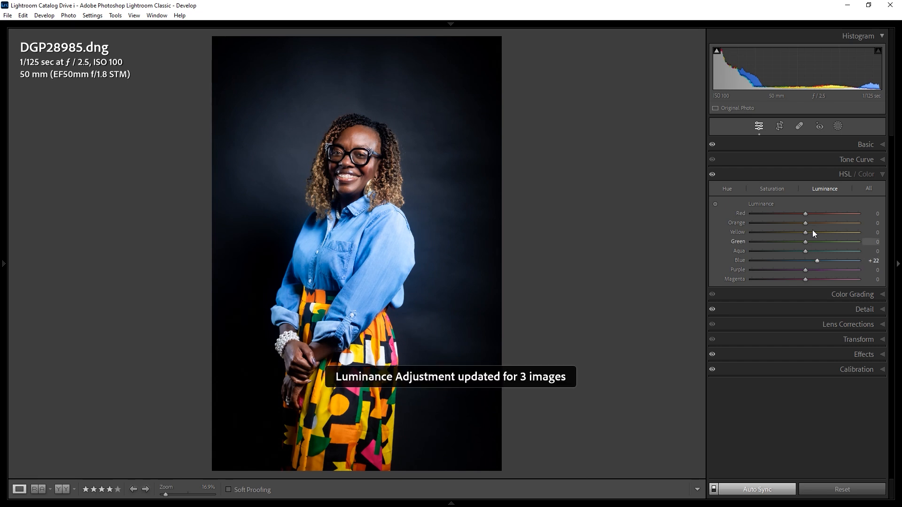
Step: Set Exposure to +0.25 and Shadows to +37 for the three standing portraits and compare them side by side
left_click(827, 144)
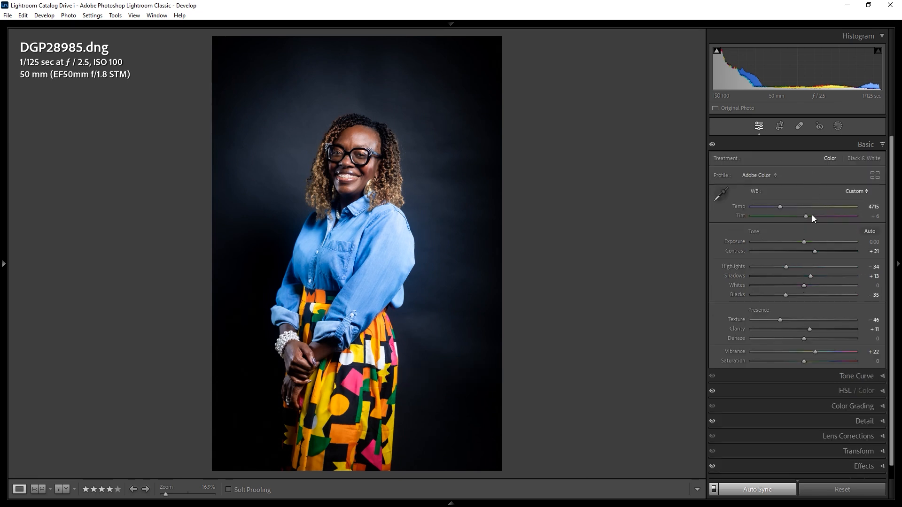
left_click(807, 243)
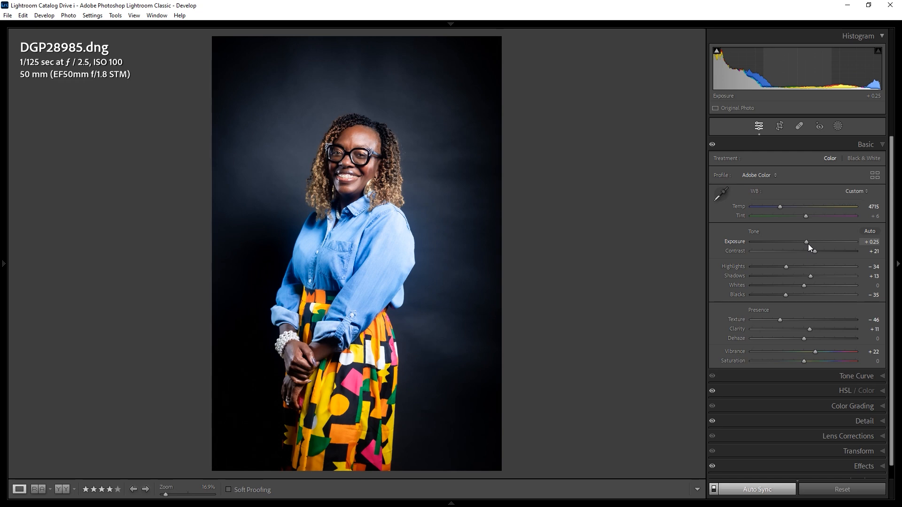
left_click(823, 276)
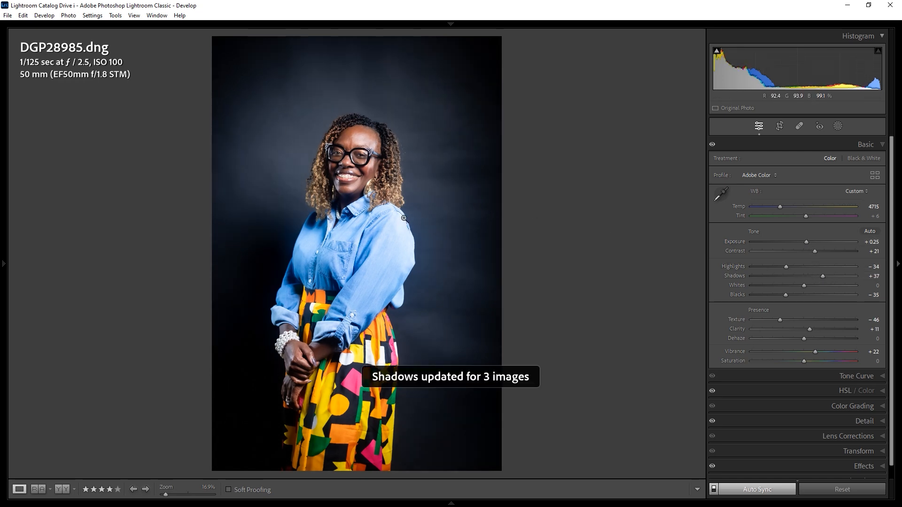
key("n")
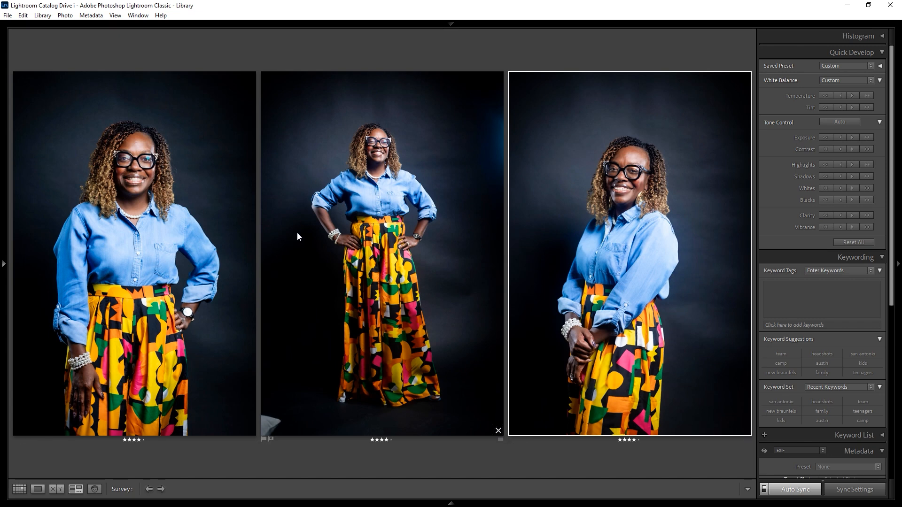
Step: Open the seated microphone portrait DGP29027 in Develop and set Exposure to +0.48 and Shadows to +67
key("g")
scroll(134, 399, "down", 3)
left_click(325, 388)
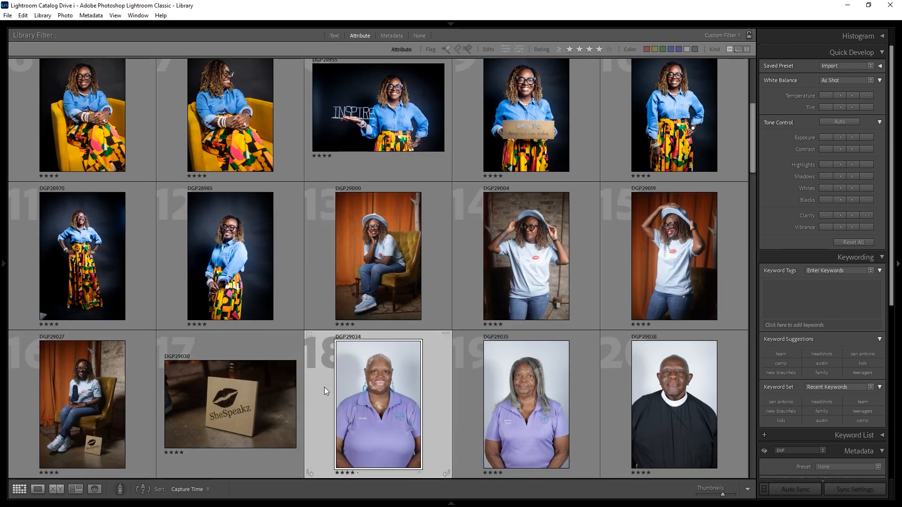
left_click(104, 388)
key("d")
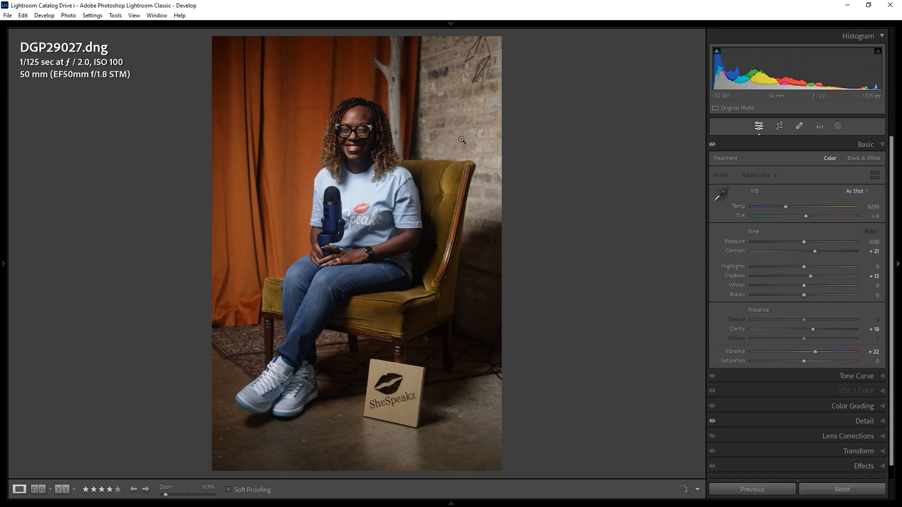
left_click(348, 125)
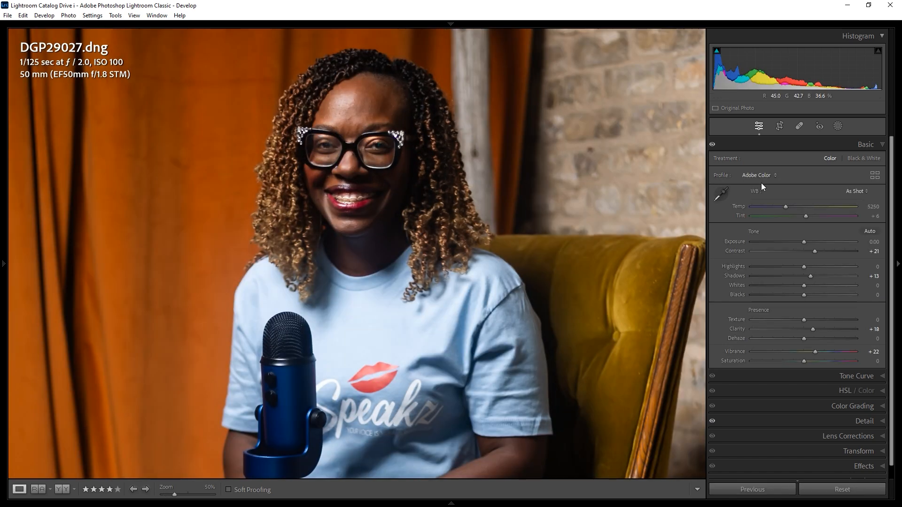
left_click_drag(804, 242, 809, 244)
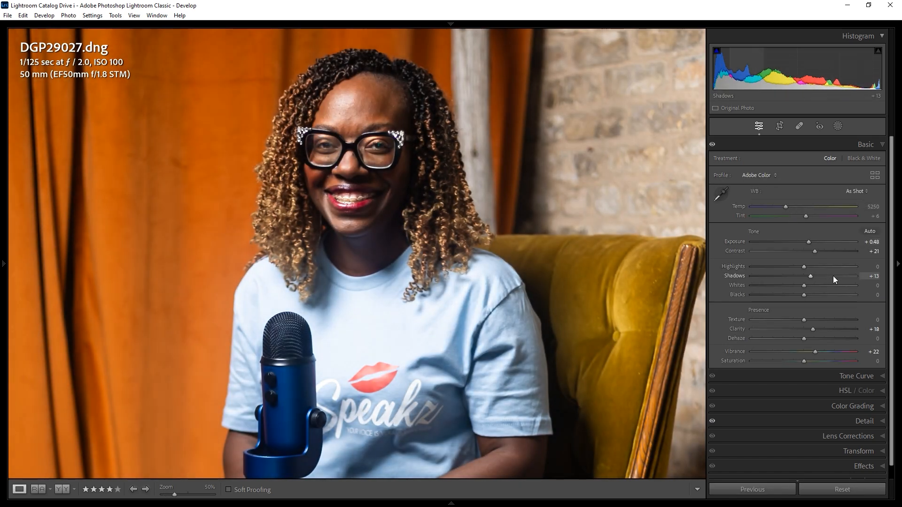
left_click_drag(833, 275, 838, 278)
left_click(593, 261)
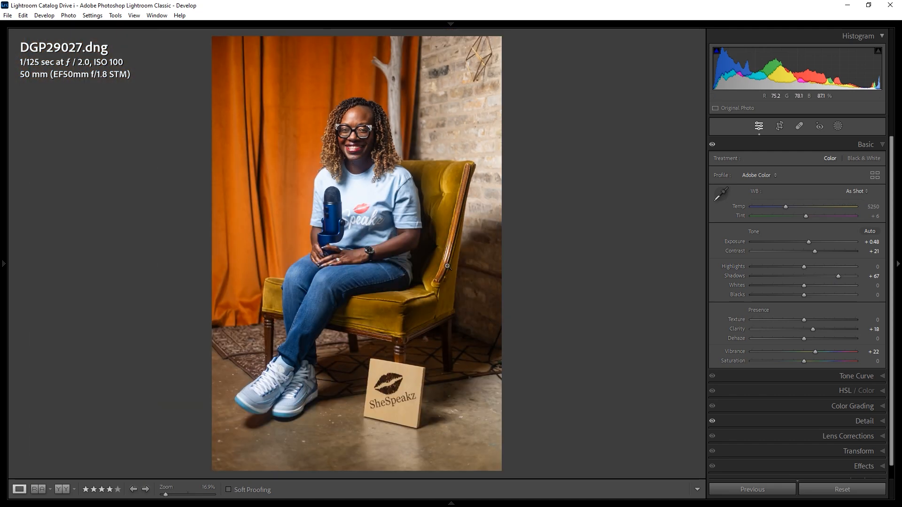
Step: Set Whites +9, Blacks −10, Clarity +8, Texture −28 and Temp 4760 for DGP29027 and inspect the wooden sign up close
left_click_drag(804, 286, 799, 295)
left_click_drag(814, 329, 808, 331)
left_click_drag(804, 320, 790, 321)
left_click_drag(786, 207, 779, 208)
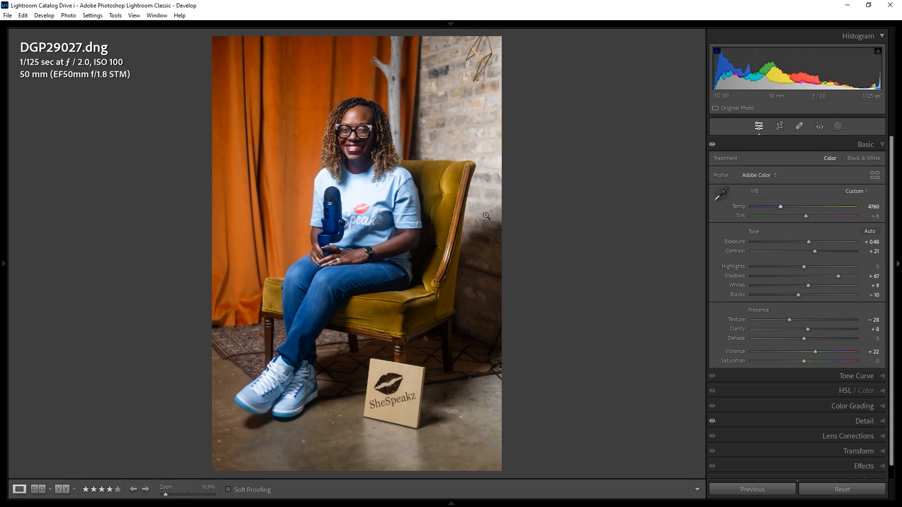
left_click(381, 408)
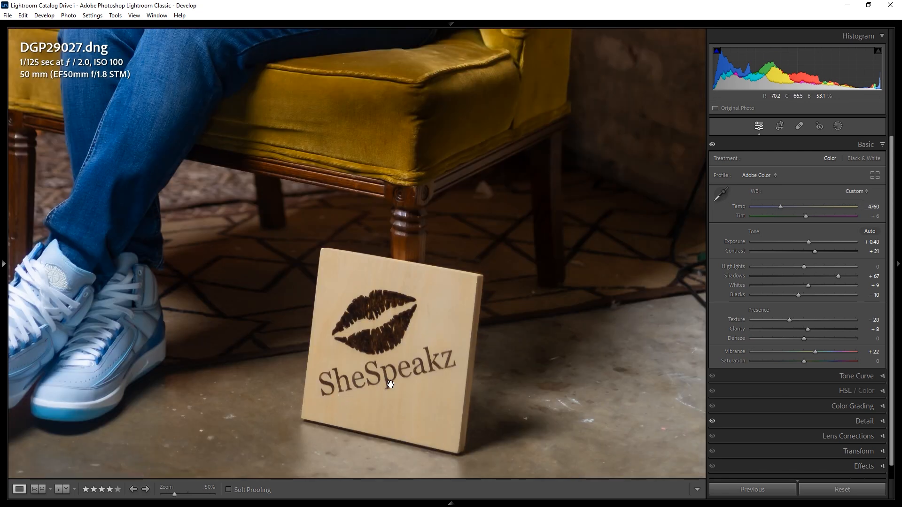
left_click(419, 319)
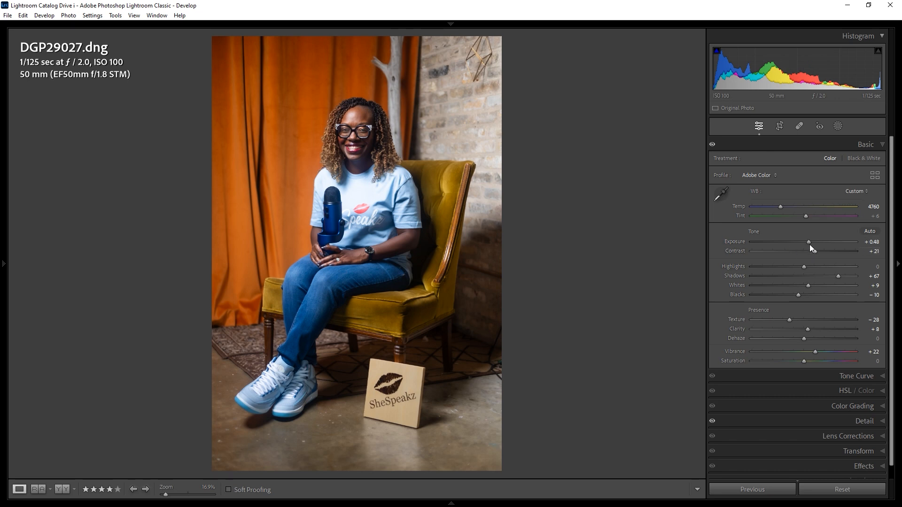
Step: Set DGP29027's Exposure to +0.52, Shadows to +73 and Highlights to −22, and raise Orange and Yellow luminance to +15
left_click_drag(810, 244, 811, 242)
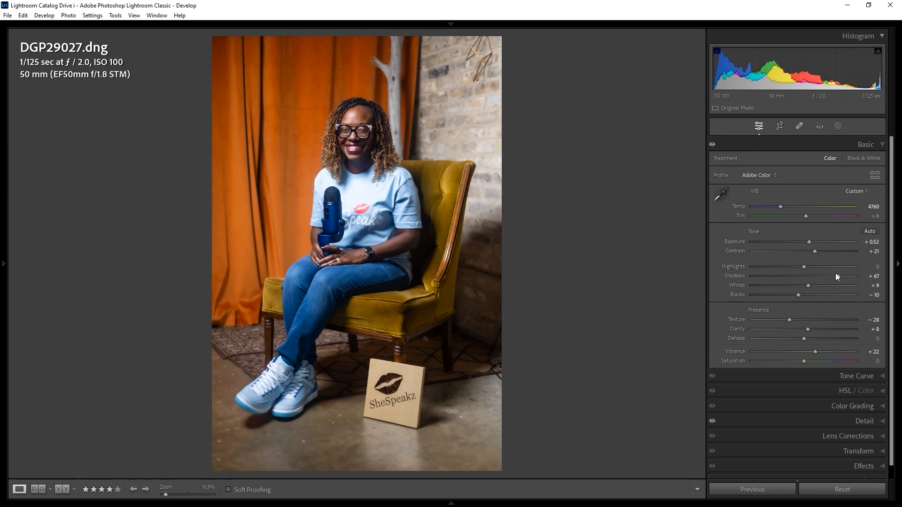
left_click_drag(836, 276, 793, 269)
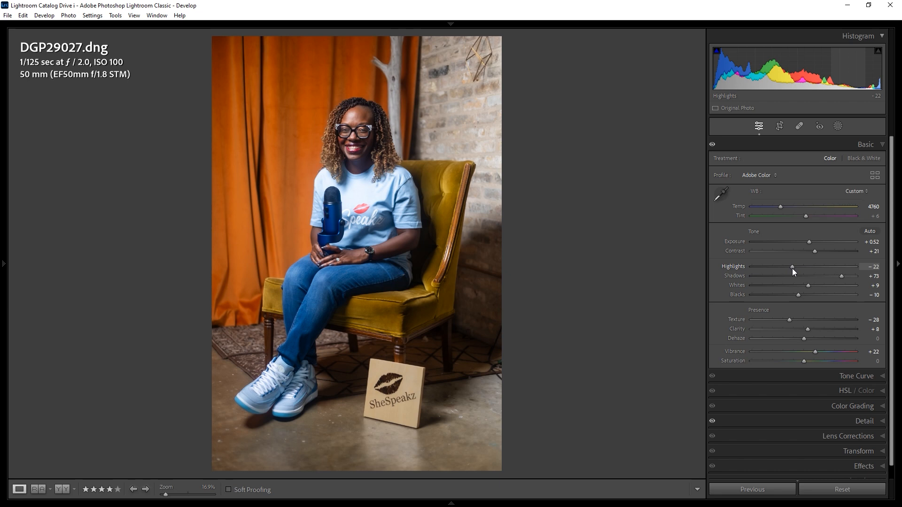
left_click(842, 390)
left_click_drag(806, 223, 813, 223)
left_click(812, 232)
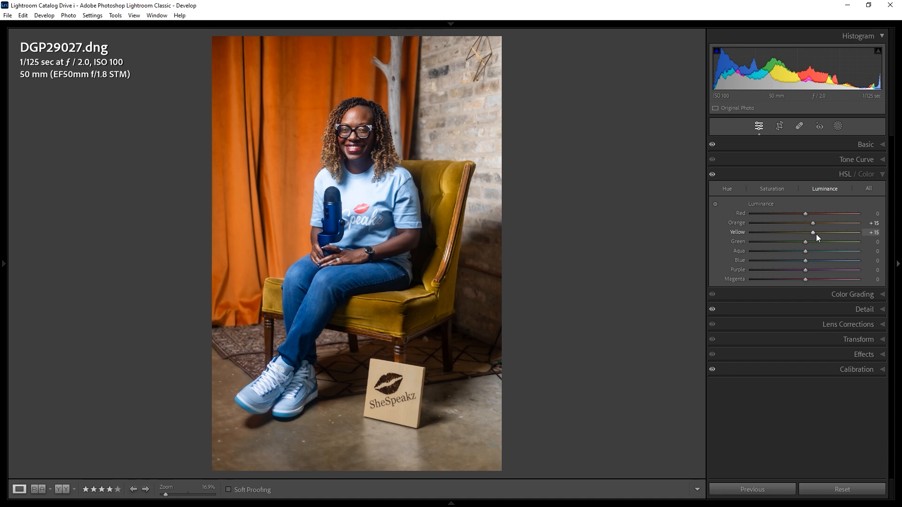
Step: Add a dark post-crop vignette with Feather 63 to DGP29027, lowering the Midpoint and strengthening the negative Amount
left_click(851, 355)
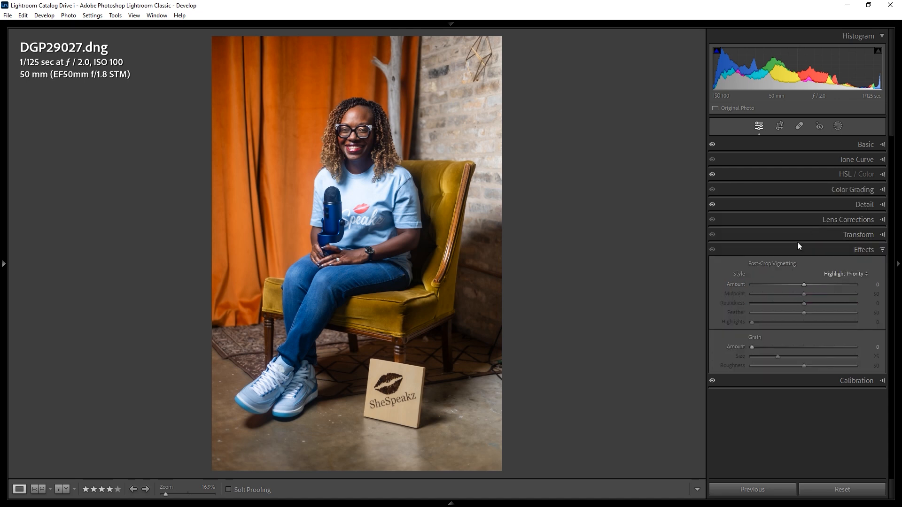
left_click(796, 284)
left_click(816, 313)
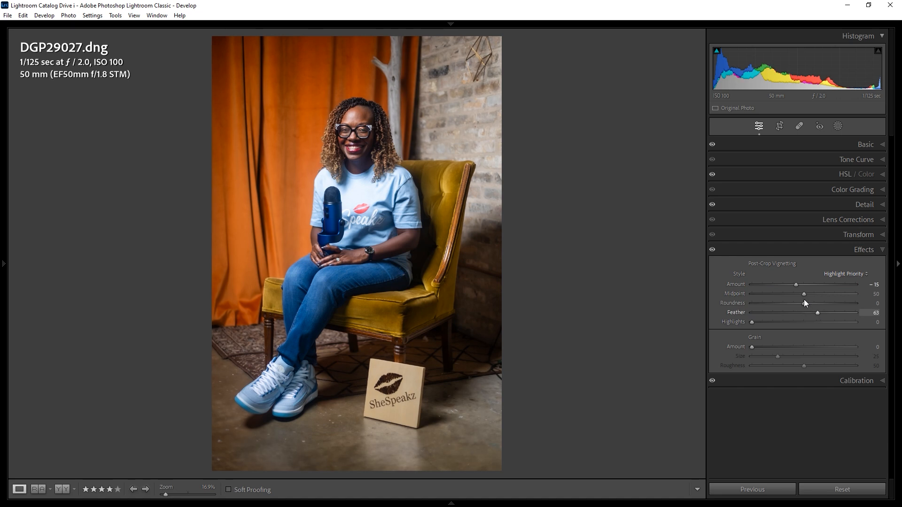
left_click(794, 293)
left_click(794, 285)
mouse_move(793, 293)
left_mouse_down()
mouse_move(772, 295)
mouse_move(850, 286)
mouse_move(788, 288)
left_mouse_up()
left_click(765, 284)
Step: Adjust the wooden sign photo DGP29030 to Temp 4624, Exposure +0.93, Shadows +37, Blacks −23, Texture +10 and Clarity +45
key("Right")
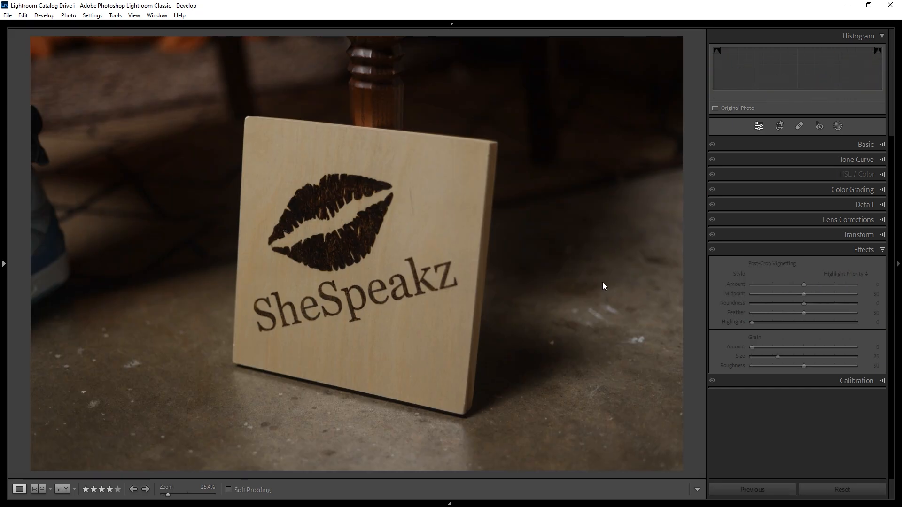
left_click(815, 144)
left_click_drag(804, 242, 813, 242)
left_click_drag(811, 276, 792, 295)
left_click(809, 320)
left_click(823, 330)
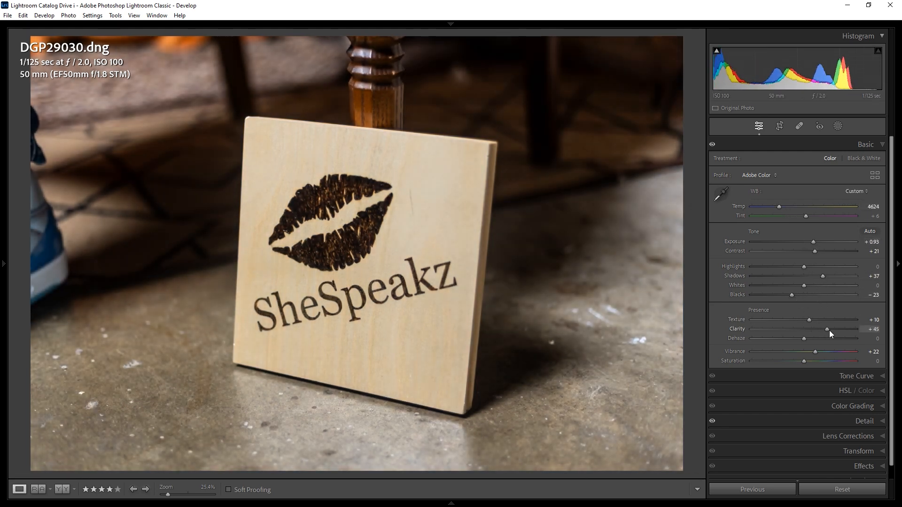
Step: Add a dark post-crop vignette to DGP29030 and review the seated portrait DGP29027 enlarged in the Library
left_click(859, 465)
left_click_drag(795, 283, 792, 284)
key("g")
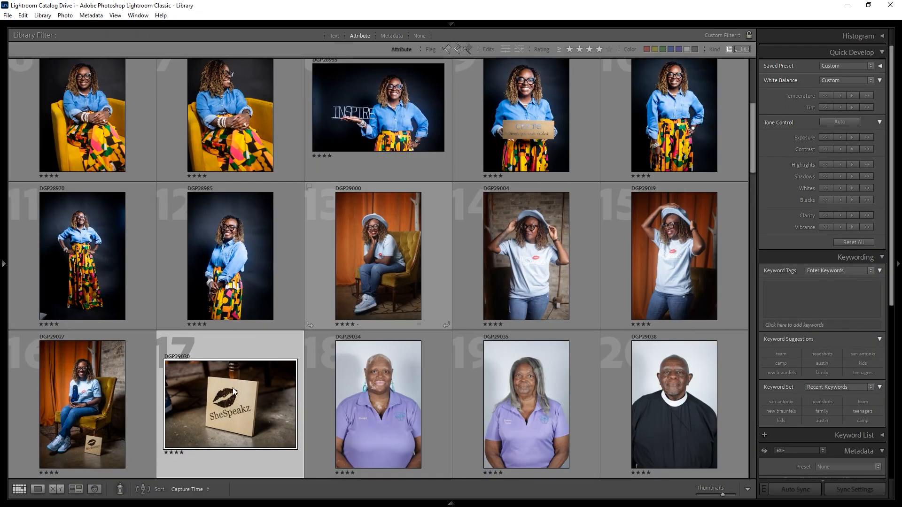
left_click(87, 438)
key("e")
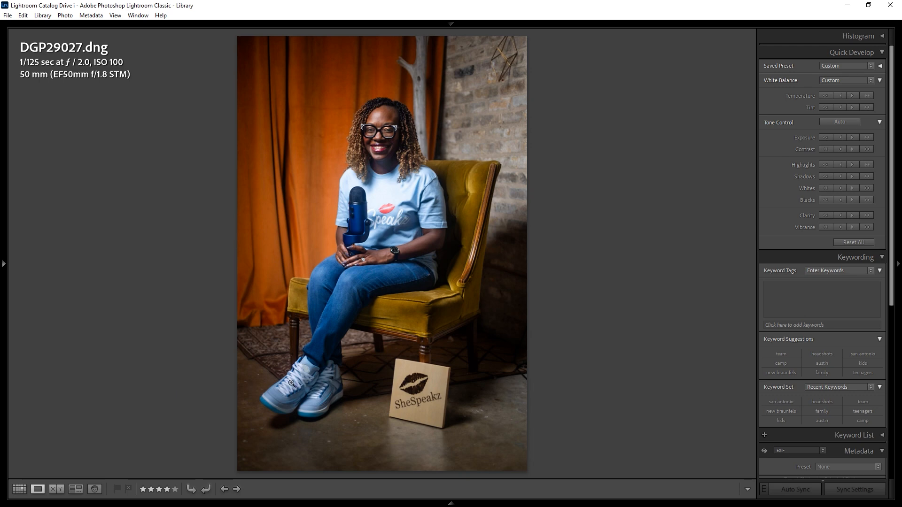
Step: Select the light-backdrop headshots DGP29034, DGP29035 and DGP29038 and compare them side by side
key("g")
scroll(419, 411, "down", 2)
left_click(377, 261)
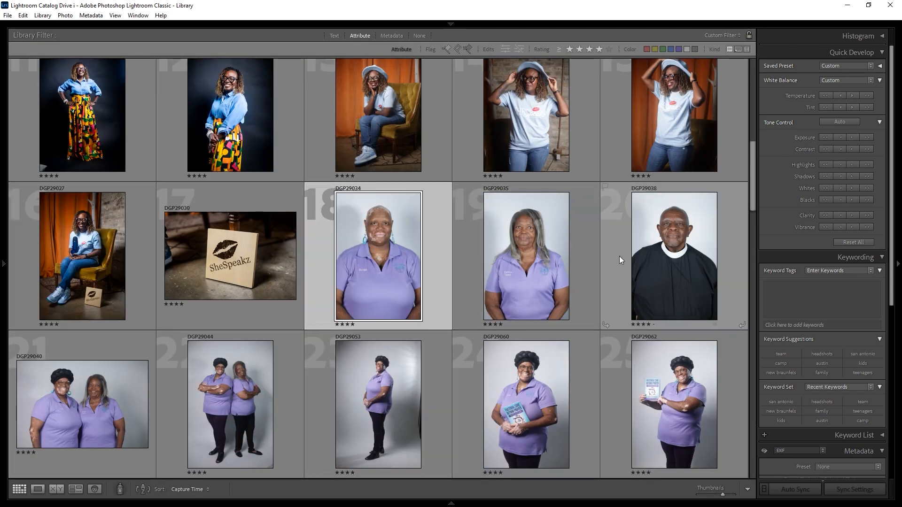
key("d")
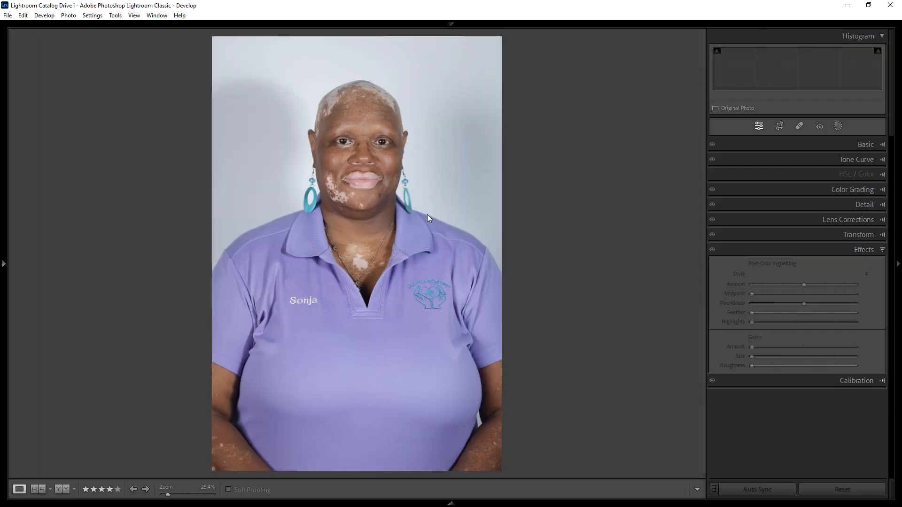
key("n")
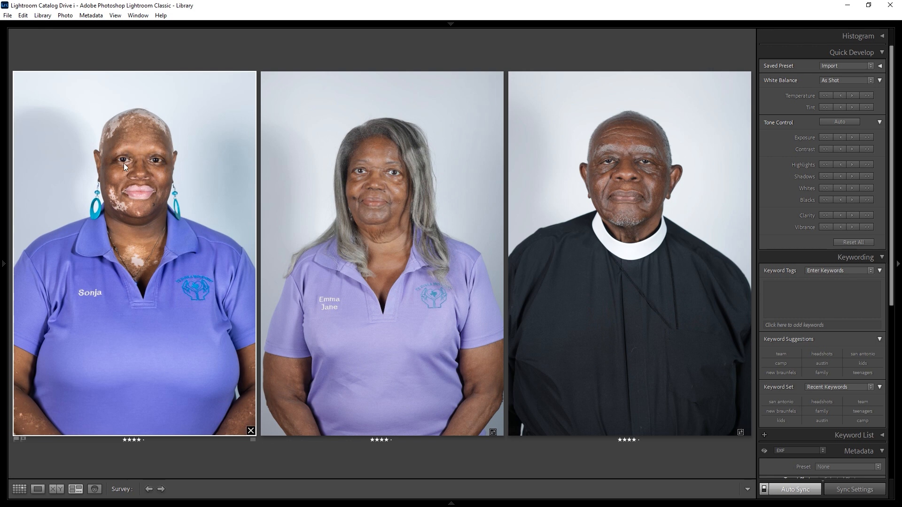
key("d")
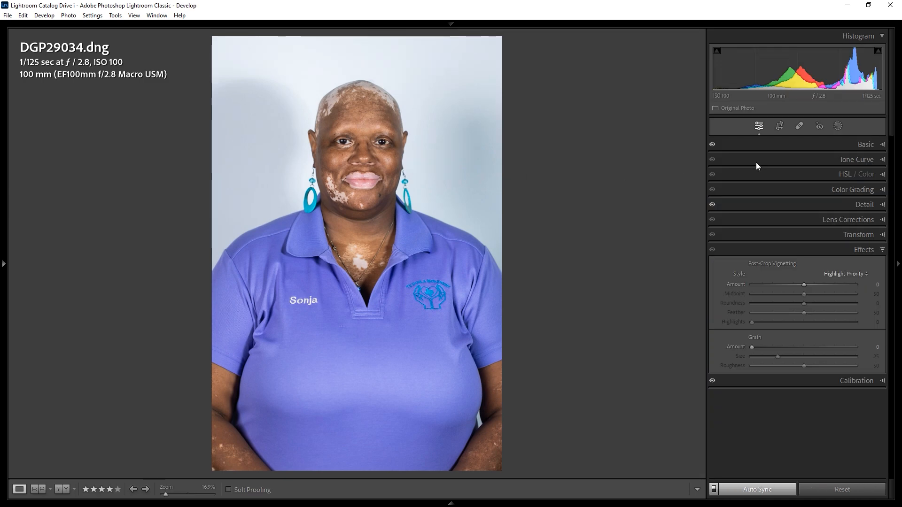
left_click(833, 143)
key("g")
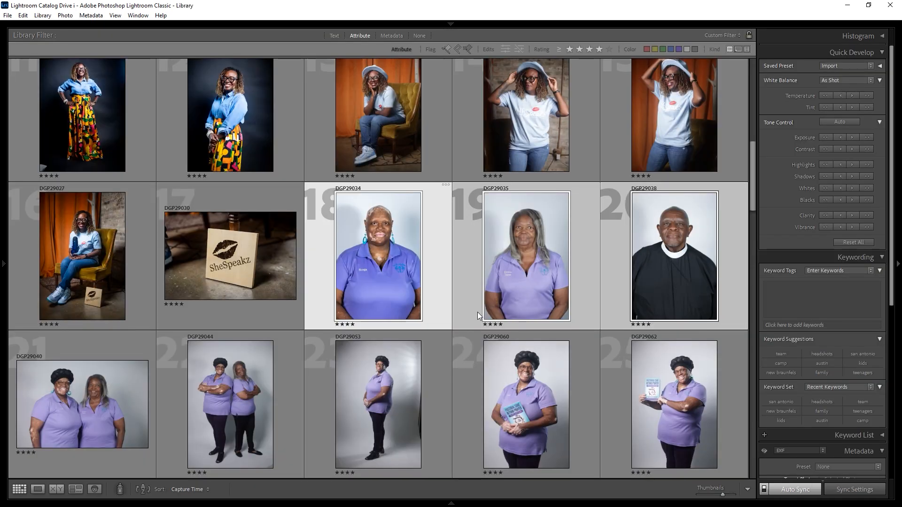
Step: Select the two-person portraits DGP29040 and DGP29044 and set Exposure +0.34, Shadows +30 and Blacks −21 for both with Auto Sync
left_click(87, 258)
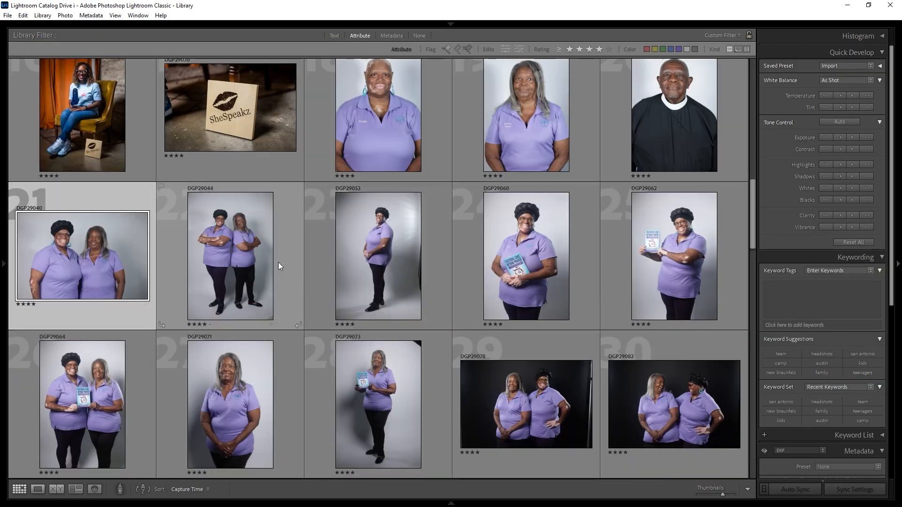
left_click(258, 252)
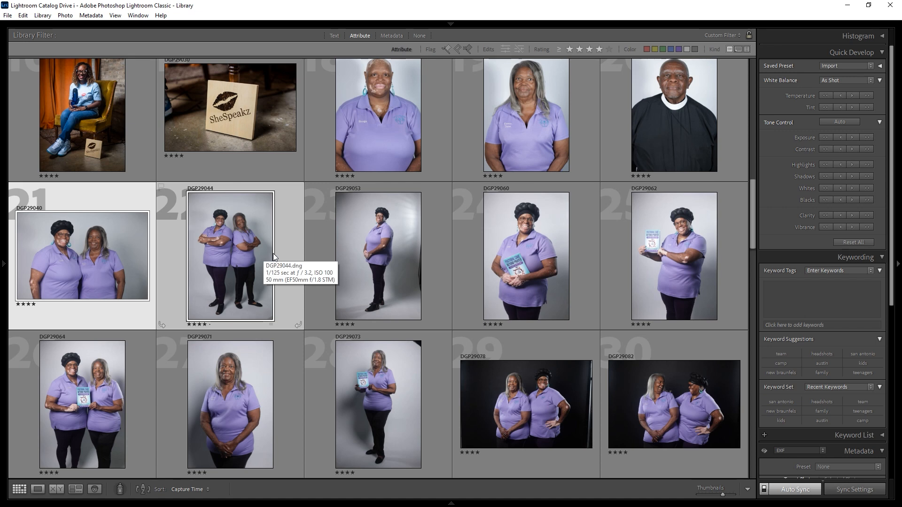
key("d")
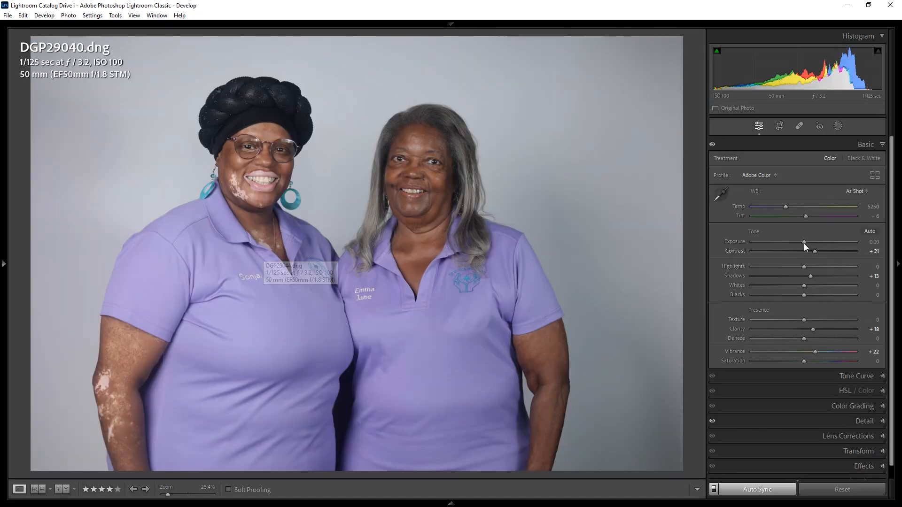
left_click_drag(805, 244, 807, 244)
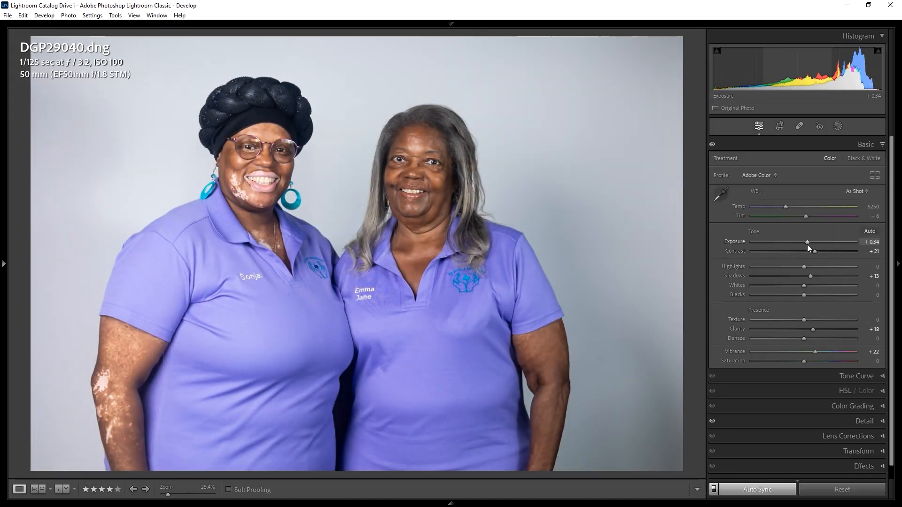
left_click(819, 276)
left_click(794, 295)
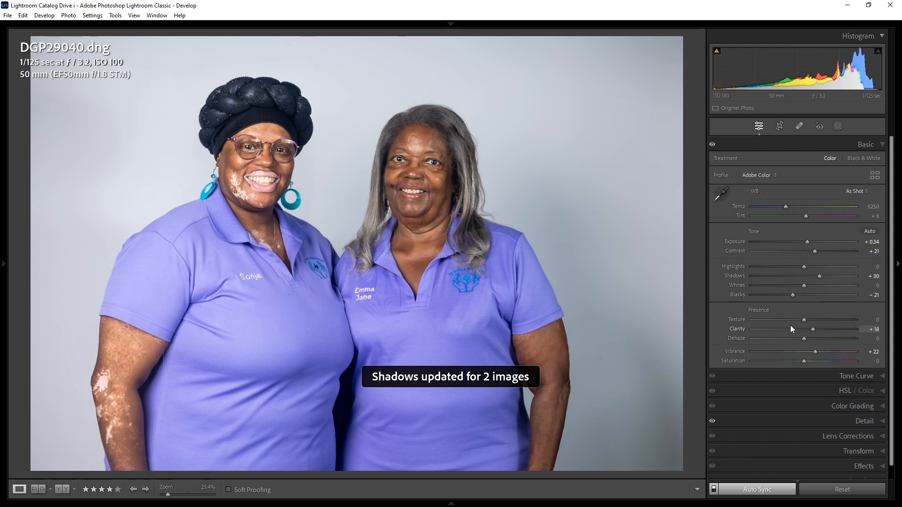
Step: Set Texture to −33 and Clarity to +12 for the two group portraits and return to the thumbnail grid
left_click(786, 320)
left_click(804, 329)
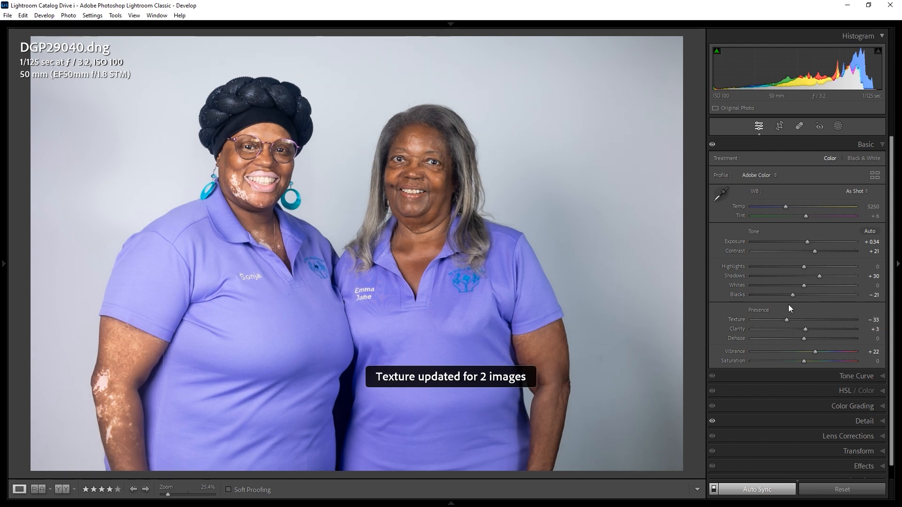
left_click_drag(798, 329, 808, 330)
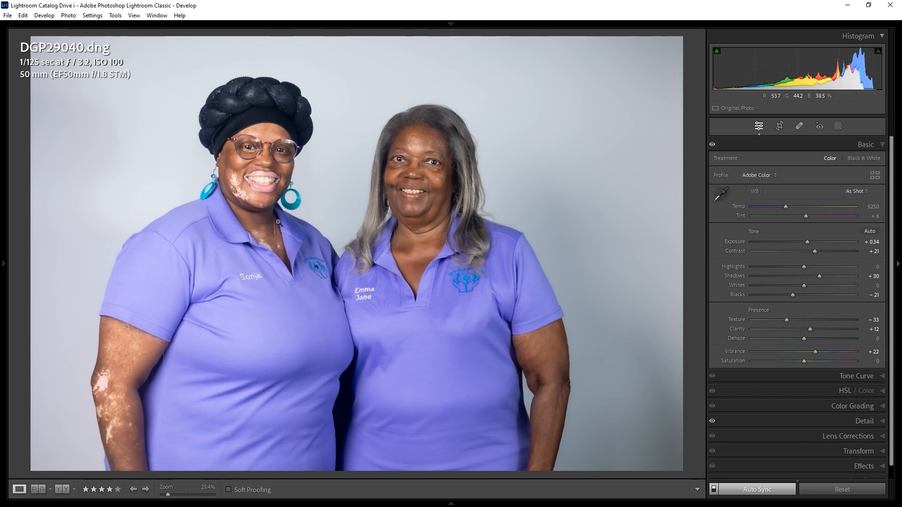
key("g")
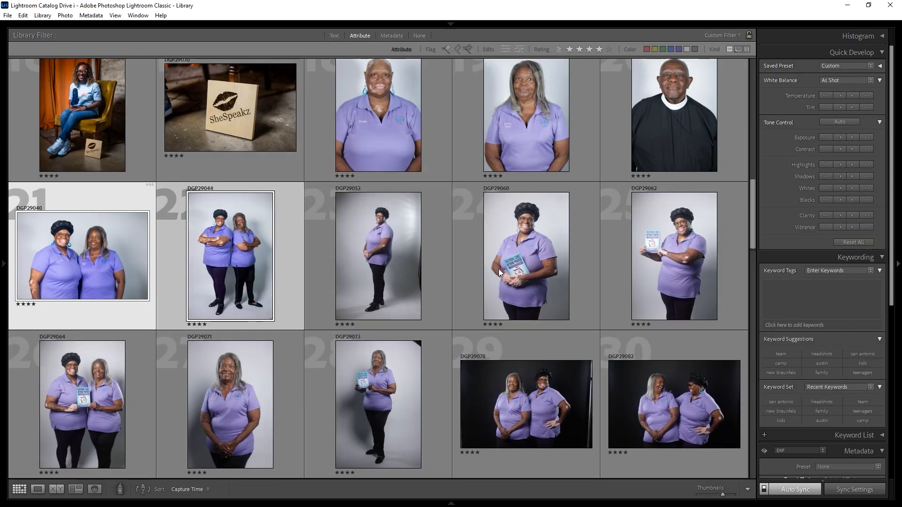
key("d")
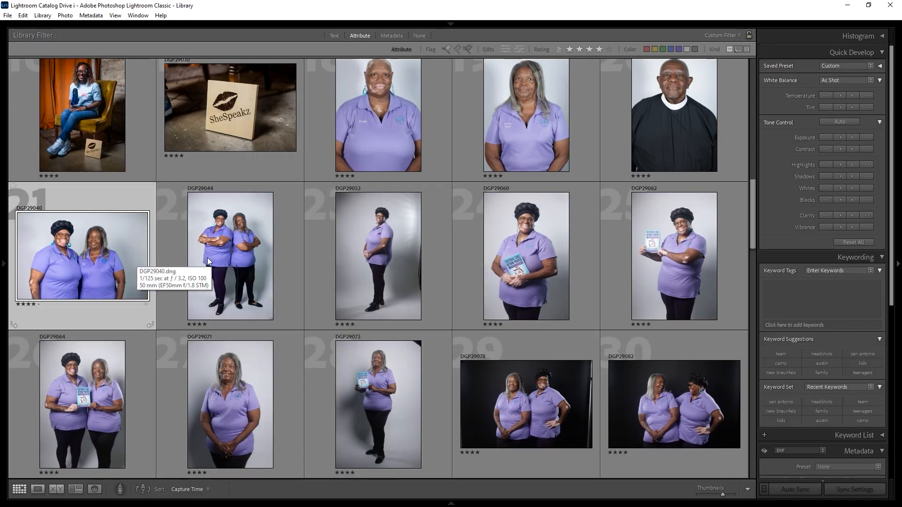
Step: Brush a mask over the face of the woman on the right in DGP29040 and set the mask's Exposure to 0.21
key("d")
left_click(838, 126)
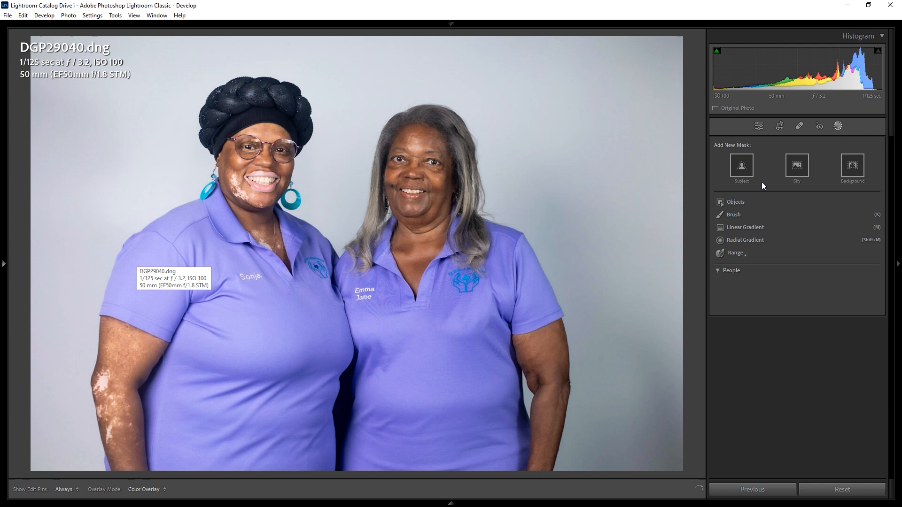
left_click(747, 214)
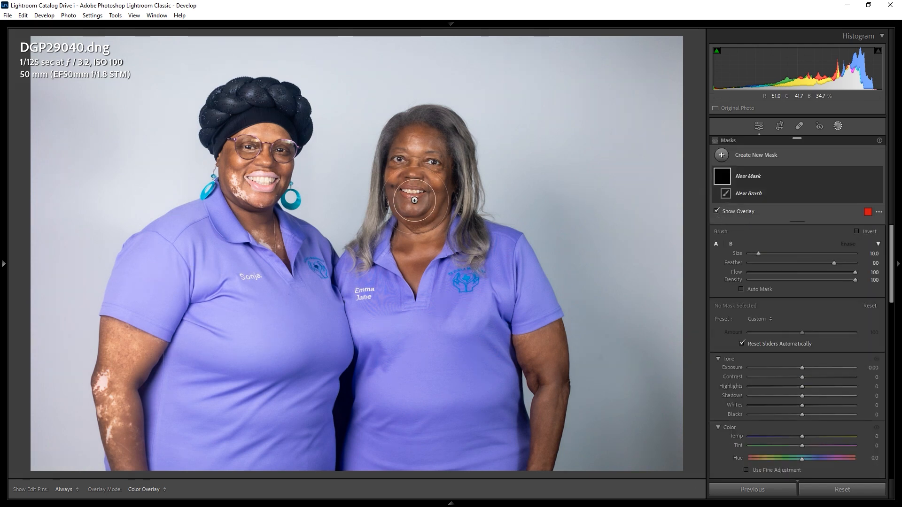
scroll(413, 141, "up", 3)
left_click_drag(414, 127, 424, 240)
left_click_drag(802, 379, 804, 379)
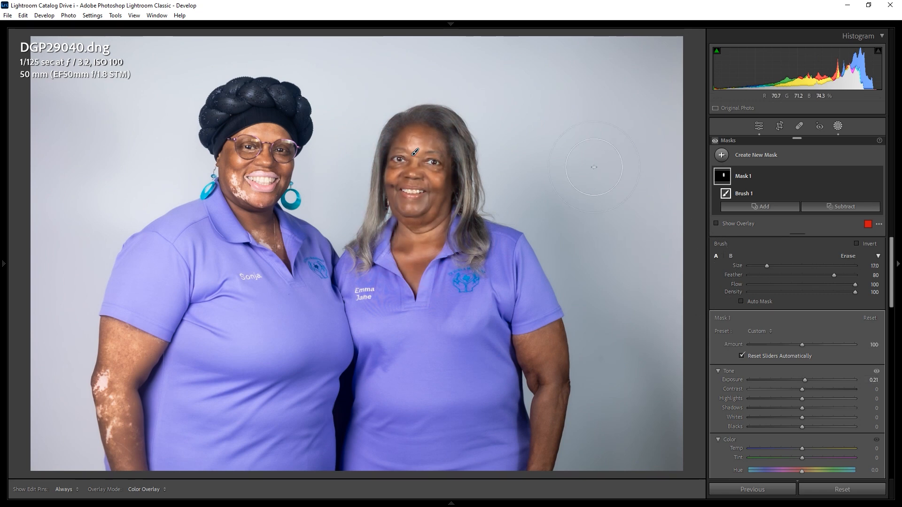
Step: Open DGP29044 in Develop and brush a new mask over the right-hand woman's face, neck and crossed arms
key("g")
left_click(235, 253)
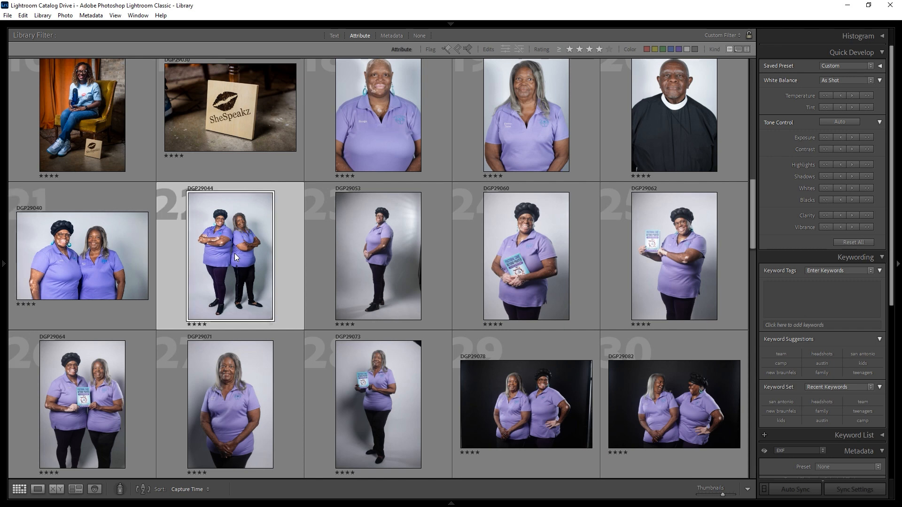
key("d")
key("k")
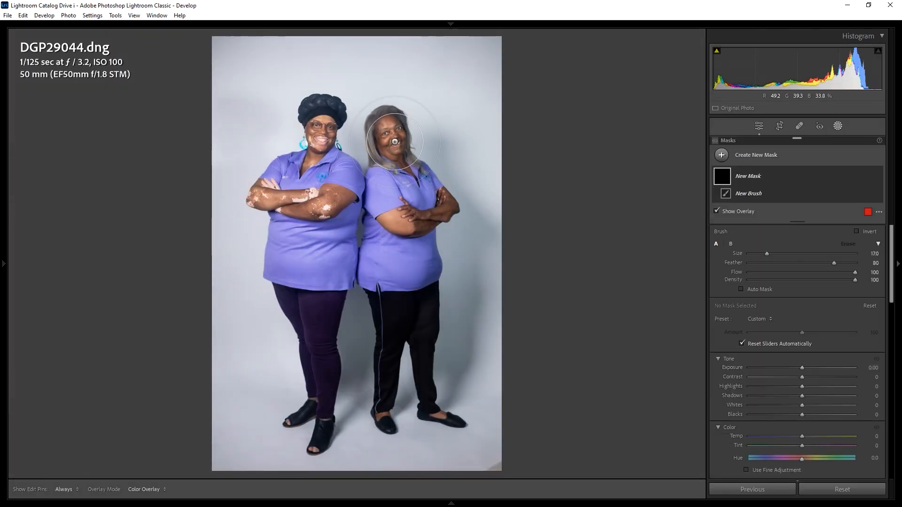
scroll(392, 141, "down", 9)
left_click_drag(383, 126, 397, 174)
scroll(418, 207, "down", 3)
left_click_drag(414, 214, 448, 206)
key("h")
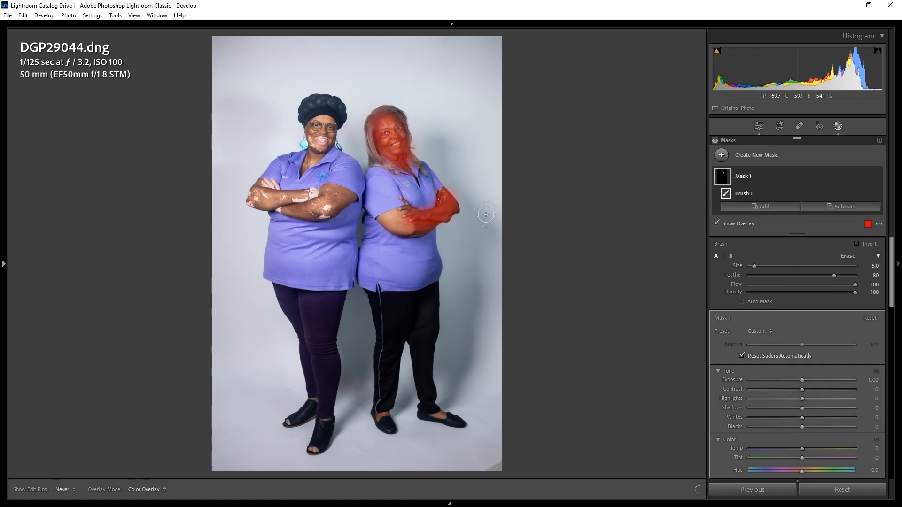
key("h")
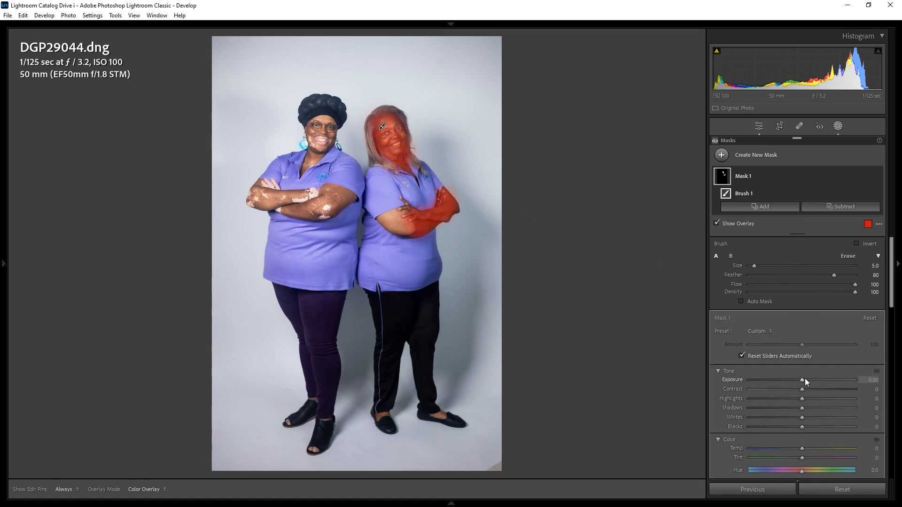
Step: Hide the mask overlay on DGP29044 and slightly raise the brushed mask's Exposure and Shadows
key("o")
left_click_drag(803, 379, 805, 378)
left_click(809, 408)
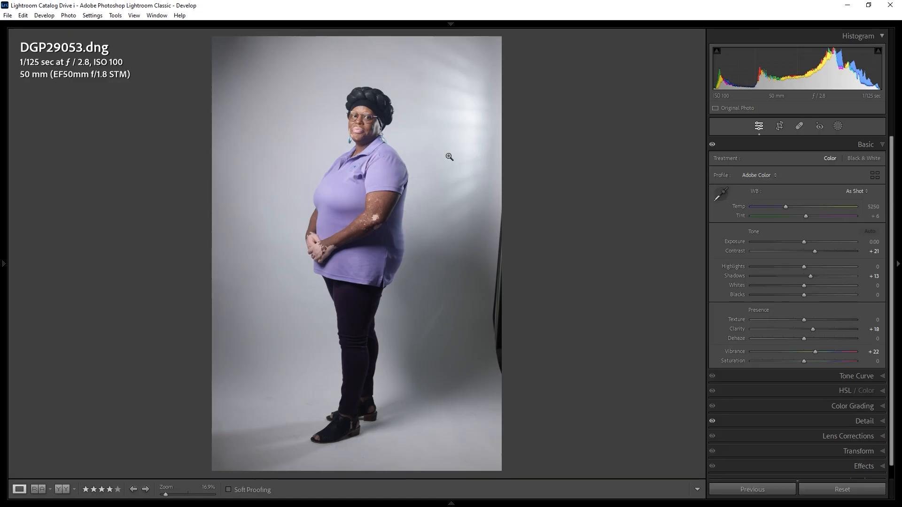
Step: Check DGP29053 enlarged, and set its Exposure to +0.20, Blacks to −15 and Texture to −29
left_click(467, 100)
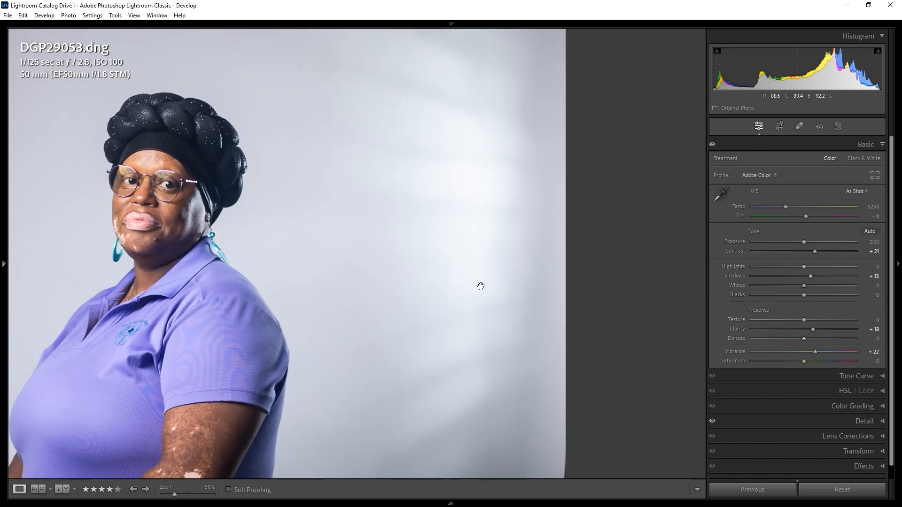
left_click(465, 239)
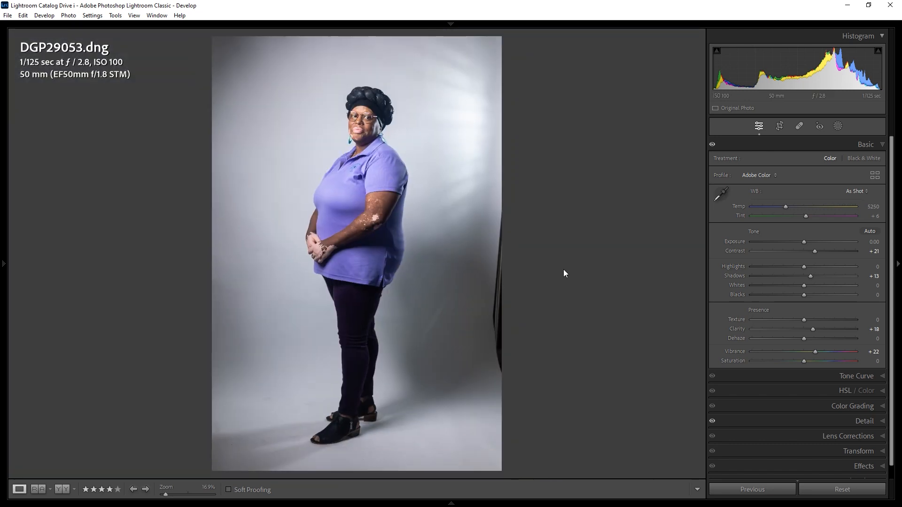
left_click_drag(804, 242, 807, 243)
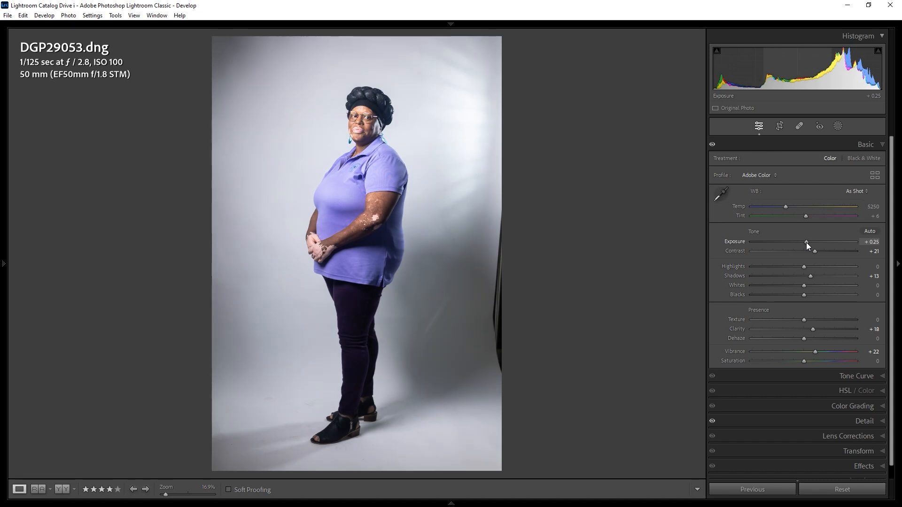
scroll(807, 243, "down", 1)
scroll(821, 277, "up", 5)
scroll(821, 295, "down", 3)
scroll(822, 319, "down", 6)
scroll(826, 329, "up", 5)
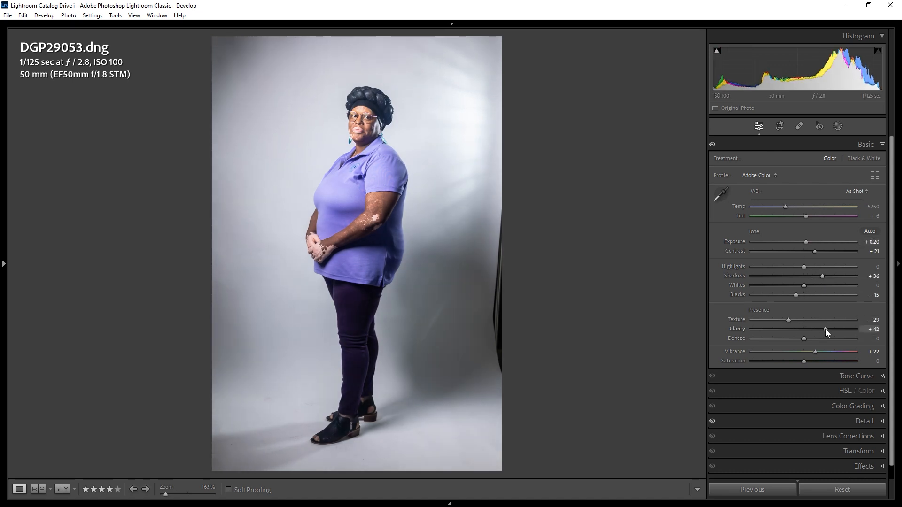
Step: Set Clarity to +36, Shadows to +25 and Highlights to −13 on DGP29053
scroll(825, 329, "down", 1)
scroll(821, 275, "down", 3)
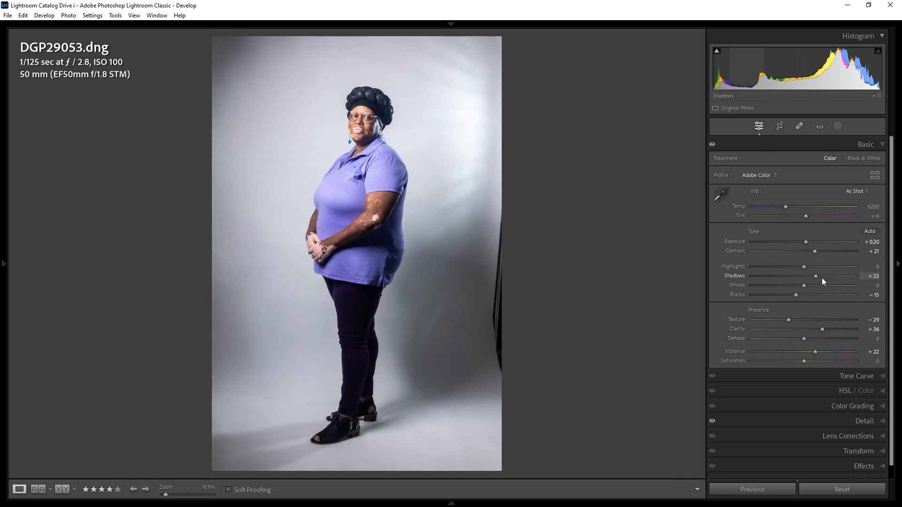
scroll(815, 278, "up", 1)
mouse_move(796, 268)
left_mouse_down()
mouse_move(788, 267)
mouse_move(797, 269)
left_mouse_up()
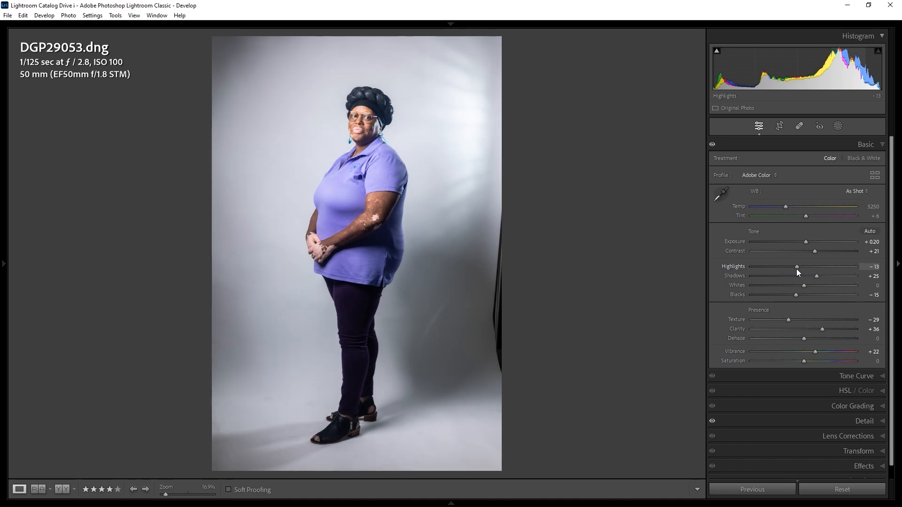
Step: Select DGP29060, DGP29062, DGP29064, DGP29071 and DGP29073 together and open them in Develop
key("g")
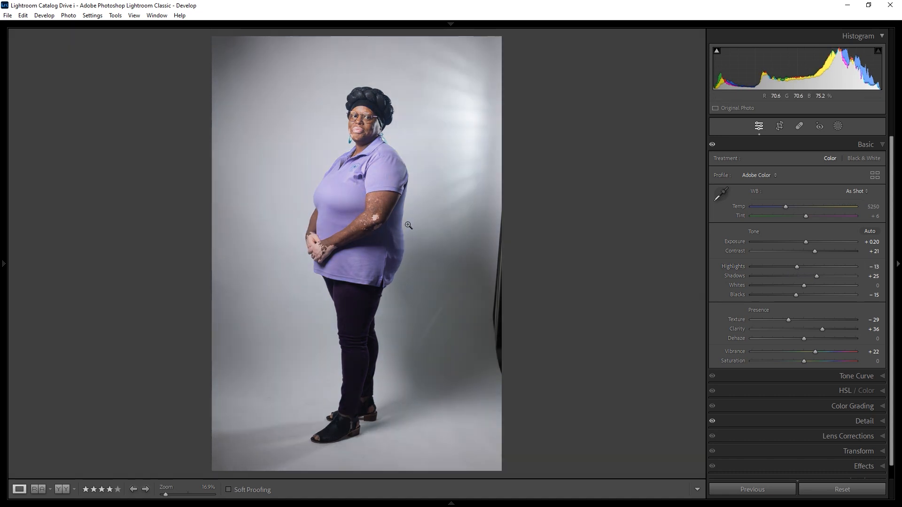
left_click(515, 265)
left_click(649, 259, "ctrl")
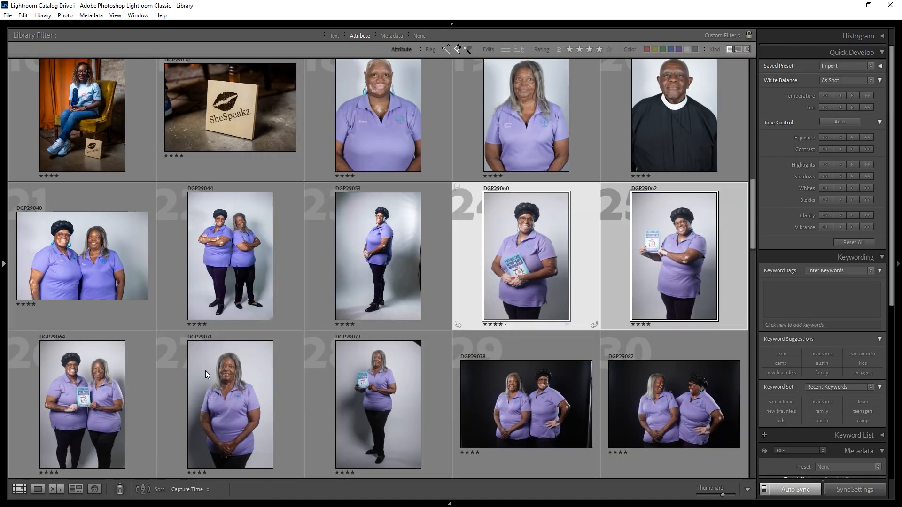
left_click(148, 395, "ctrl")
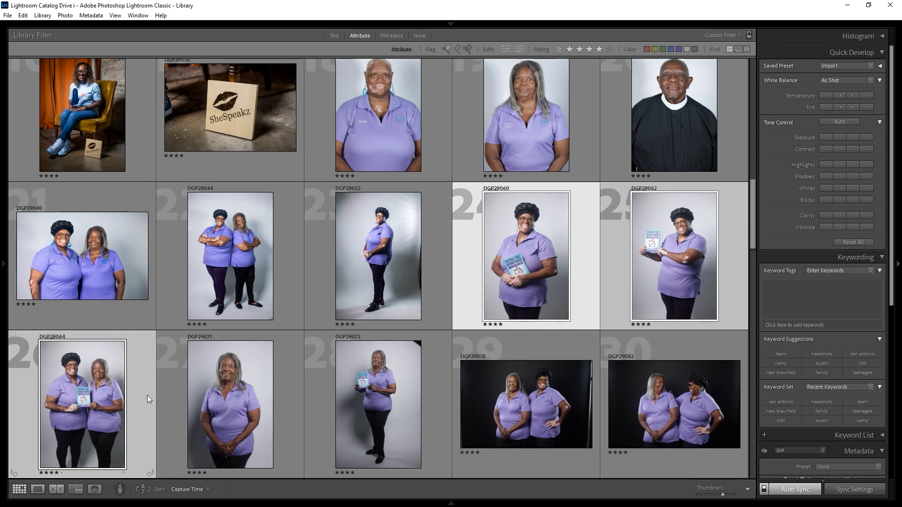
left_click(387, 364, "shift")
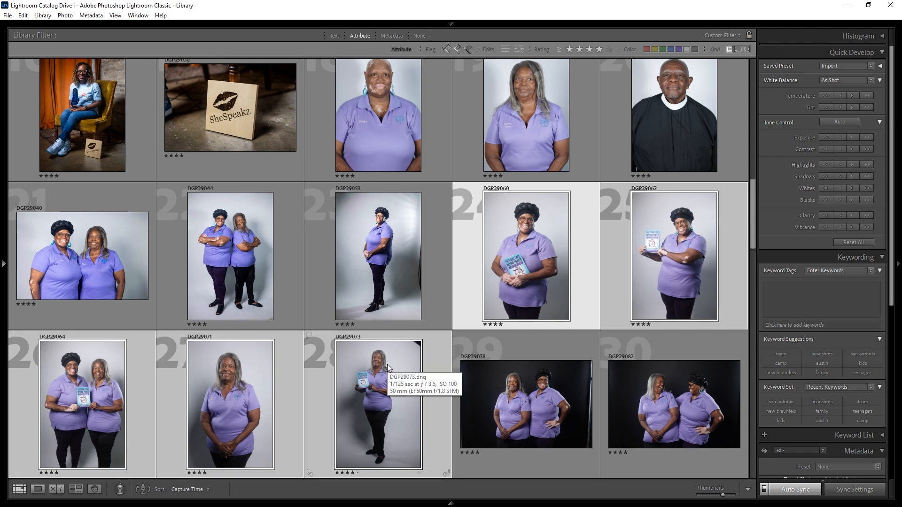
key("d")
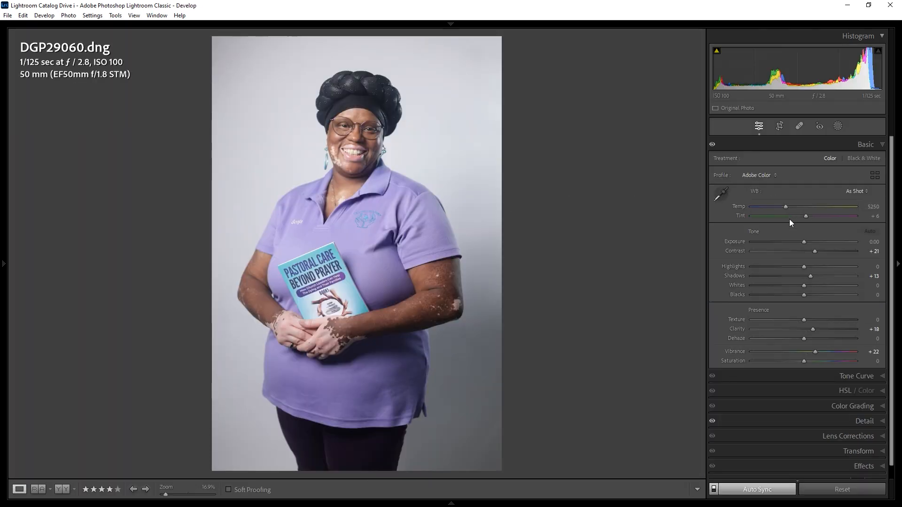
Step: Set Exposure +0.07, Highlights −18, Shadows +29, Whites +15 and Blacks −27 across the five selected portraits with Auto Sync
left_click_drag(805, 244, 805, 245)
left_click_drag(811, 276, 819, 275)
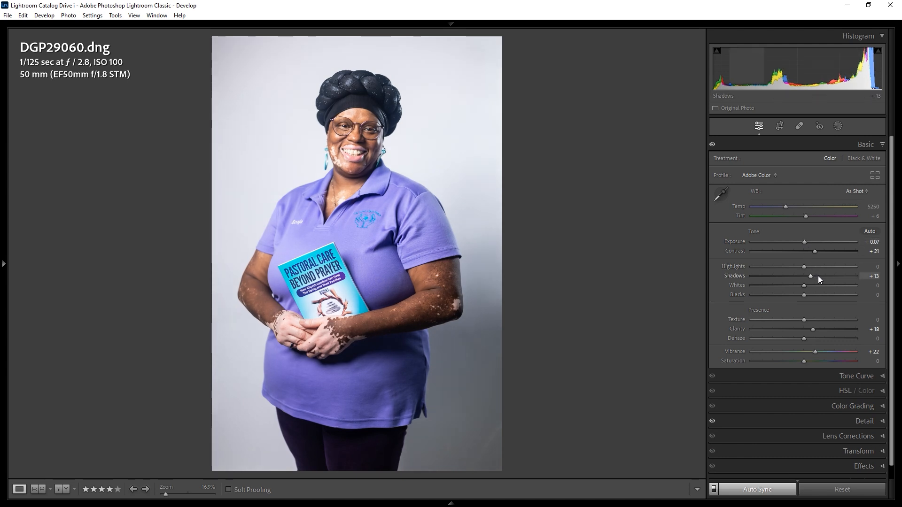
left_click(791, 295)
left_click(791, 267)
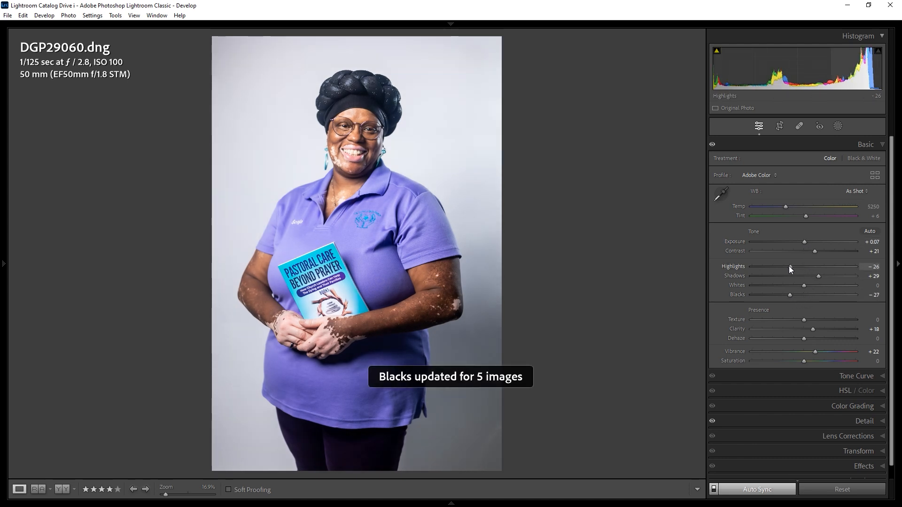
left_click_drag(791, 267, 810, 286)
left_click(812, 285)
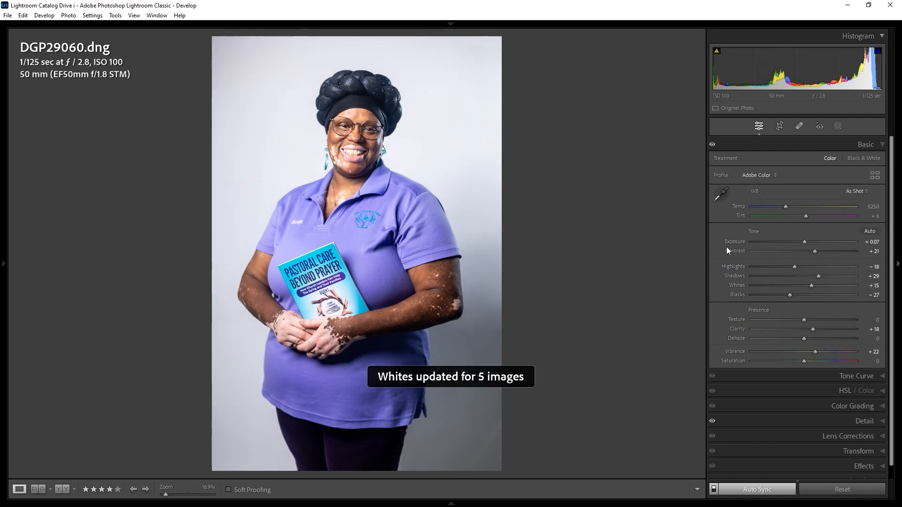
Step: Select only DGP29071 and DGP29073, set their Exposure to +0.52 and fine-tune Shadows and Highlights with Auto Sync
key("g")
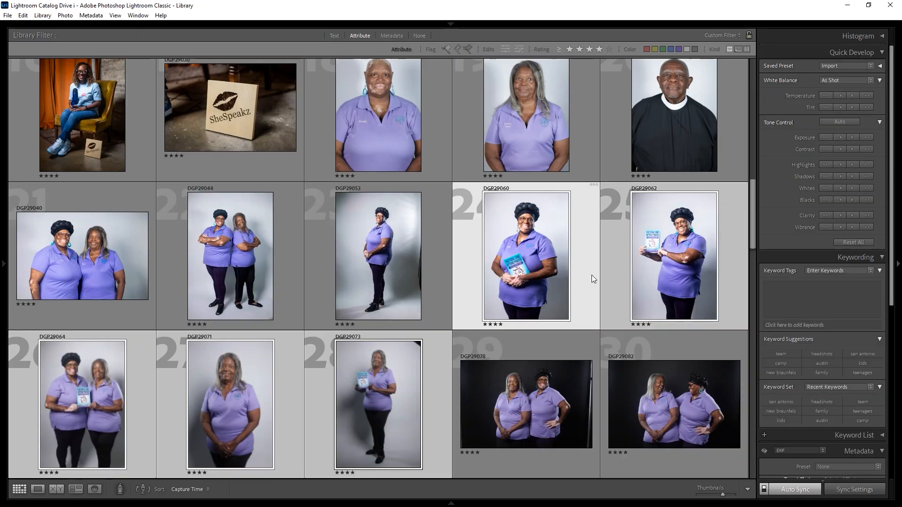
left_click(516, 396)
left_click(256, 391)
left_click(363, 392, "ctrl")
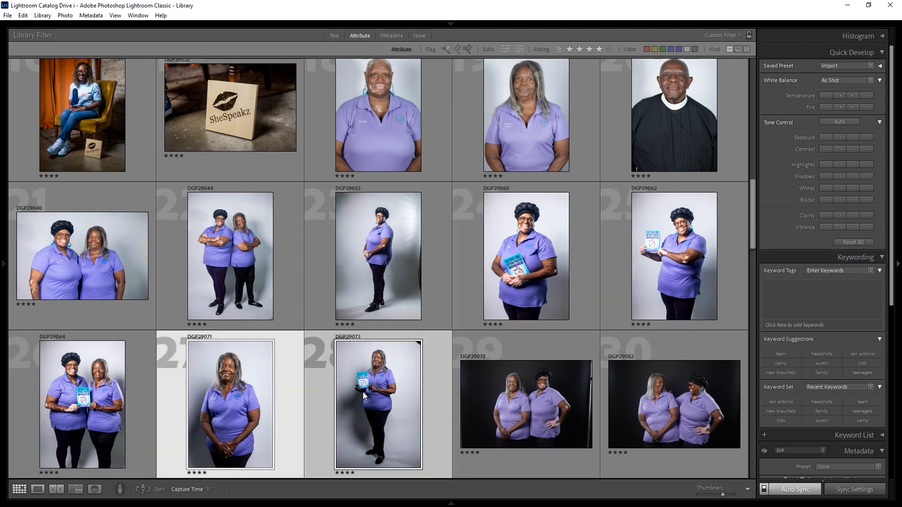
key("d")
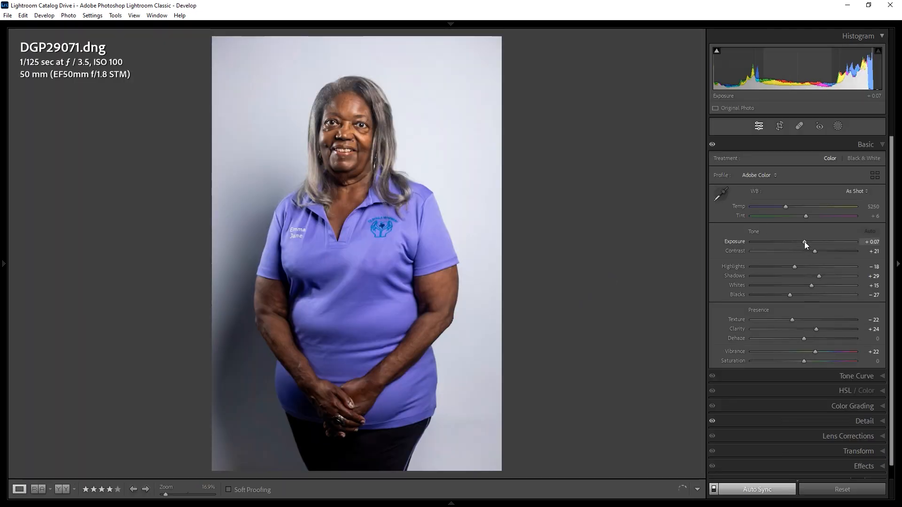
left_click_drag(804, 241, 809, 245)
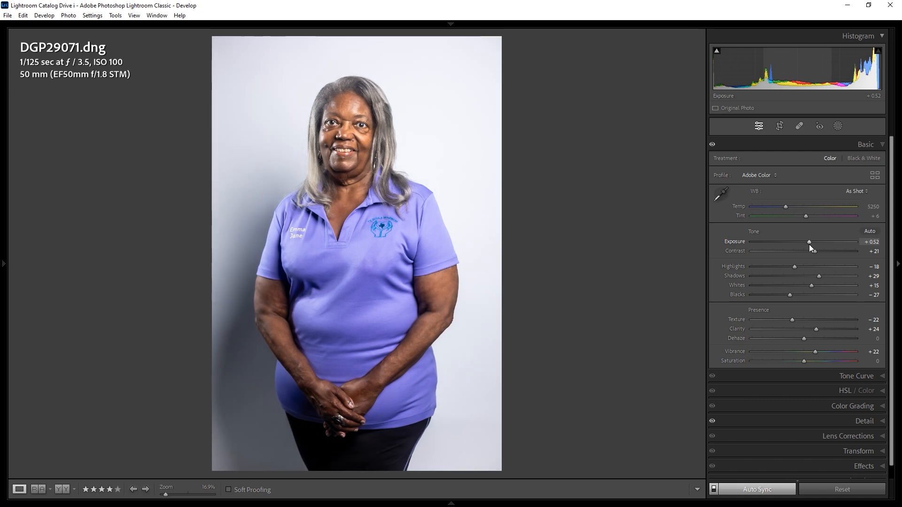
left_click_drag(819, 277, 792, 267)
Step: Set HSL Luminance to Red +8, Orange +20 and Yellow +6 for DGP29071 and DGP29073
key("g")
key("d")
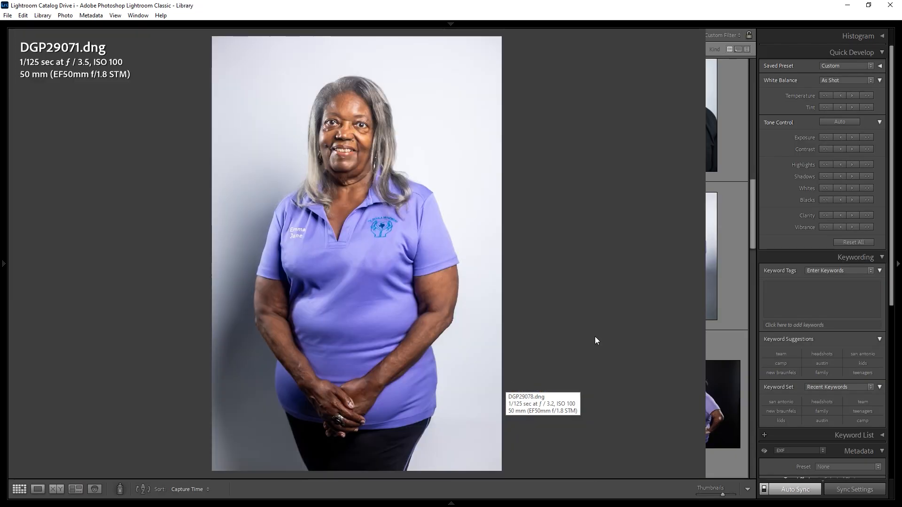
left_click(842, 391)
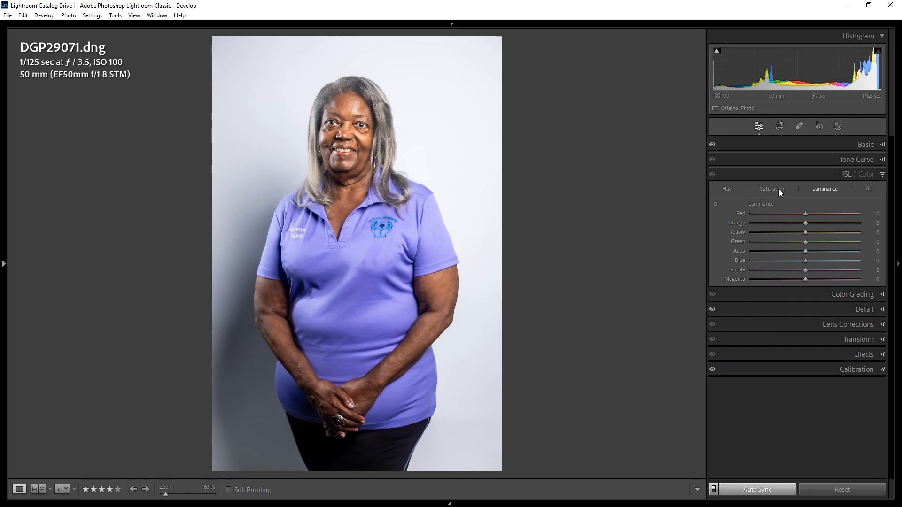
left_click(817, 223)
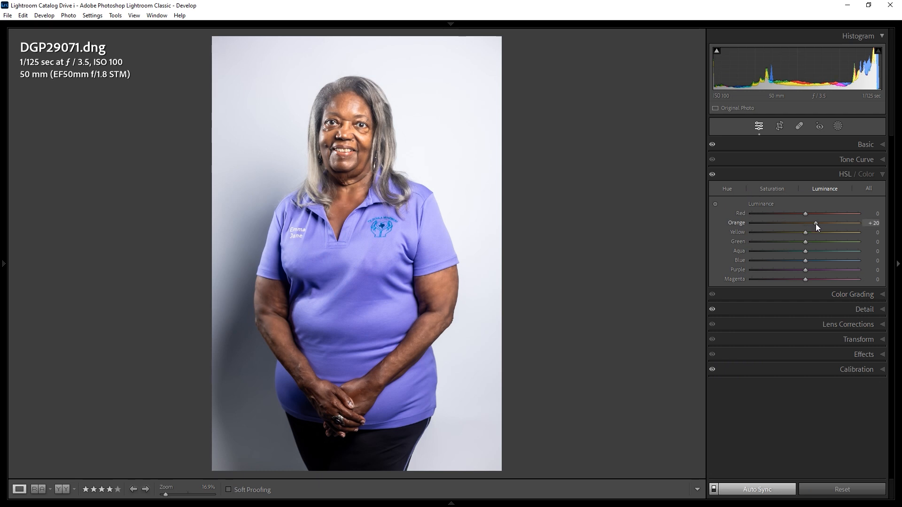
left_click(809, 235)
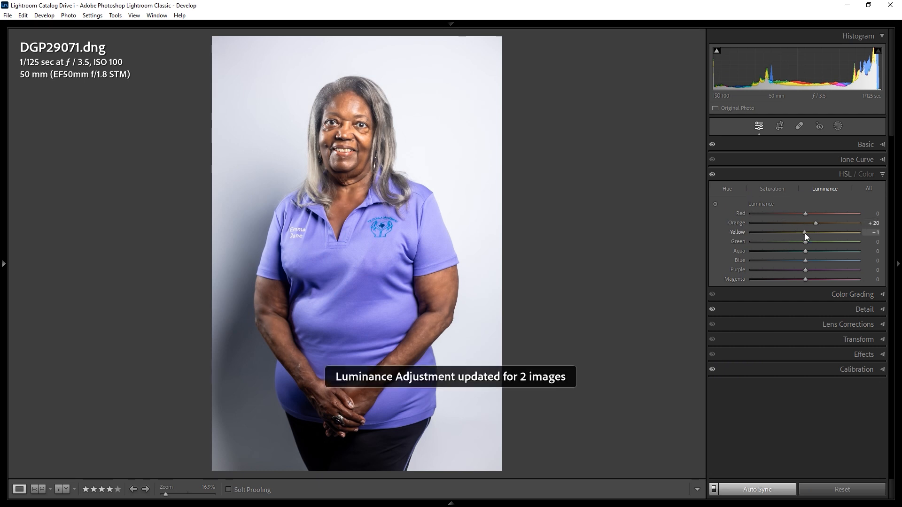
mouse_move(805, 214)
left_mouse_down()
mouse_move(819, 213)
mouse_move(811, 215)
left_mouse_up()
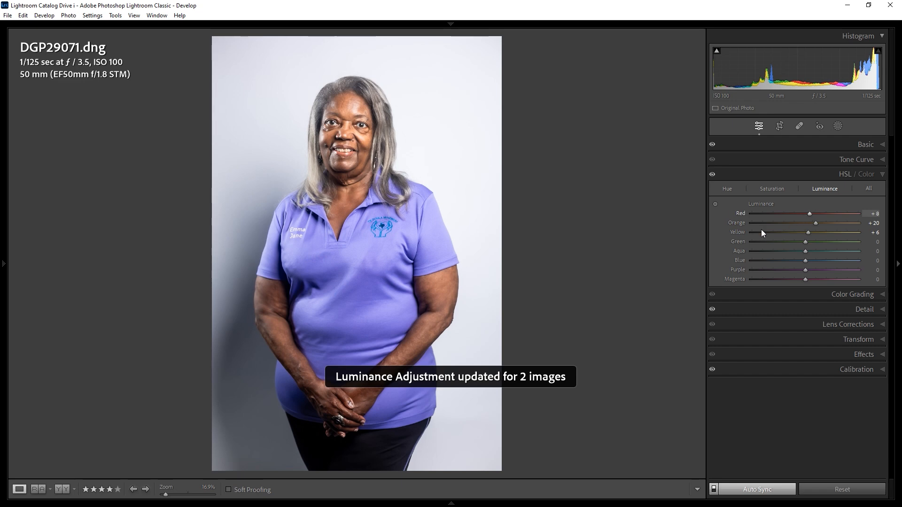
Step: Crop DGP29078 slightly tighter at the original aspect ratio, and open its Basic adjustments
key("g")
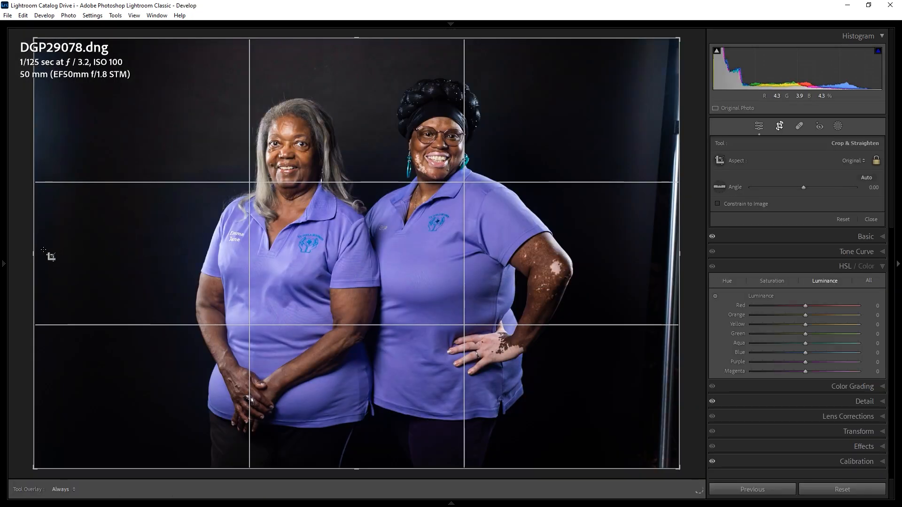
left_click_drag(39, 254, 43, 254)
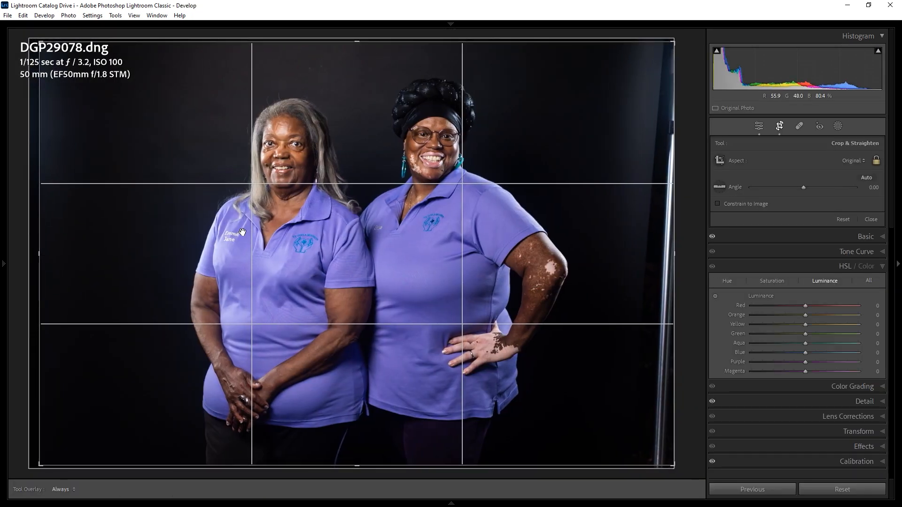
double_click(243, 232)
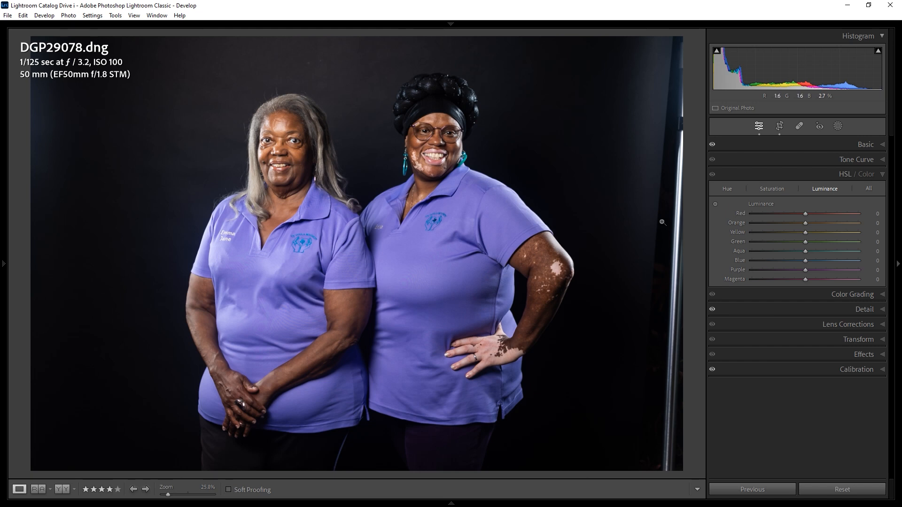
left_click(834, 148)
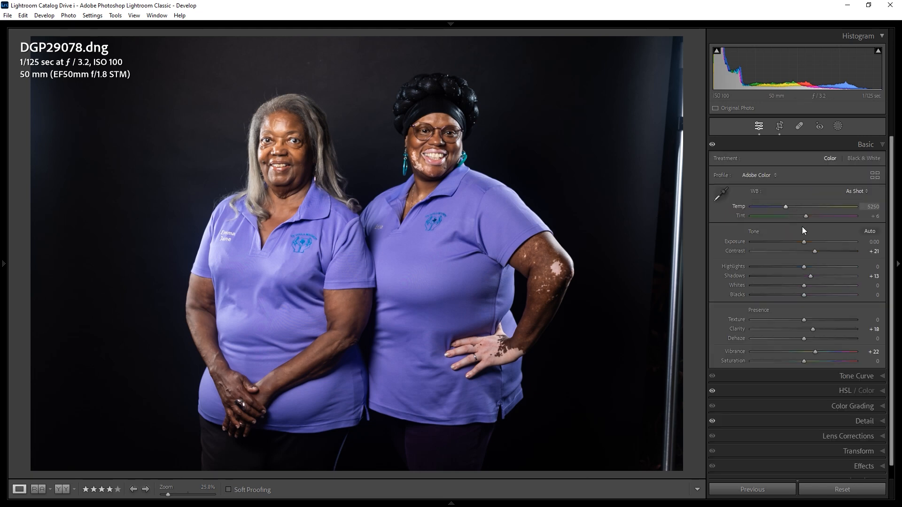
Step: Set Exposure to +0.16, Shadows to +41 and Blacks to −13 on DGP29078
left_click_drag(805, 242, 807, 243)
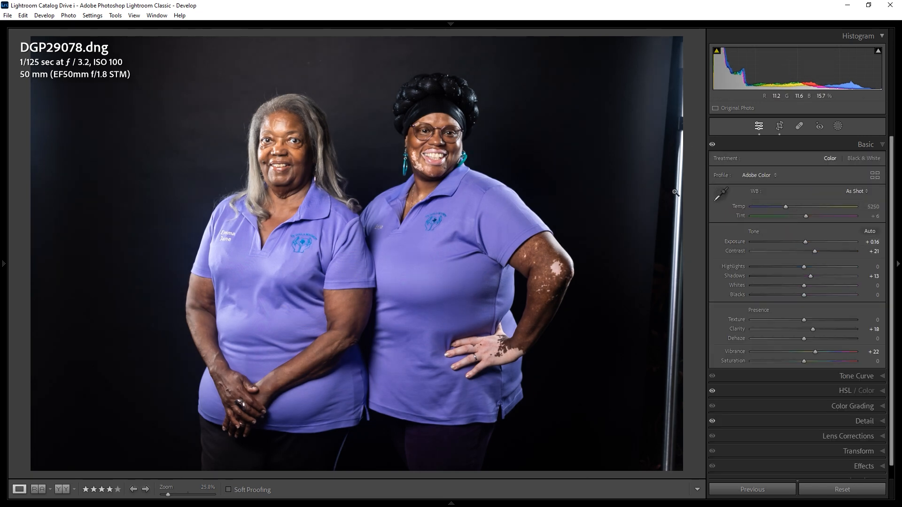
left_click_drag(814, 278, 798, 297)
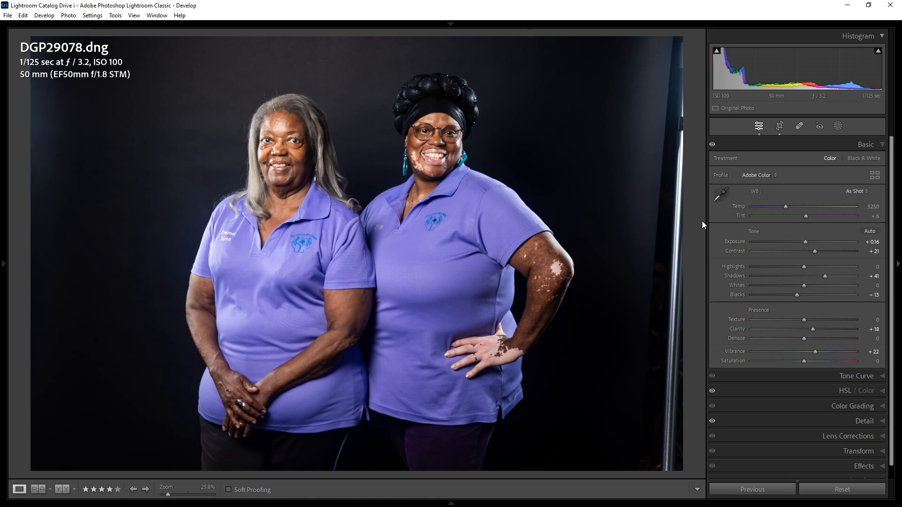
Step: Open DGP29082 in Develop, paste the settings from the previous photo onto it, and raise its Exposure to +0.25
key("g")
key("d")
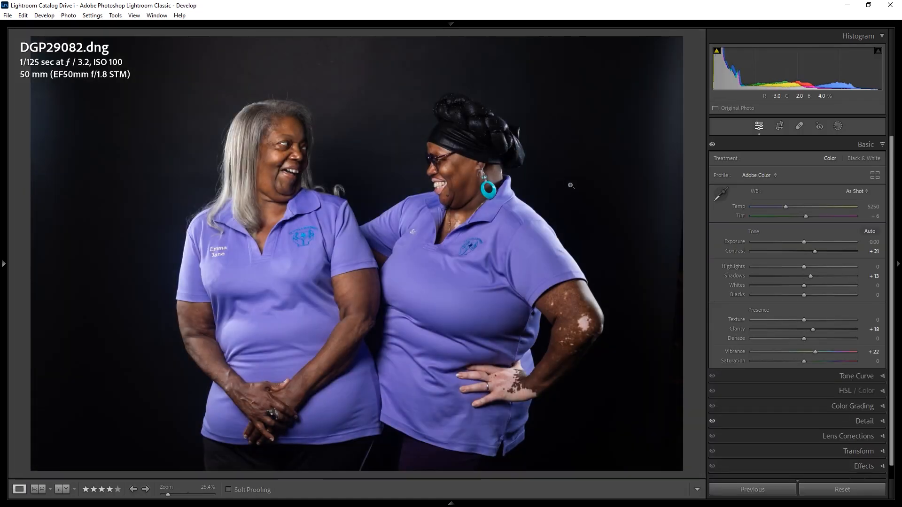
right_click(571, 186)
mouse_move(589, 191)
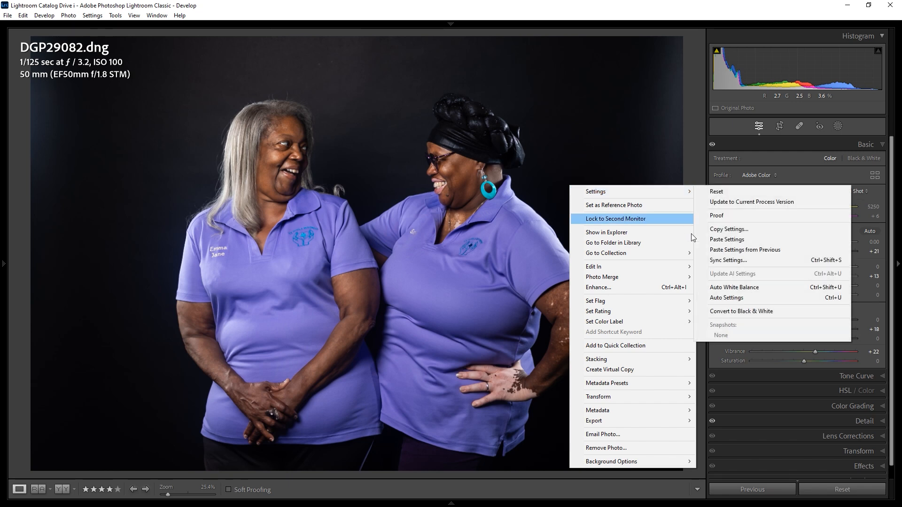
left_click(712, 250)
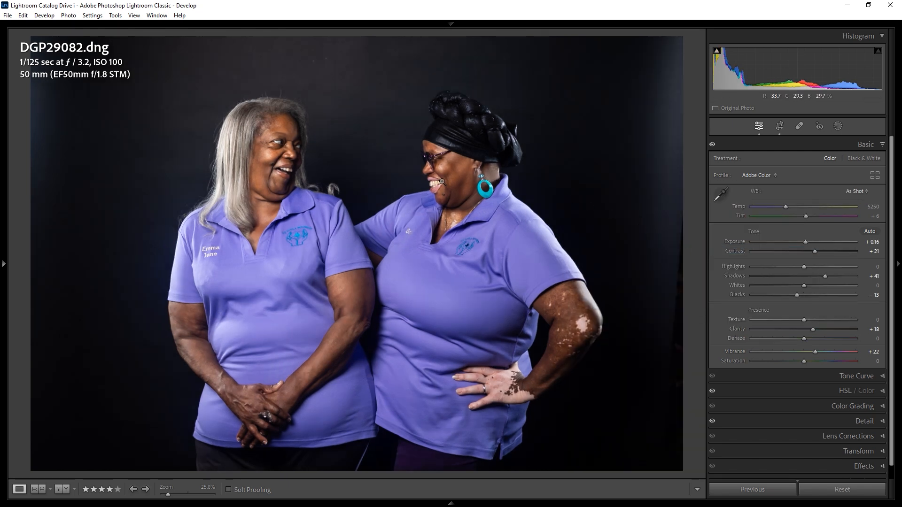
left_click_drag(805, 245, 805, 244)
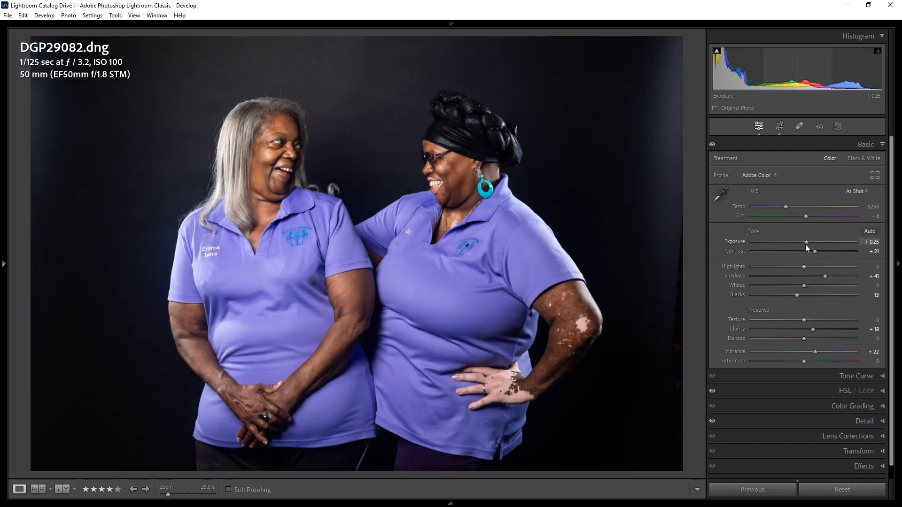
Step: Brush a new mask on DGP29090 over the face, crossed arms and shirt of the woman wearing glasses
key("Right")
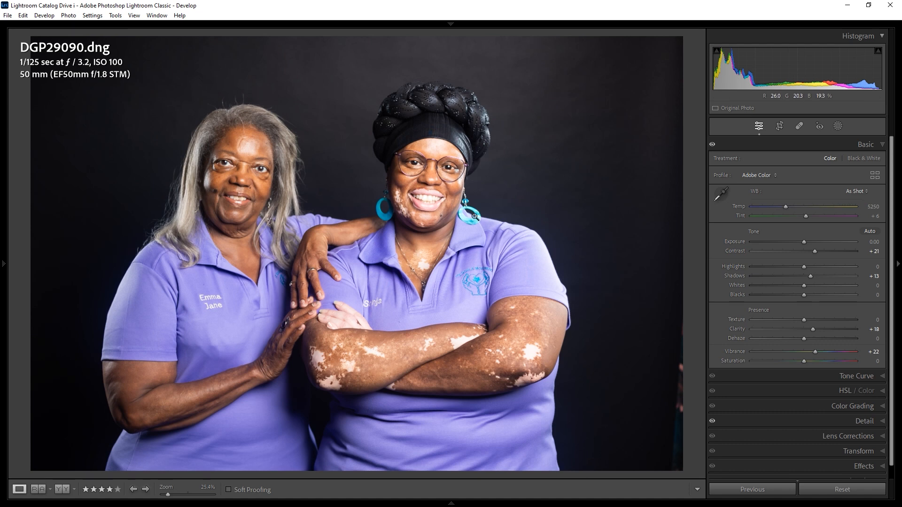
left_click(838, 126)
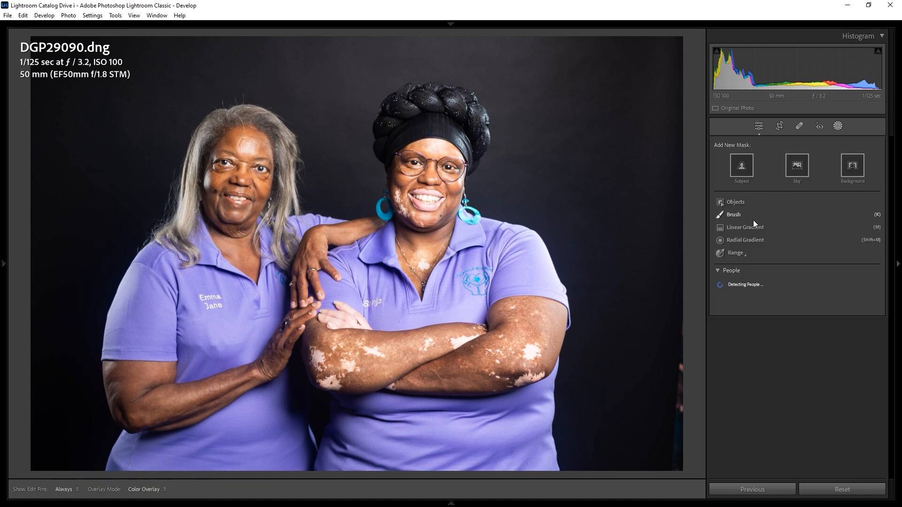
key("k")
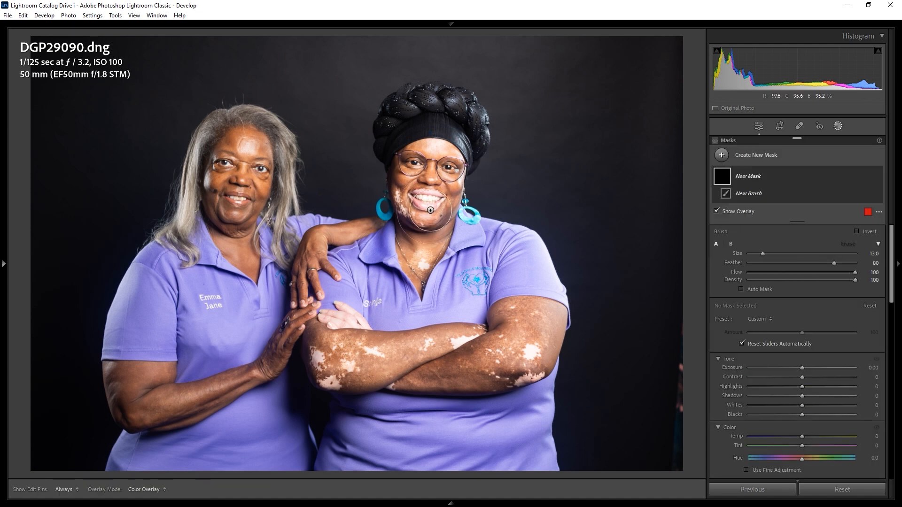
left_click_drag(436, 160, 435, 244)
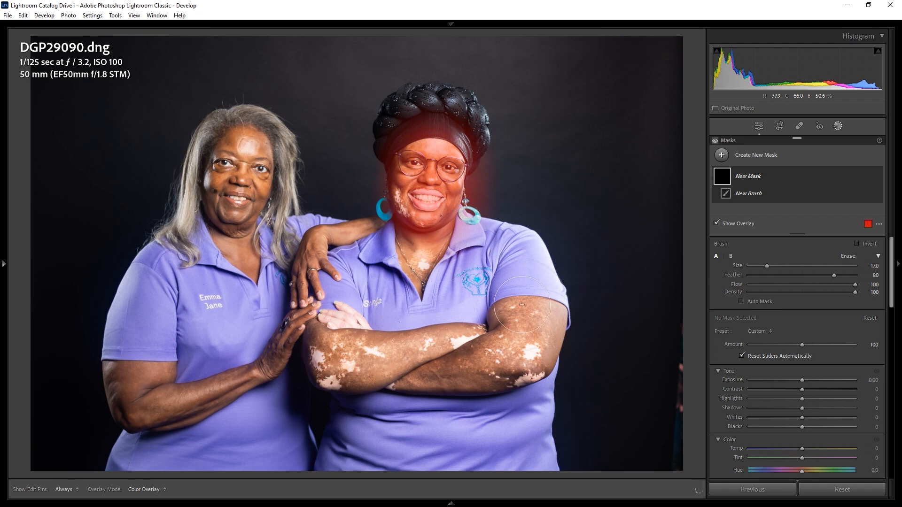
mouse_move(503, 310)
left_mouse_down()
mouse_move(557, 282)
mouse_move(461, 336)
mouse_move(350, 353)
left_mouse_up()
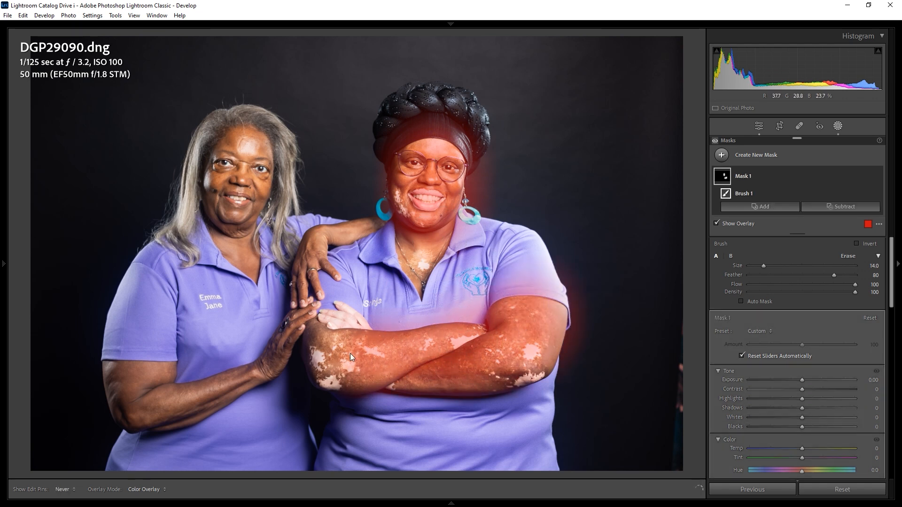
scroll(446, 247, "down", 3)
scroll(447, 247, "up", 2)
key("h")
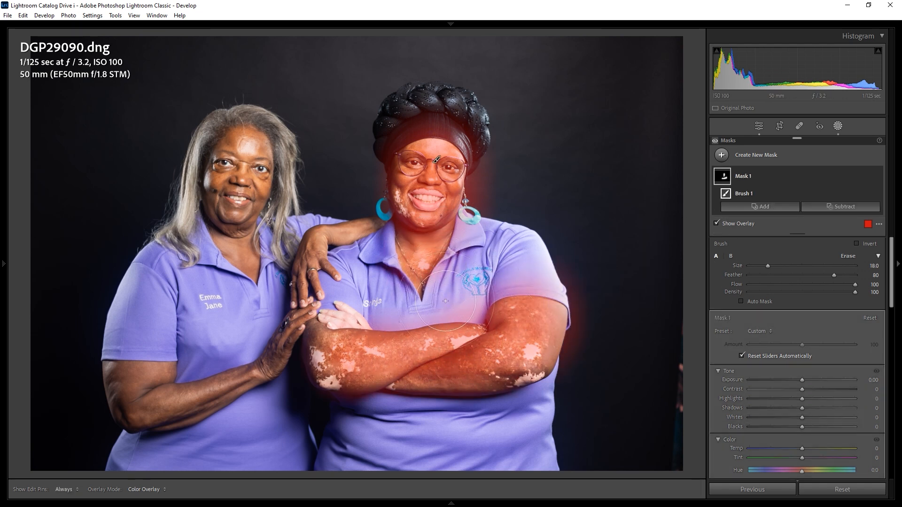
mouse_move(447, 248)
left_mouse_down()
mouse_move(523, 270)
mouse_move(470, 423)
mouse_move(514, 473)
left_mouse_up()
key("h")
left_click_drag(382, 319, 399, 310)
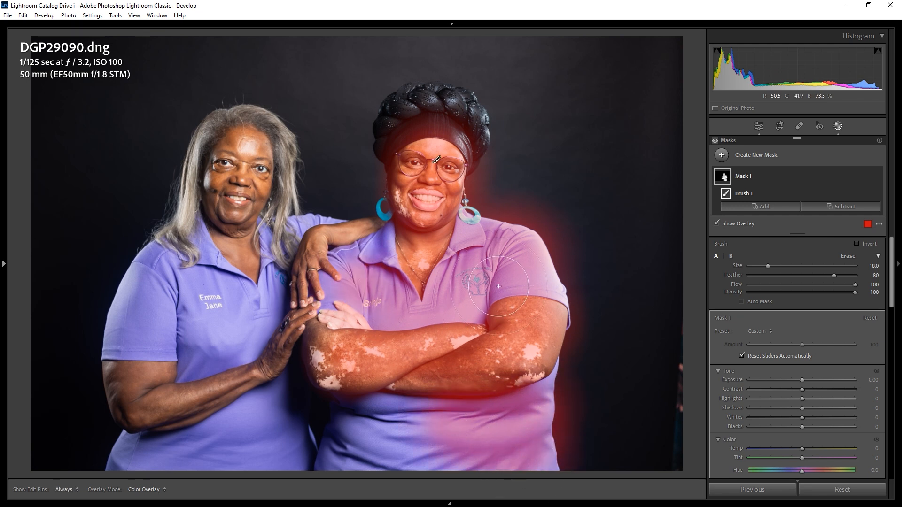
Step: Set the brush mask's Exposure to −0.43 and Whites to −15, and compare the photo with the mask off and on
key("o")
left_click_drag(802, 382, 797, 381)
scroll(487, 161, "down", 9)
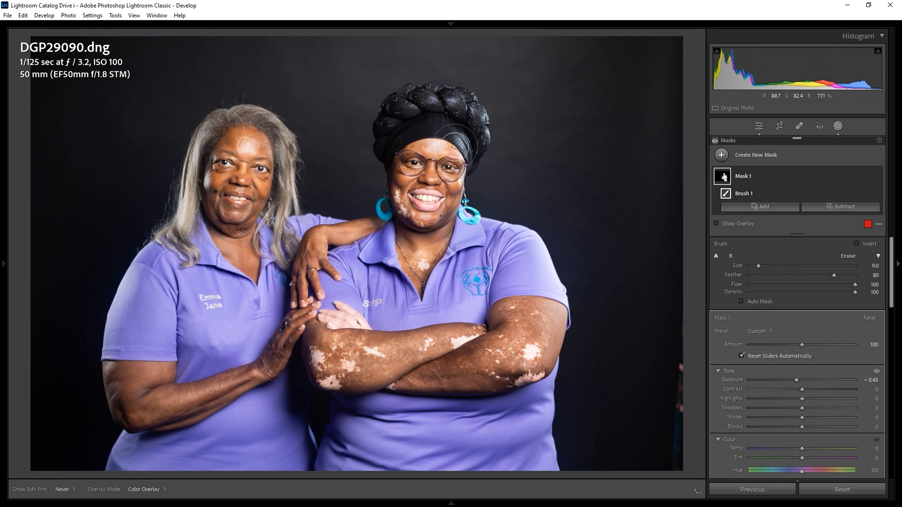
left_click_drag(802, 417, 793, 416)
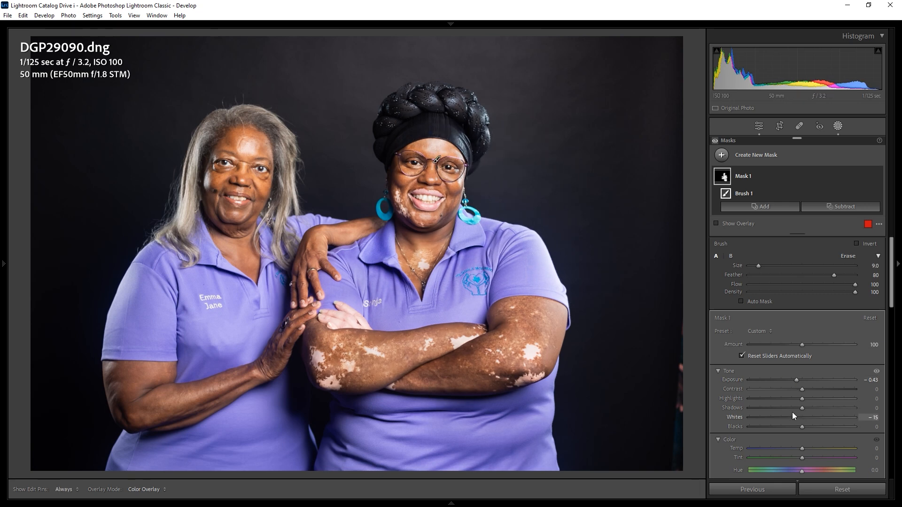
left_click(714, 140)
left_click(714, 140)
left_click(715, 140)
left_click(714, 141)
left_click(714, 140)
left_click(715, 141)
Step: Return to the library grid, select DGP29137, DGP29140 and DGP29144, and show them in Survey view
key("r")
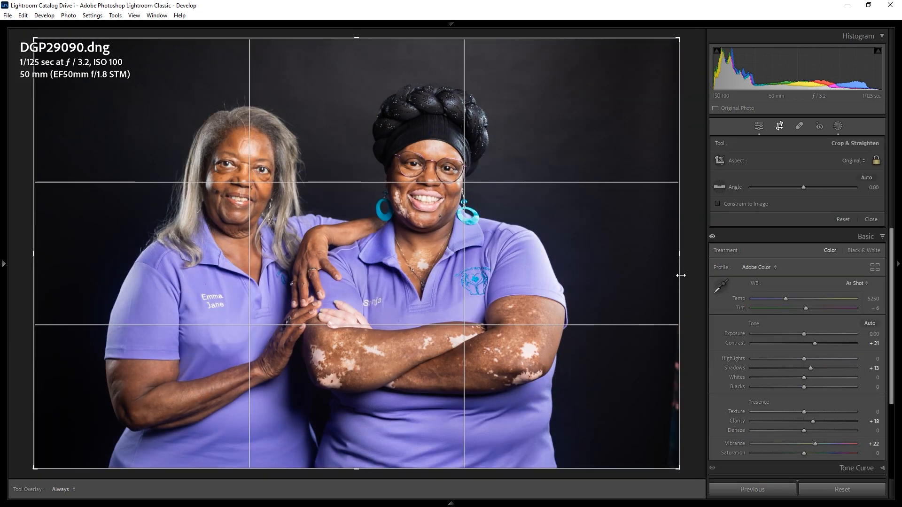
key("g")
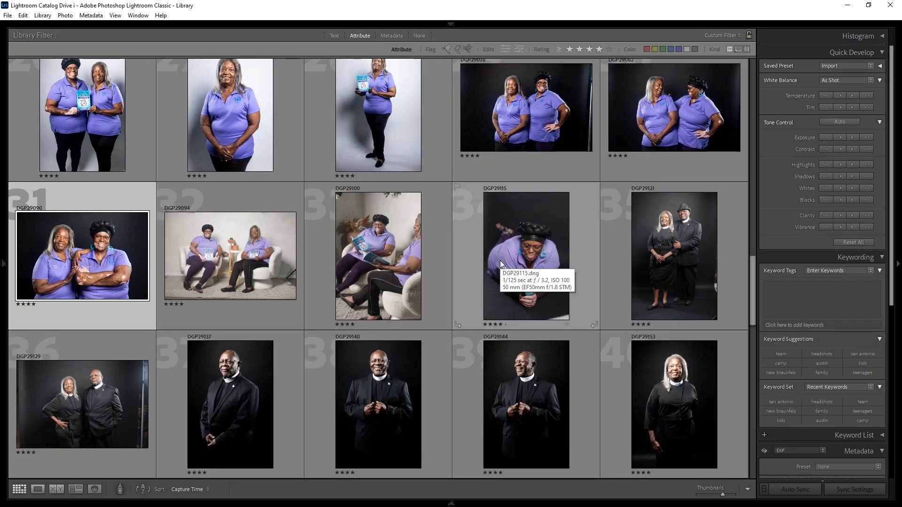
scroll(286, 258, "down", 3)
left_click(241, 224)
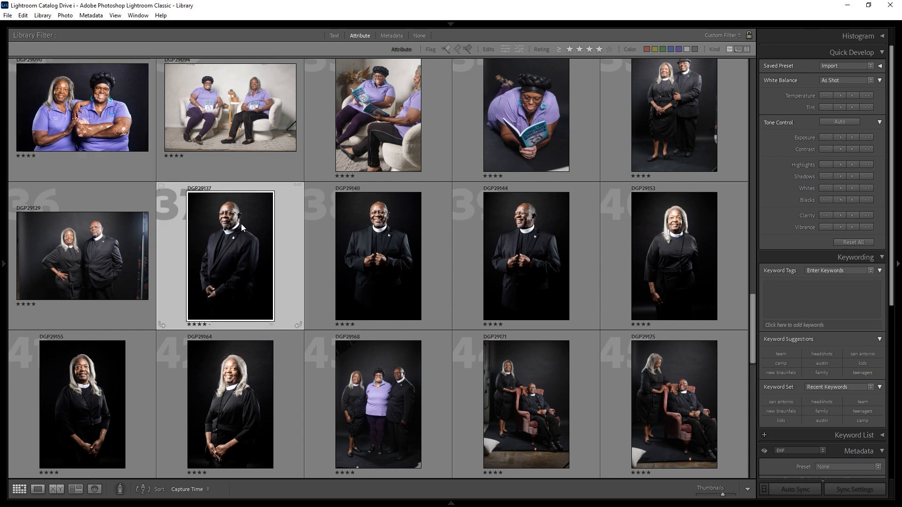
left_click(379, 225, "ctrl")
left_click(507, 238, "ctrl")
key("n")
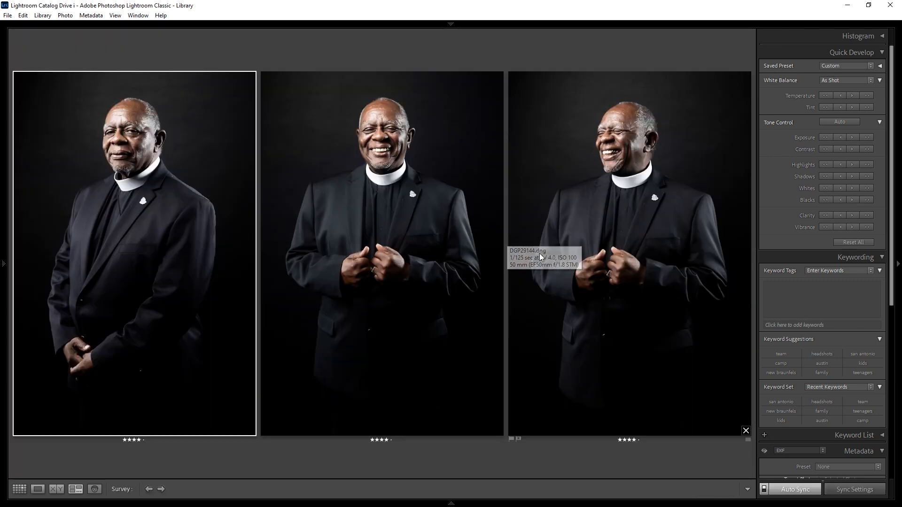
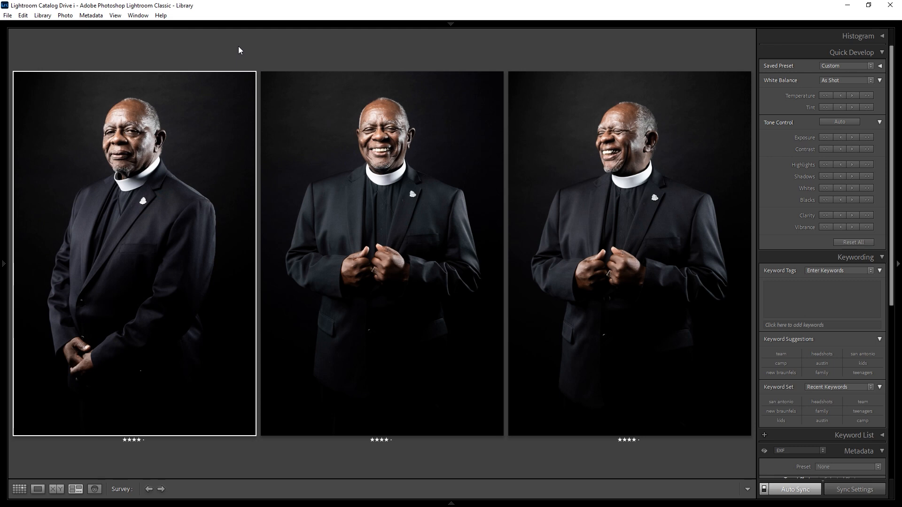
Step: Examine the face in DGP29140 up close, and open the photo in Develop with all three portraits still selected
double_click(350, 137)
left_click(380, 101)
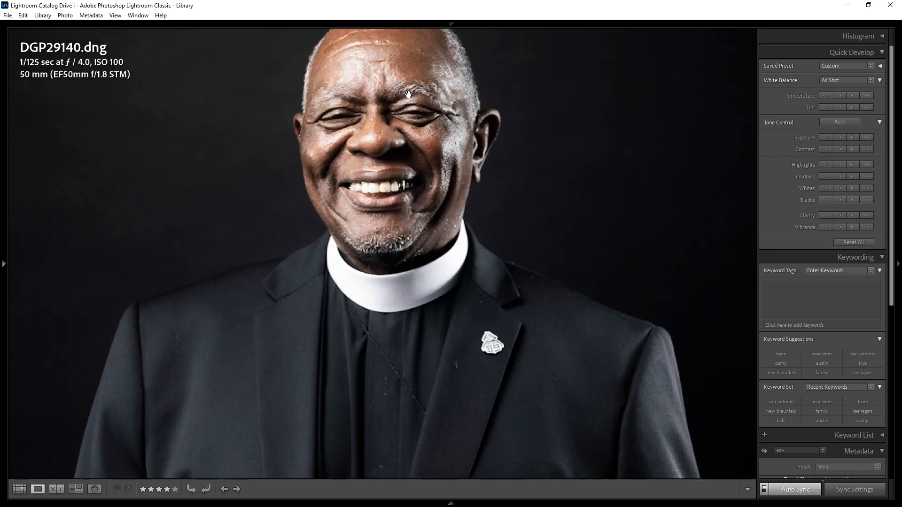
left_click(409, 130)
key("g")
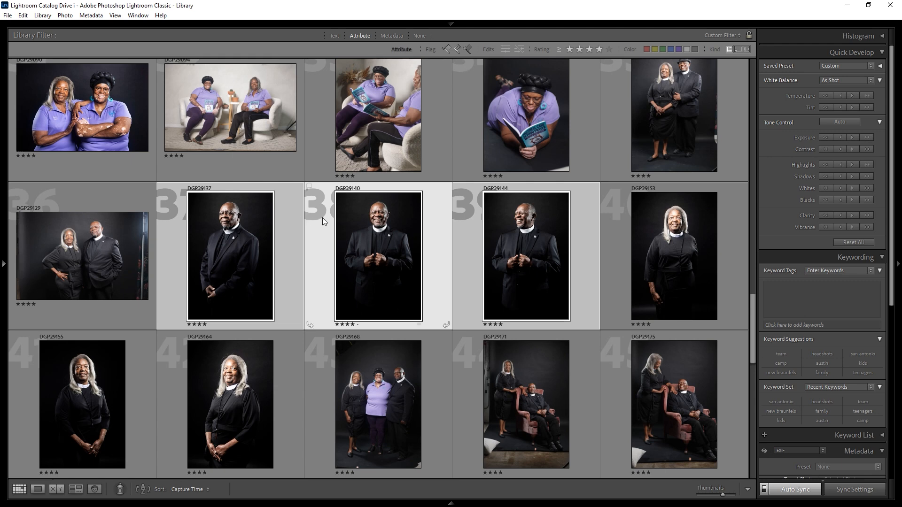
key("d")
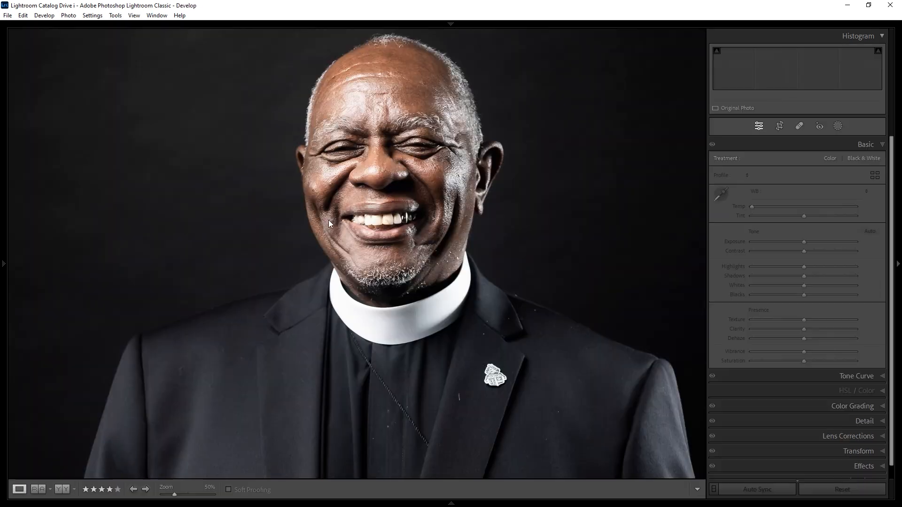
left_click_drag(314, 115, 260, 116)
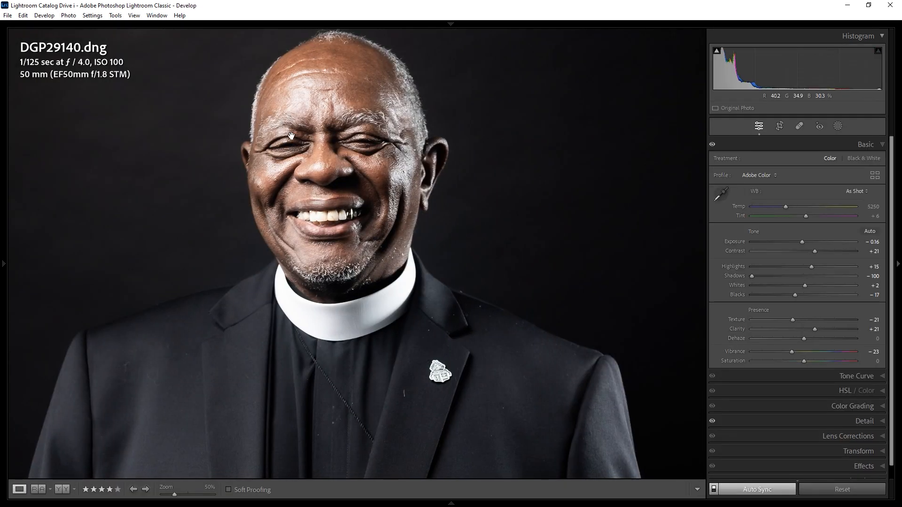
left_click(391, 173)
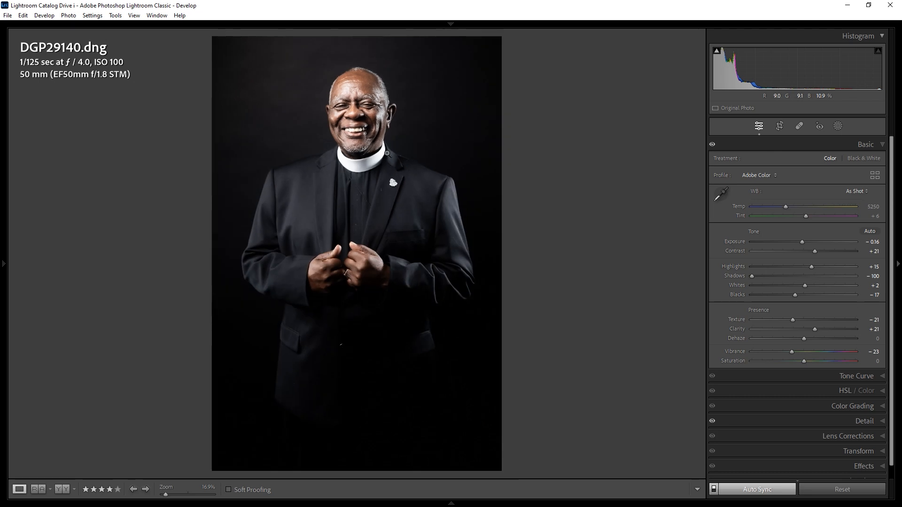
Step: Set Shadows to −71 across the three selected portraits with Auto Sync, and switch the Develop view to DGP29137
left_click(818, 276)
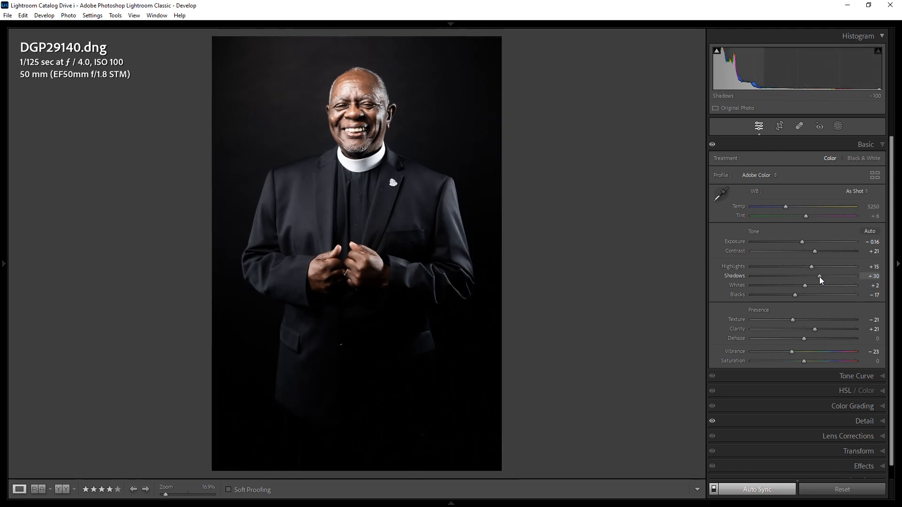
left_click(777, 277)
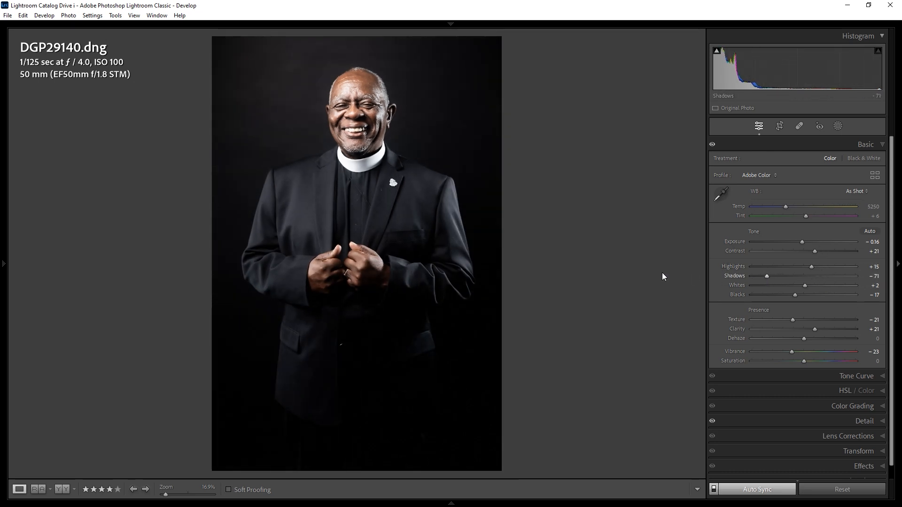
key("g")
key("d")
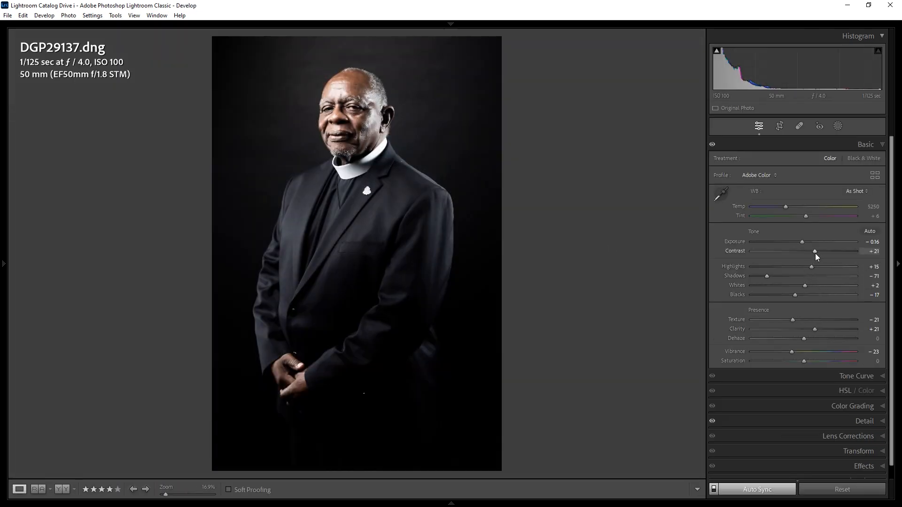
Step: Set Shadows −50, Highlights 0, Blacks −19, Clarity +23, Texture −26 and Vibrance −21 across the three selected portraits
left_click_drag(767, 276, 804, 269)
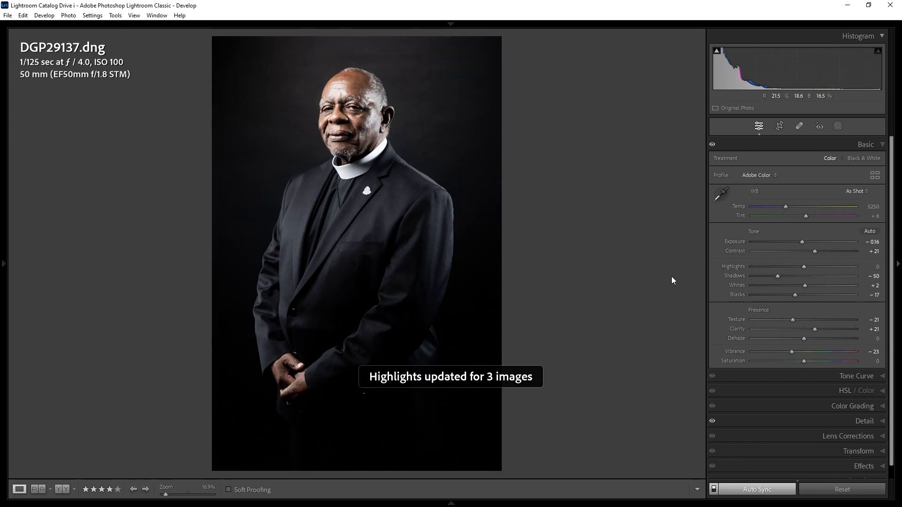
left_click_drag(796, 296, 794, 296)
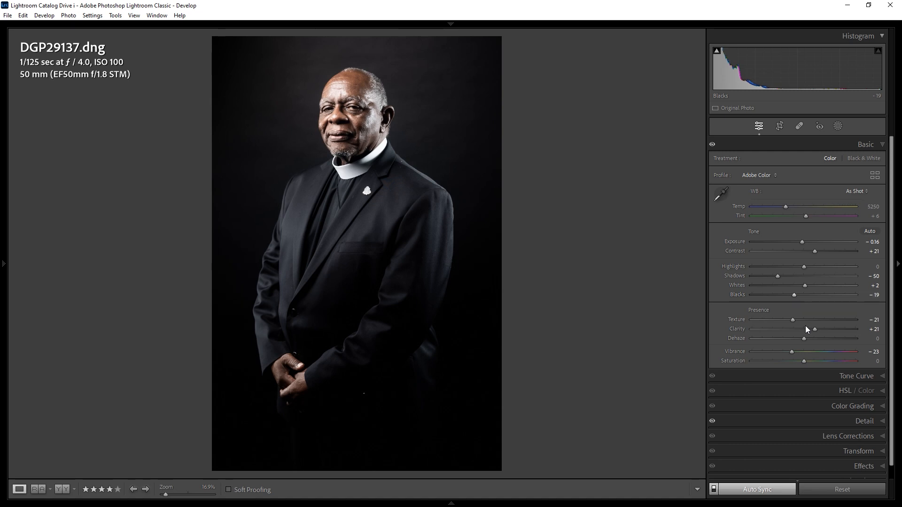
left_click_drag(814, 330, 791, 322)
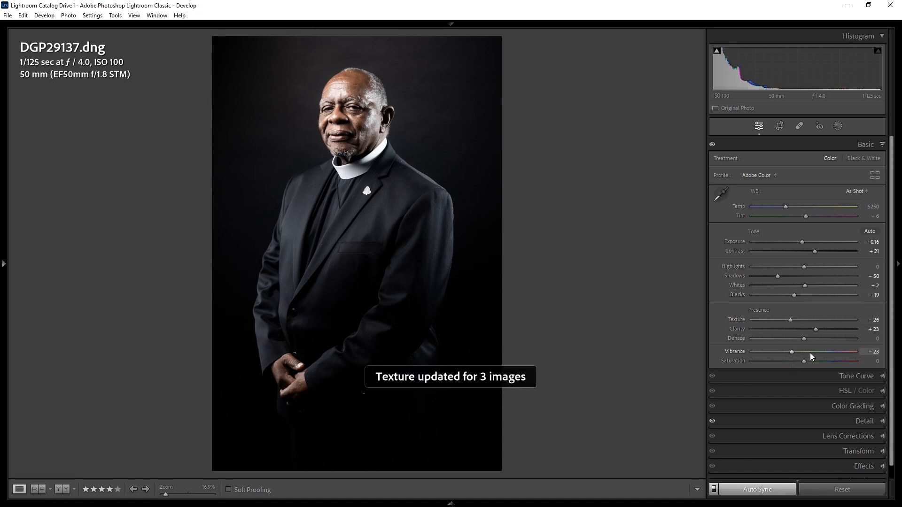
left_click_drag(811, 353, 793, 356)
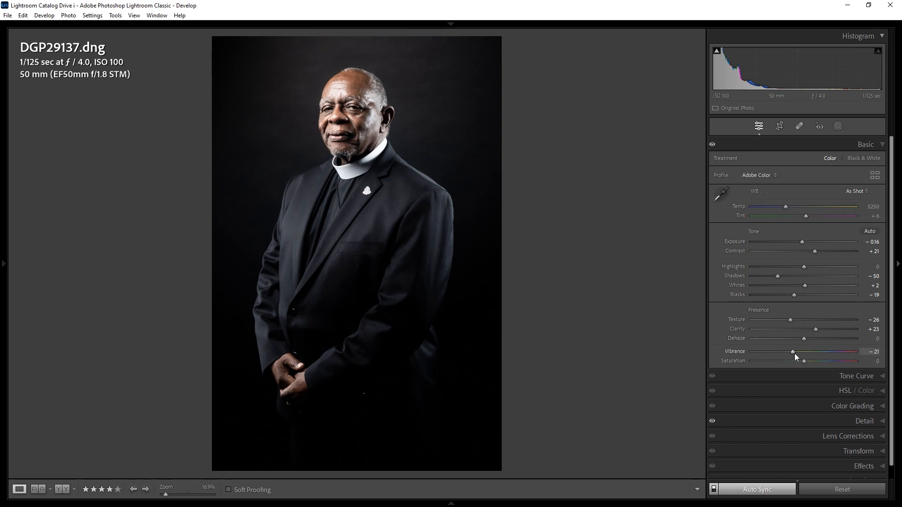
Step: Try a darker, grittier look on the three portraits with Clarity +85, Exposure −1.34 and Texture +35
left_click_drag(816, 329, 759, 320)
left_click_drag(802, 241, 790, 242)
left_click(813, 320)
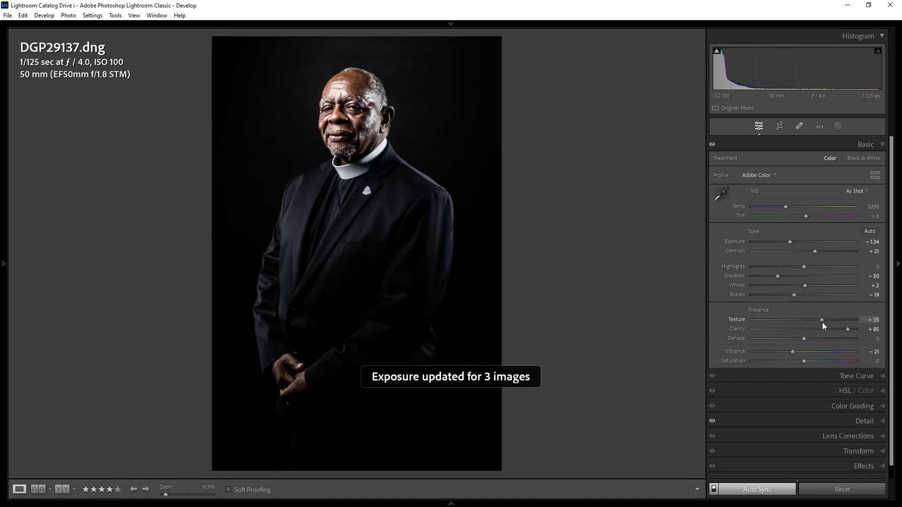
left_click_drag(823, 324, 797, 358)
Step: Undo the trial Clarity, Exposure and Texture changes, and set Vibrance to −18 across the three portraits
key("ctrl+z")
key("ctrl+z")
key("ctrl+z")
key("ctrl+z")
key("ctrl+z")
key("ctrl+z")
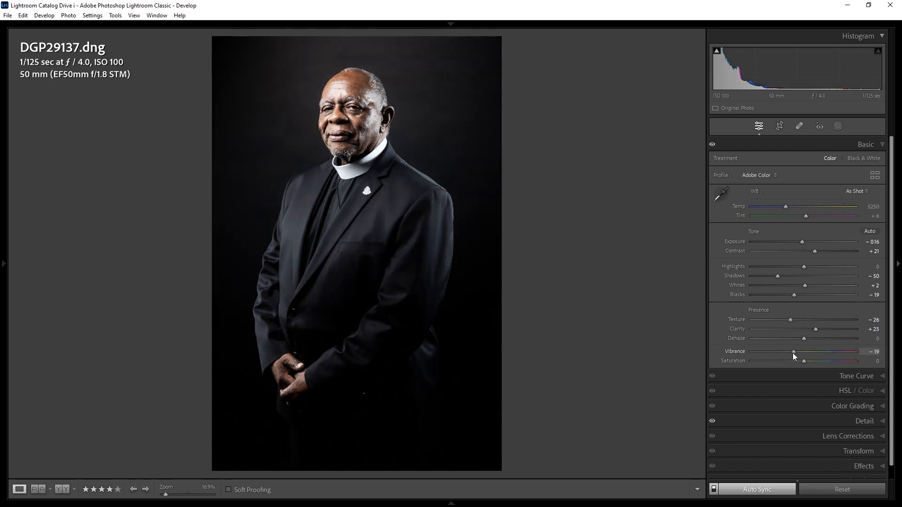
left_click_drag(793, 353, 795, 354)
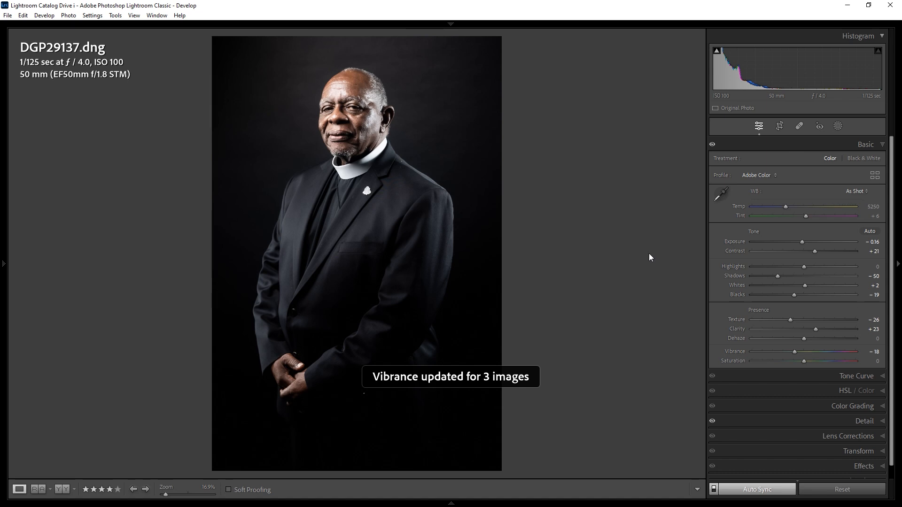
Step: Select portraits DGP29153 through DGP29164, open them in Develop, and set Exposure −0.79 and Highlights +8 with Auto Sync
key("g")
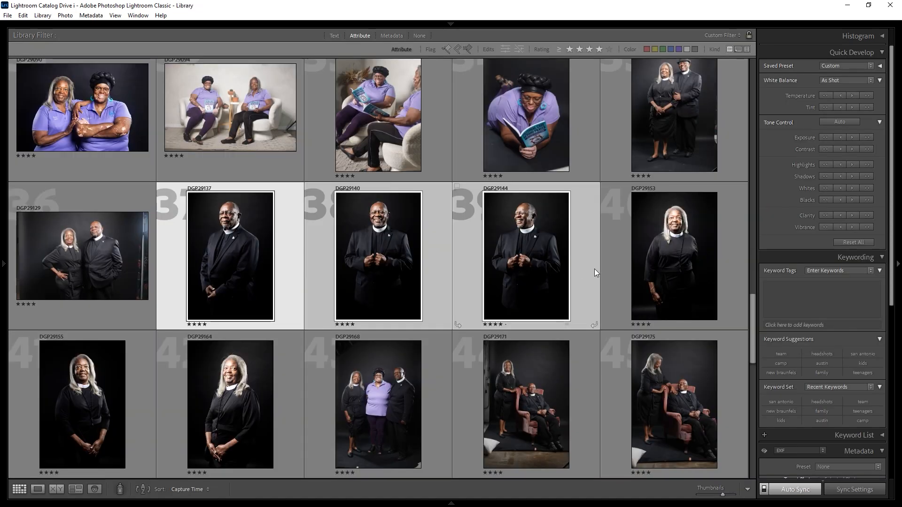
left_click(644, 266)
left_click(260, 376, "shift")
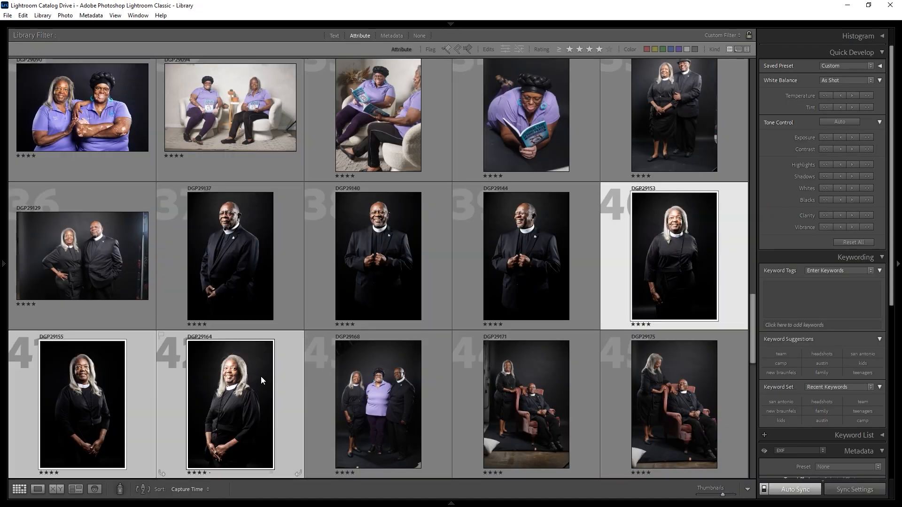
key("d")
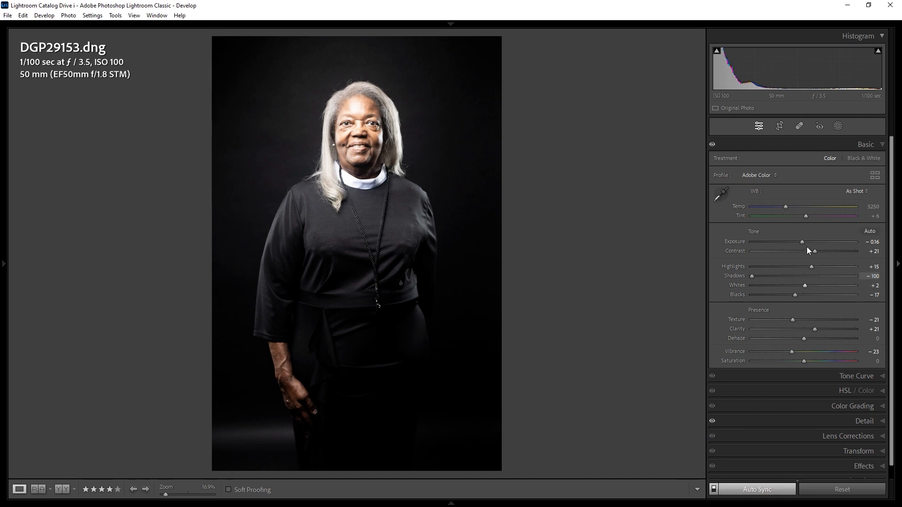
mouse_move(802, 242)
left_mouse_down()
mouse_move(807, 266)
mouse_move(789, 244)
left_mouse_up()
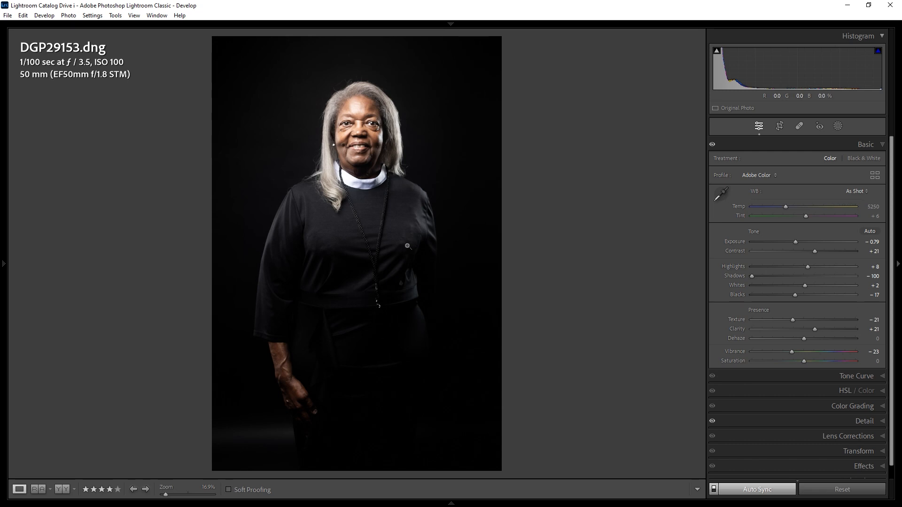
Step: Turn off Auto Sync and adjust only DGP29155, raising its Exposure to about −0.57 and lifting its Shadows
key("g")
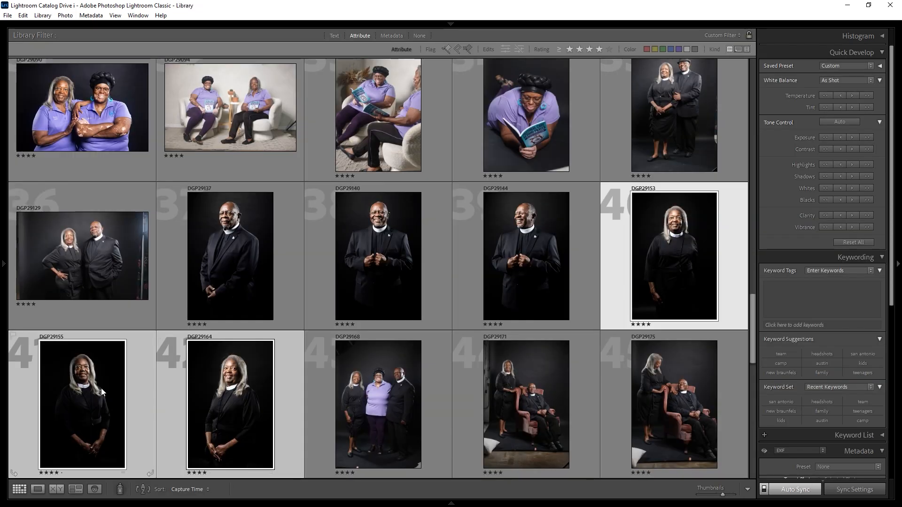
key("d")
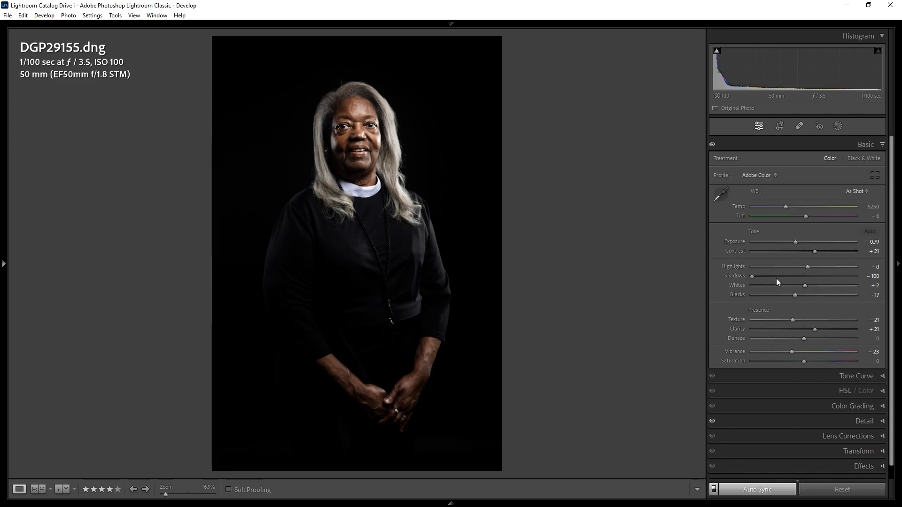
left_click(714, 489)
left_click_drag(795, 242, 801, 244)
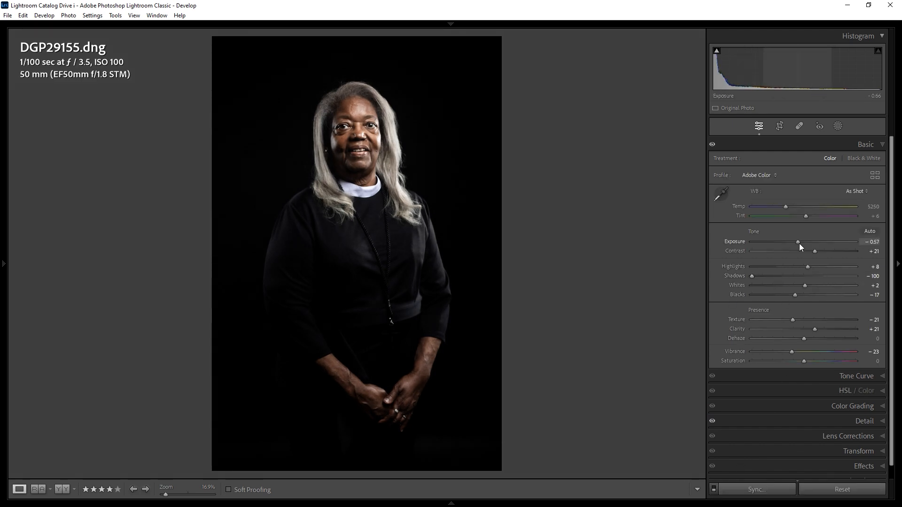
left_click_drag(807, 276, 777, 277)
Step: Open the three-person portrait DGP29168 in Develop and set Highlights −40, Shadows +49, Texture −21 and Clarity +33
key("g")
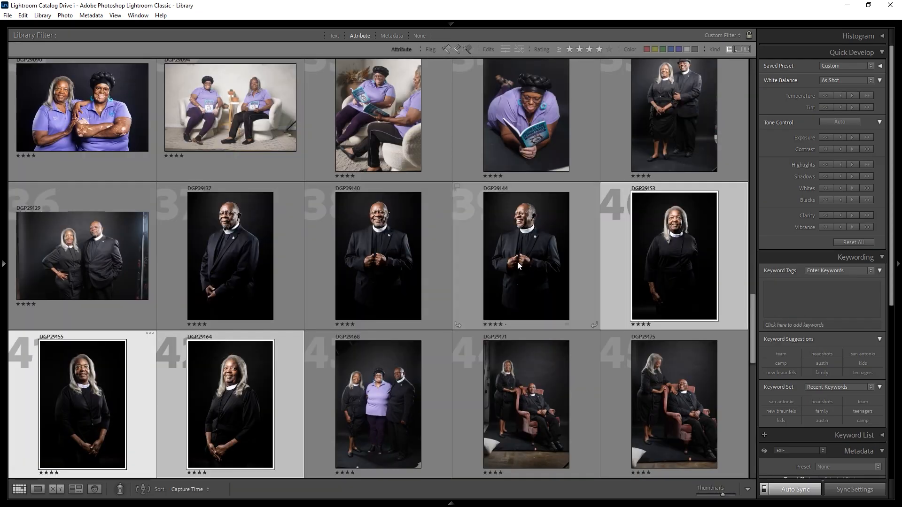
left_click(424, 359)
key("d")
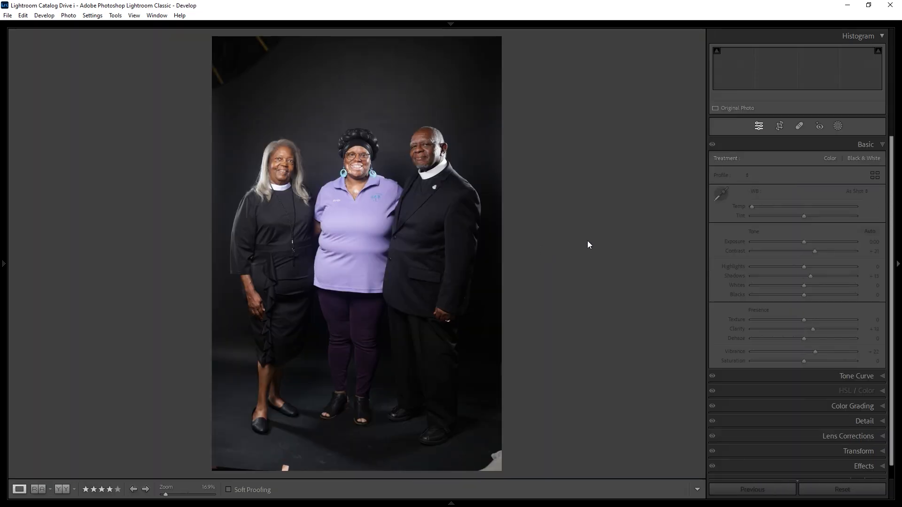
key("ctrl+alt+v")
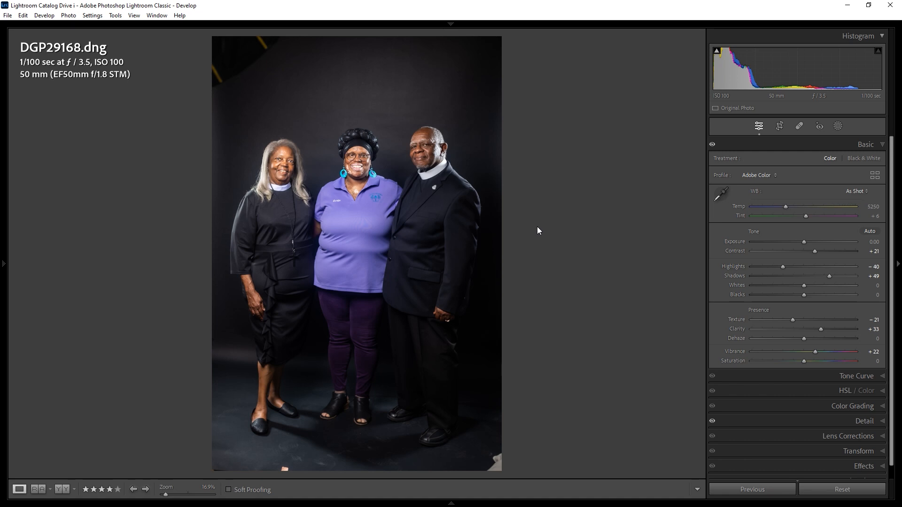
Step: Straighten the three-person portrait DGP29168 to an angle of −0.91 and apply the tighter crop
key("r")
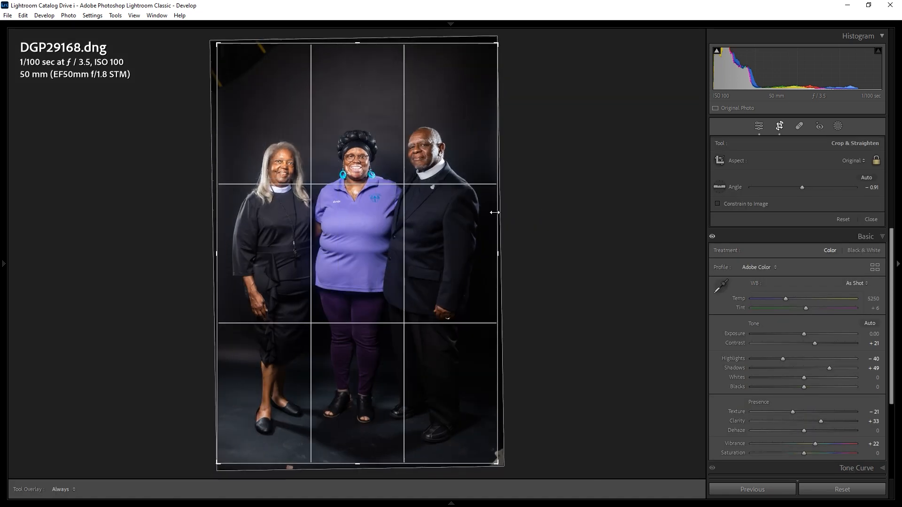
left_click_drag(455, 215, 496, 200)
key("Return")
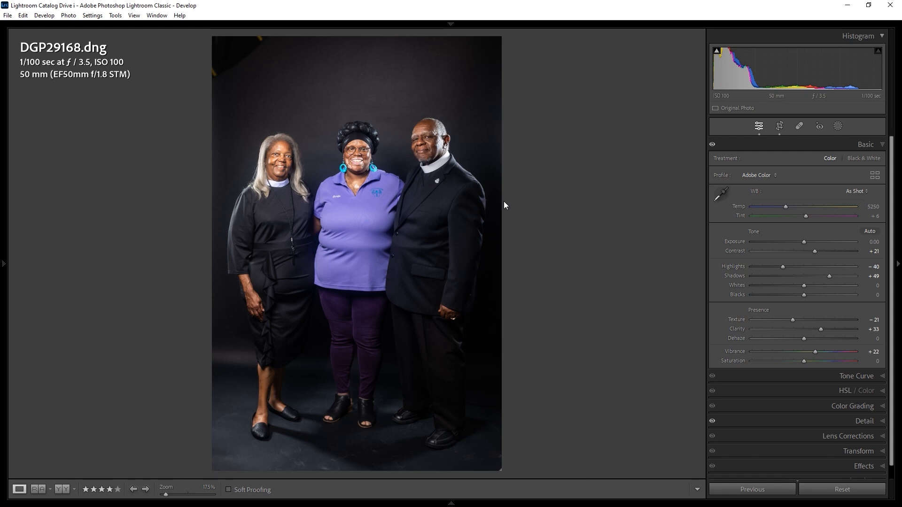
Step: Select the armchair portraits DGP29171 and DGP29175, open them in Develop, and straighten DGP29171 to an angle of −0.73
key("g")
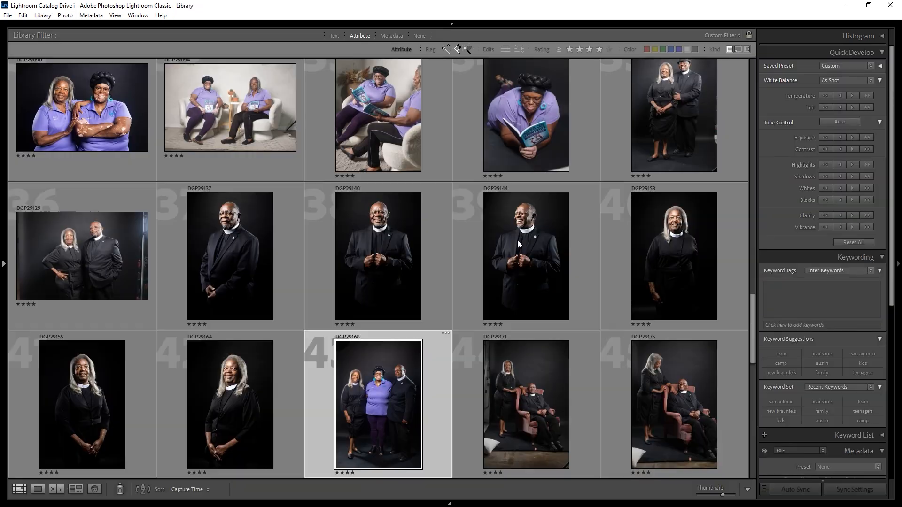
left_click(533, 365)
scroll(557, 329, "down", 2)
scroll(558, 334, "up", 2)
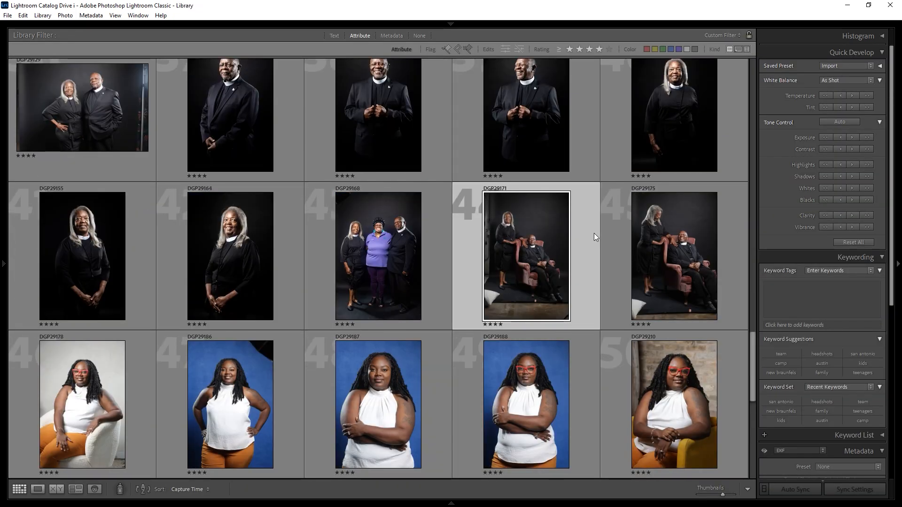
left_click(668, 258, "ctrl")
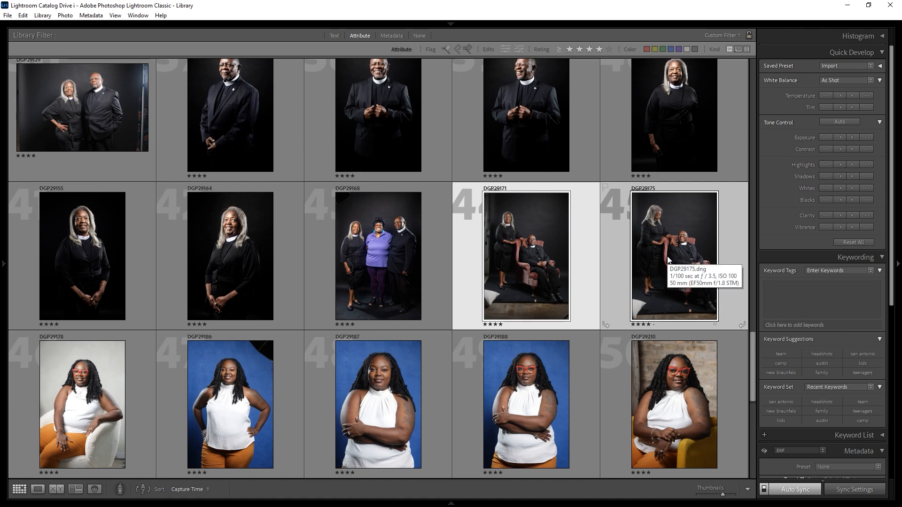
key("d")
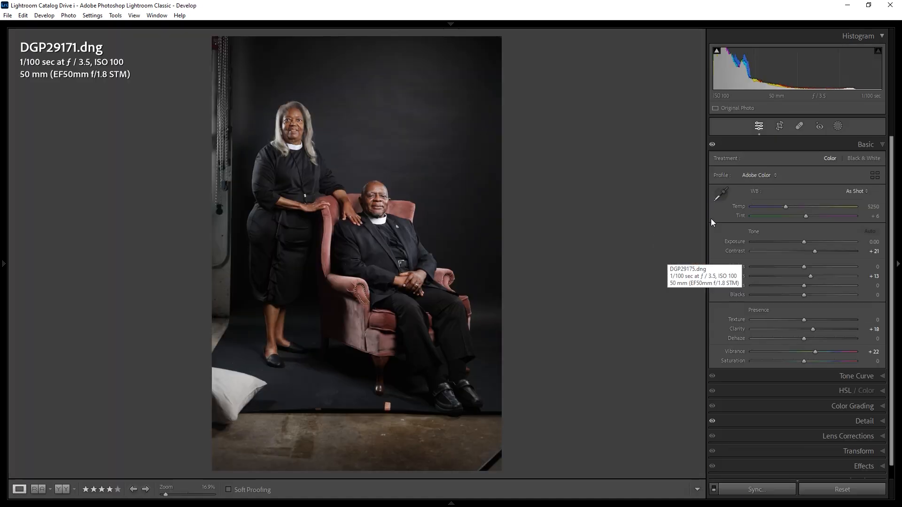
key("r")
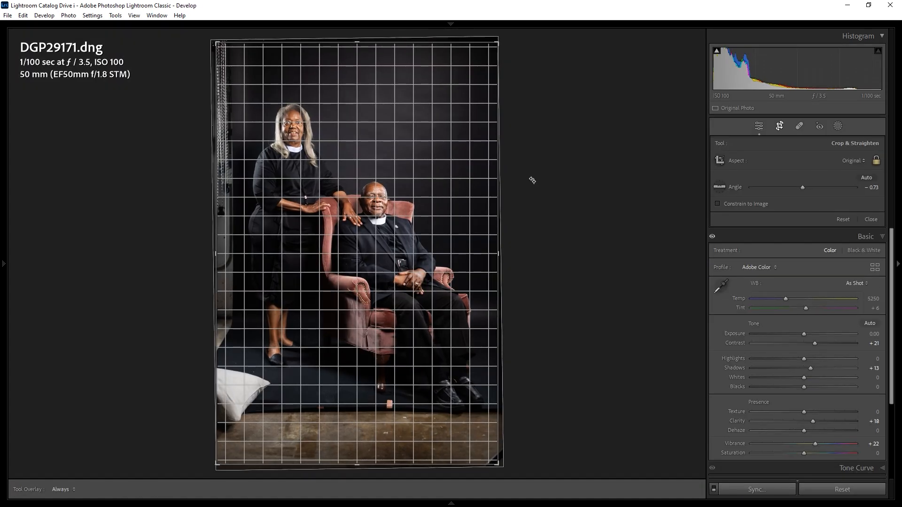
key("r")
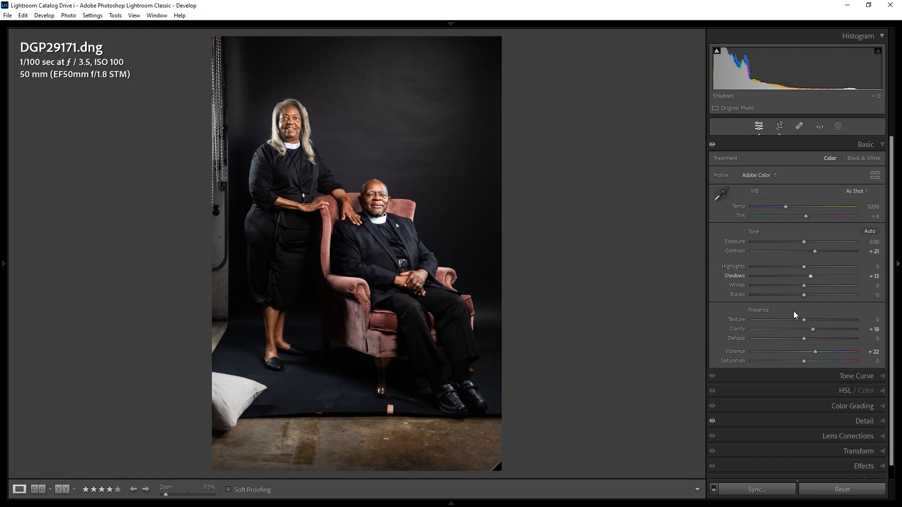
Step: Set DGP29171's Temp 5167, Contrast +23, Highlights −27, Shadows −35, Whites +13, Blacks −4, Texture −31, Clarity +24 and Vibrance −16
left_click(799, 353)
left_click_drag(815, 328, 787, 320)
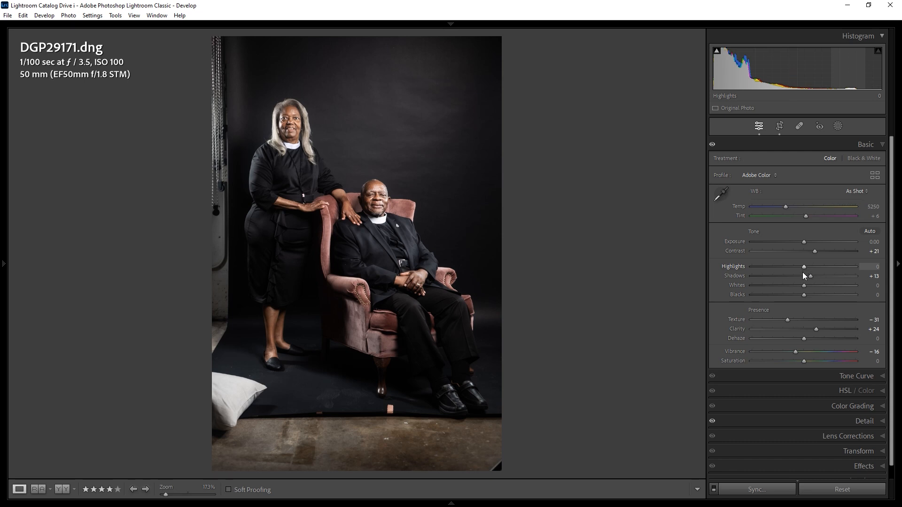
left_click_drag(810, 276, 802, 296)
left_click(771, 279)
left_click(791, 295)
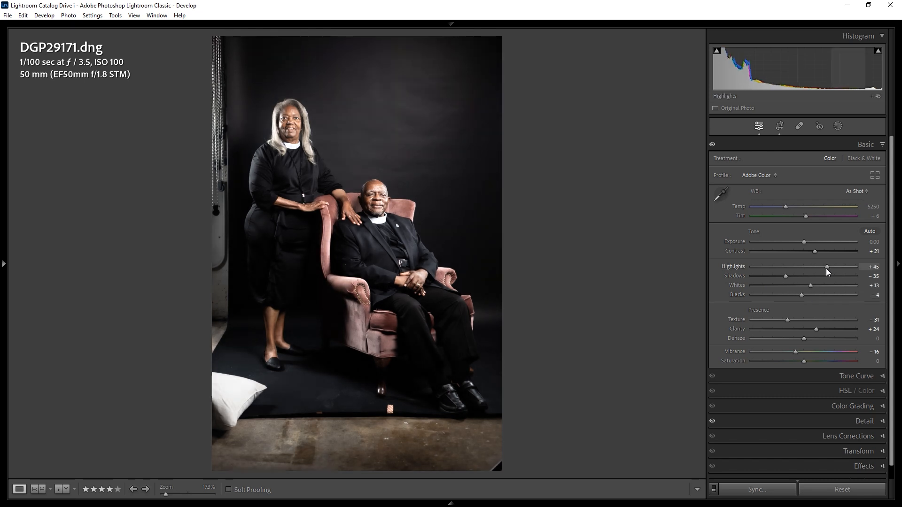
left_click_drag(826, 268, 815, 249)
left_click_drag(786, 207, 785, 210)
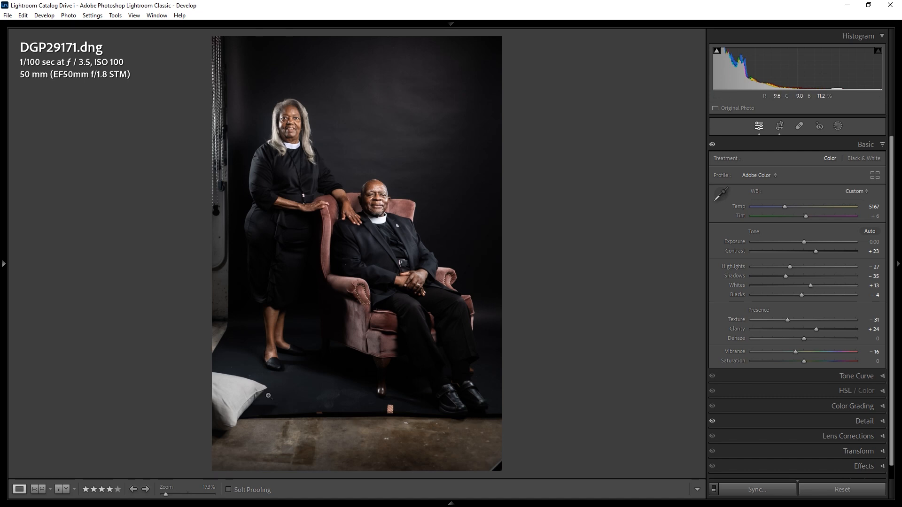
Step: Synchronize DGP29171's develop settings to DGP29175, leaving crop and masking out, and compare both portraits in Survey view
left_click(725, 490)
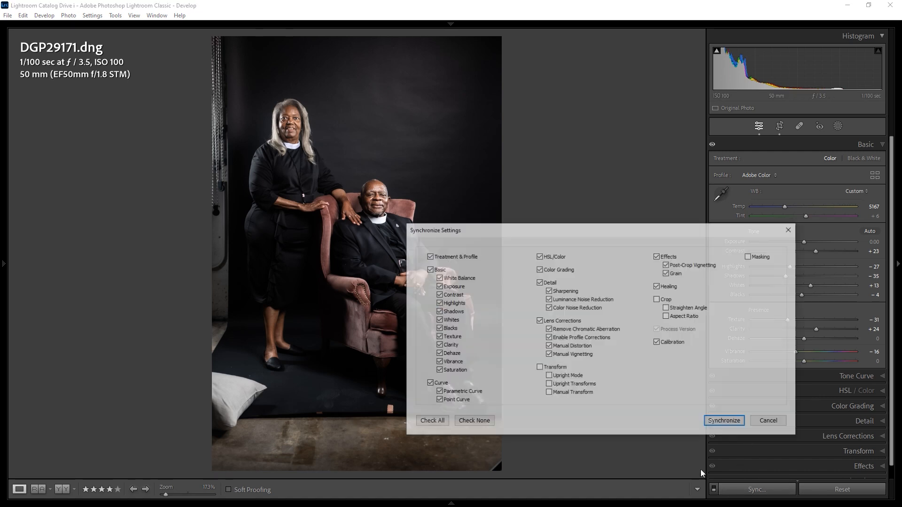
key("Return")
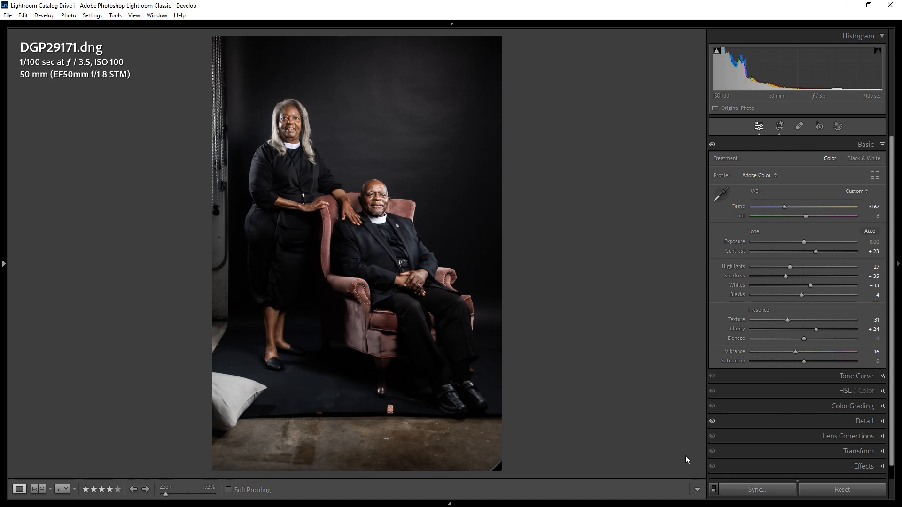
key("n")
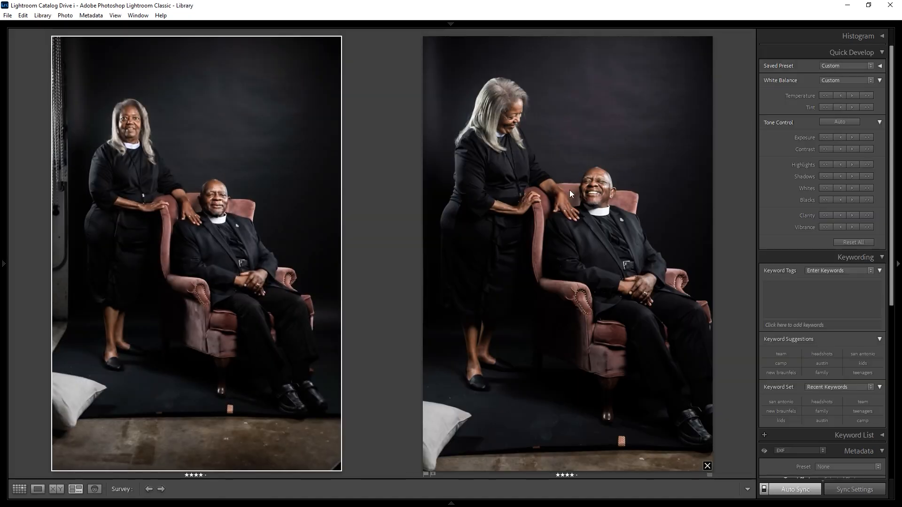
key("g")
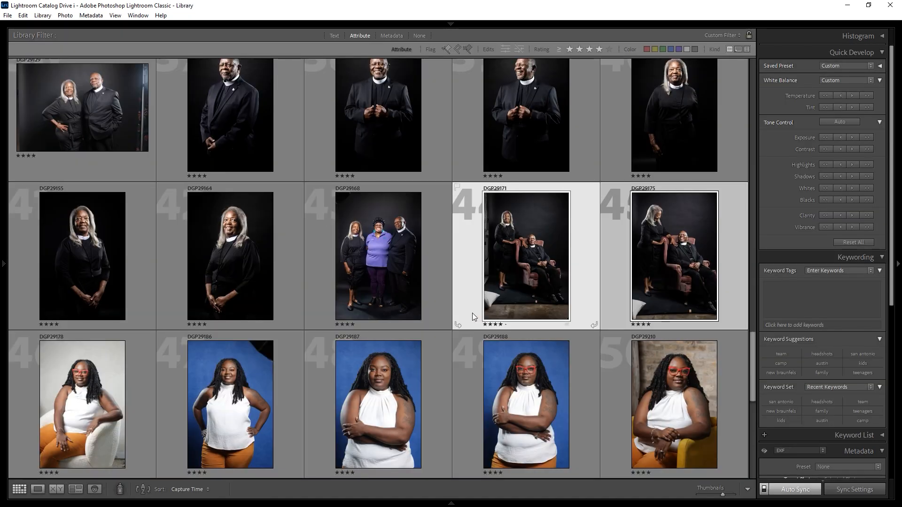
left_click(92, 383)
scroll(147, 369, "down", 2)
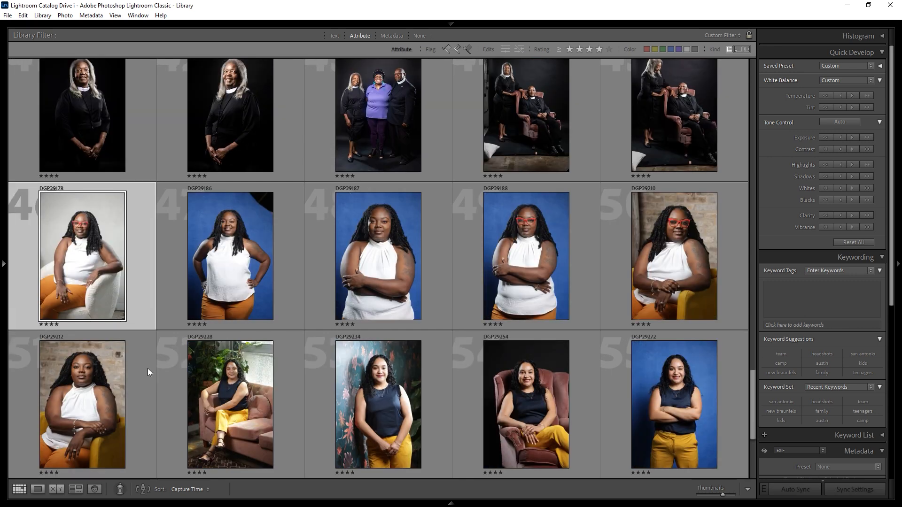
left_click(99, 367, "shift")
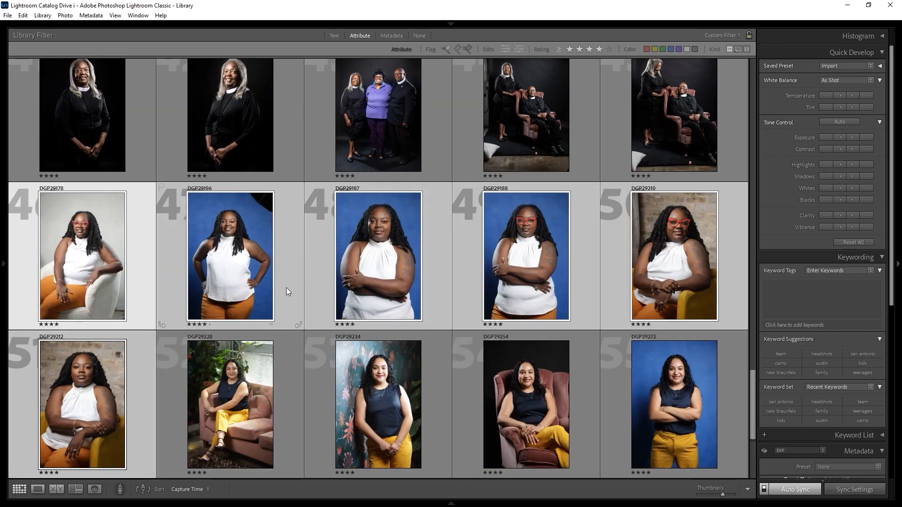
key("d")
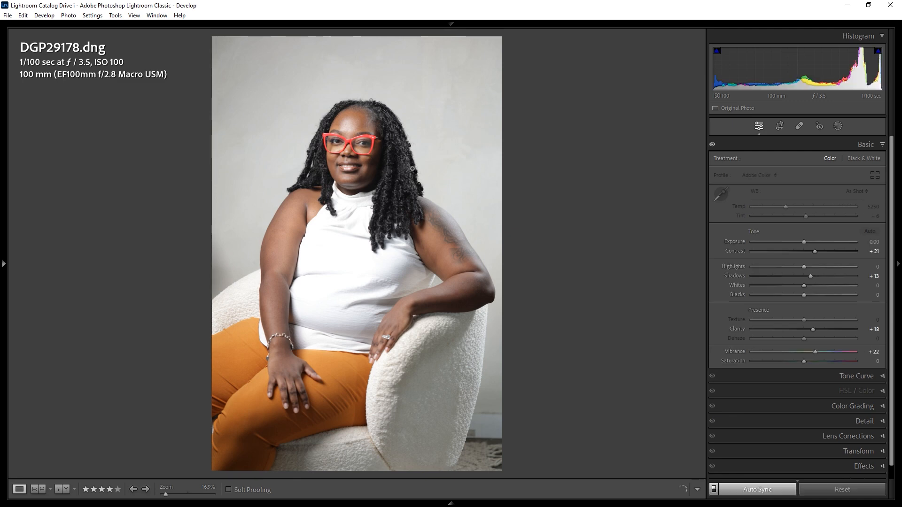
key("Right")
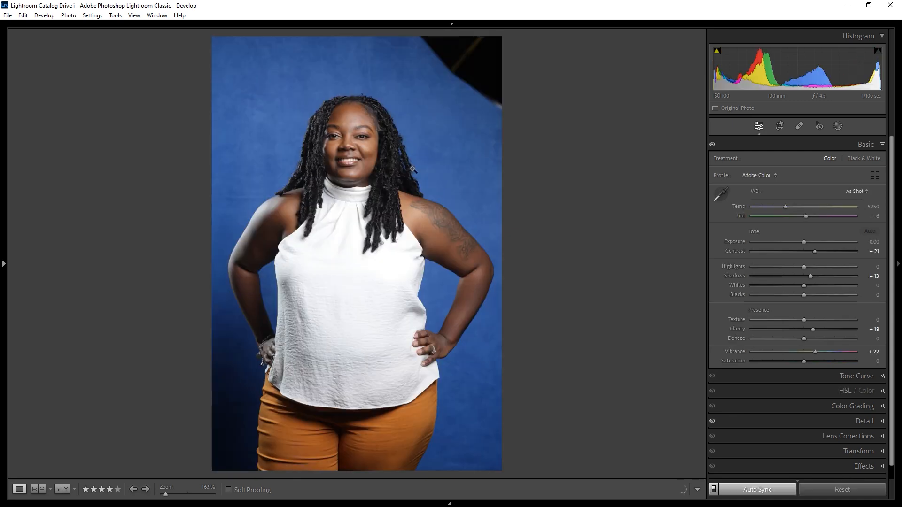
key("g")
left_click(532, 345)
Step: Select the blue-backdrop portraits DGP29186 through DGP29188, open them in Develop, and set Shadows +51 and Blacks −17 with Auto Sync
left_click(265, 261)
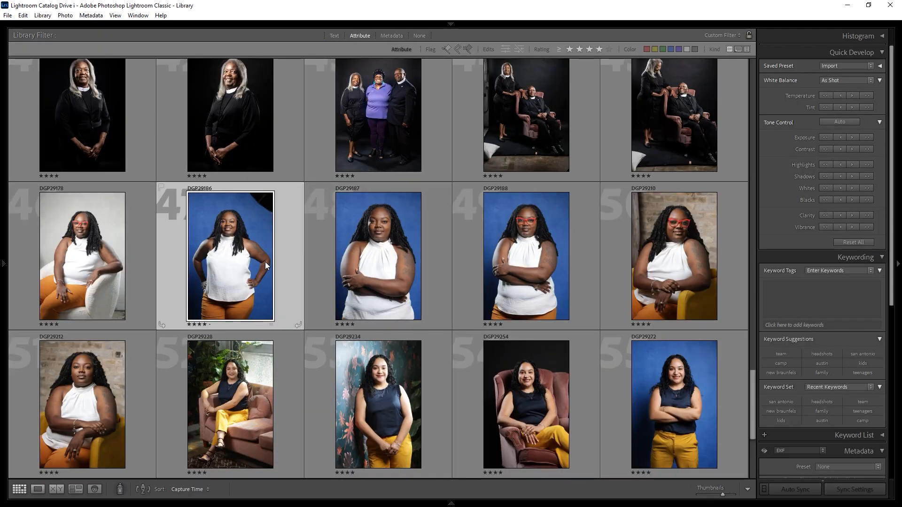
left_click(538, 265, "shift")
key("d")
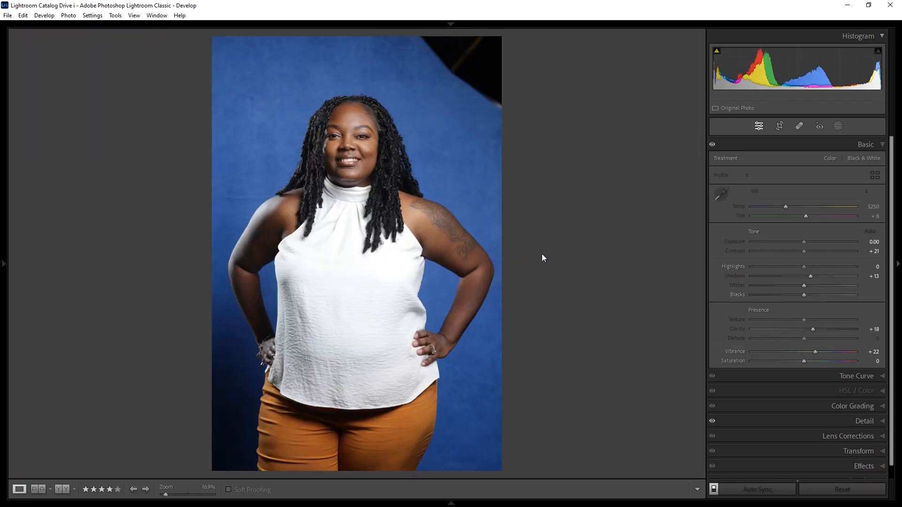
left_click_drag(811, 276, 831, 278)
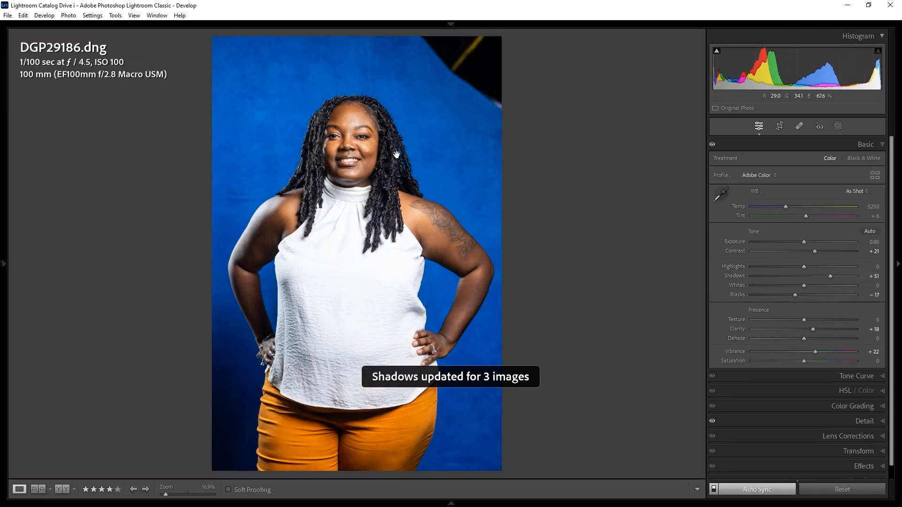
Step: Check the face in DGP29186 up close and set Shadows +32 and Highlights −43 across the three selected portraits
left_click(369, 136)
left_click_drag(369, 136, 436, 200)
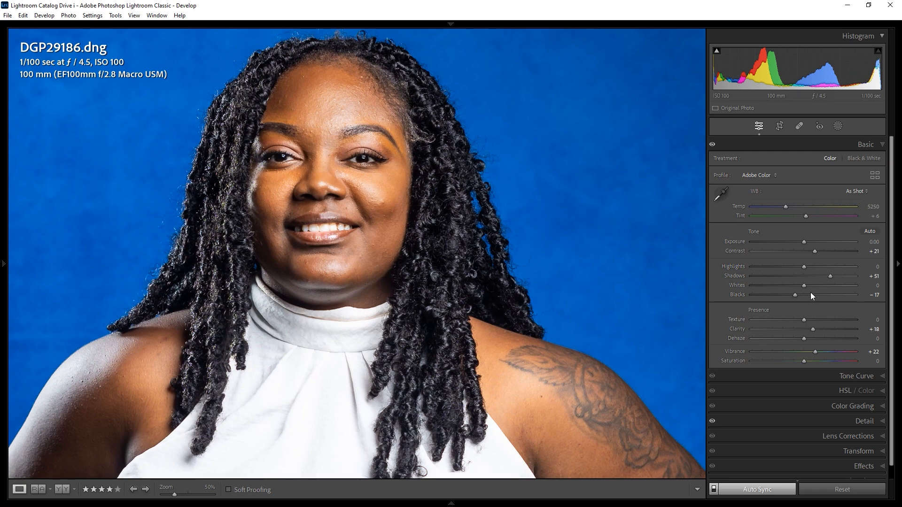
left_click_drag(802, 276, 781, 269)
key("z")
Step: Set Clarity +28 and Texture −20 across the three blue-backdrop portraits
left_click(818, 329)
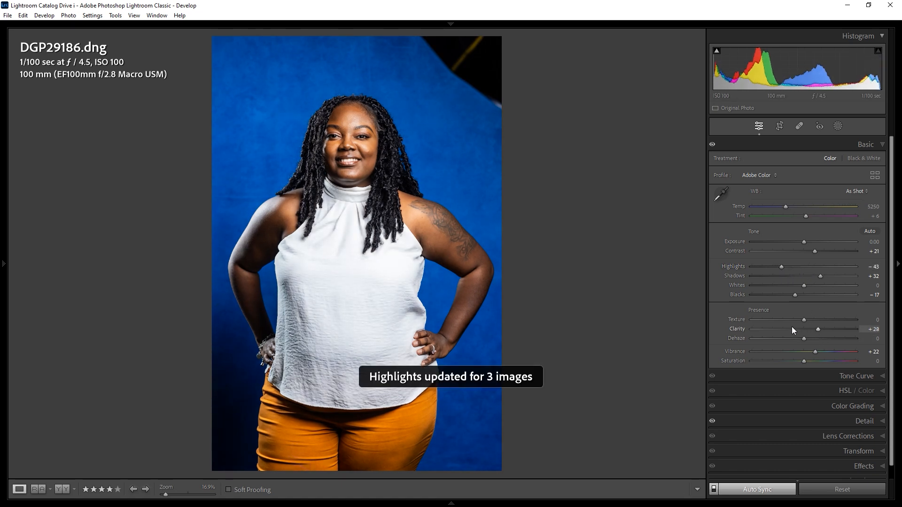
left_click(790, 321)
mouse_move(791, 321)
left_mouse_down()
mouse_move(811, 320)
mouse_move(794, 320)
left_mouse_up()
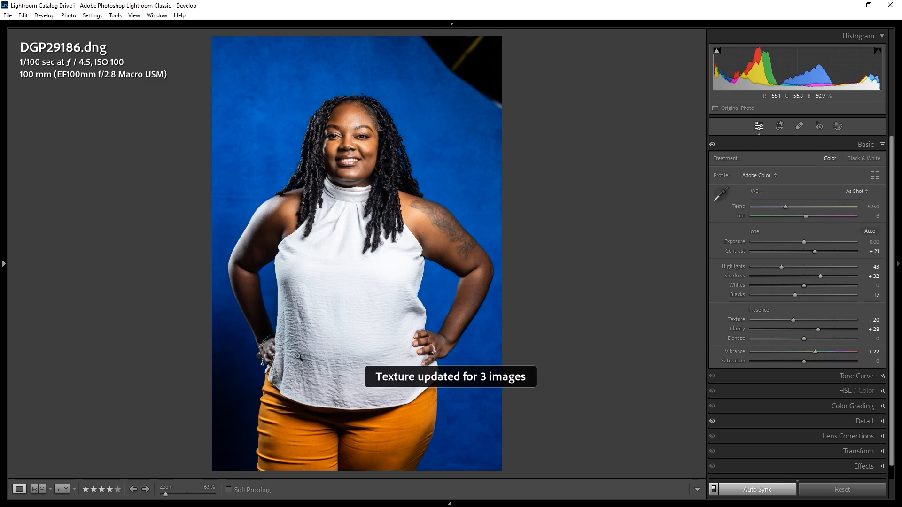
Step: Check the blouse and face in DGP29186 up close, and set HSL Blue saturation −44 and Blue luminance −27 across the three portraits
left_click(299, 353)
scroll(440, 286, "up", 10)
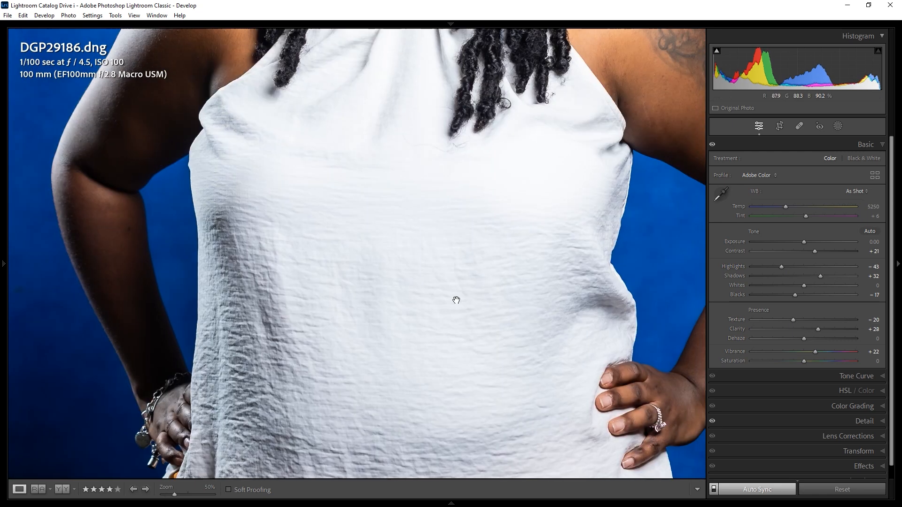
scroll(425, 214, "up", 5)
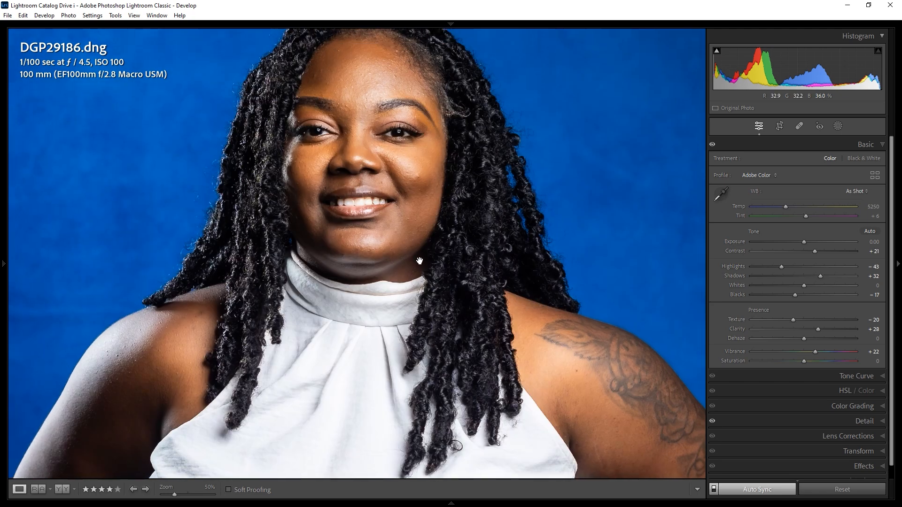
left_click(417, 202)
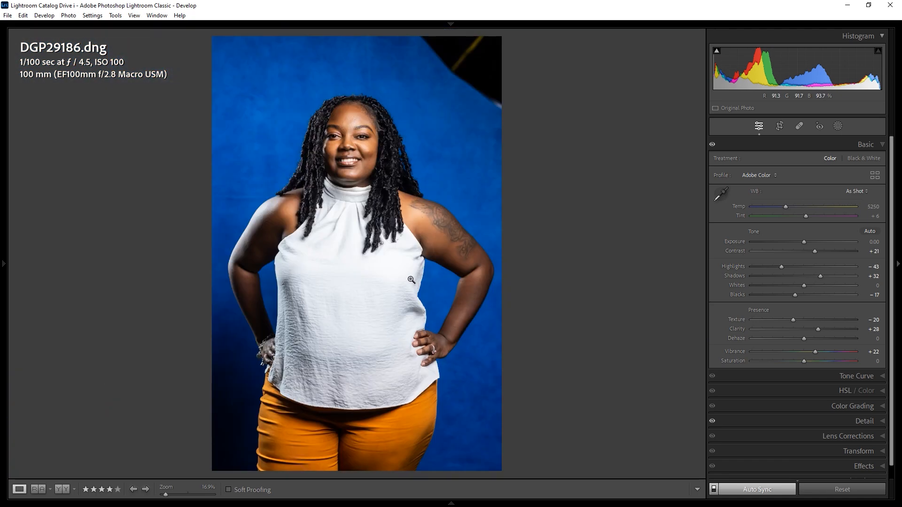
key("ctrl+3")
left_click(769, 189)
left_click_drag(828, 262, 790, 261)
left_click(822, 187)
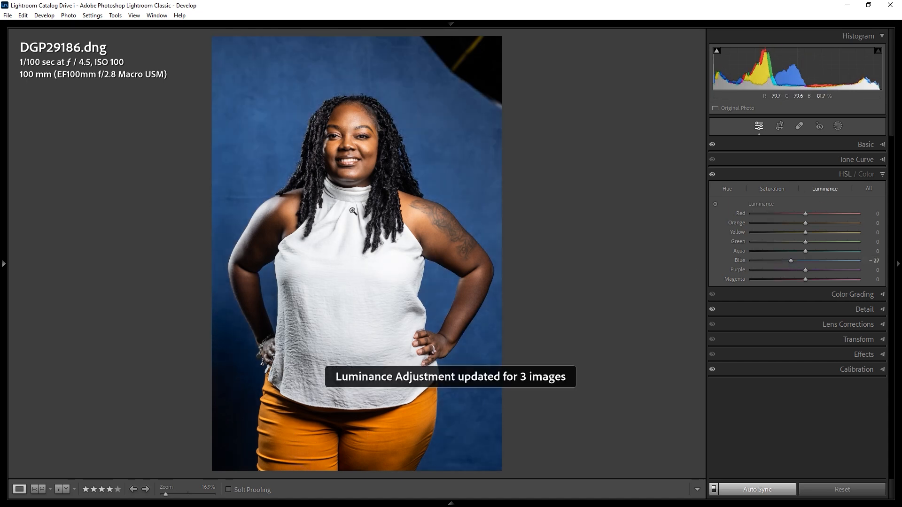
Step: Set HSL luminance to Red +4 and Orange +7 and Orange saturation to −9, and compare the three portraits in Survey view
mouse_move(805, 214)
left_mouse_down()
mouse_move(861, 215)
mouse_move(742, 212)
mouse_move(863, 214)
mouse_move(785, 214)
mouse_move(808, 214)
left_mouse_up()
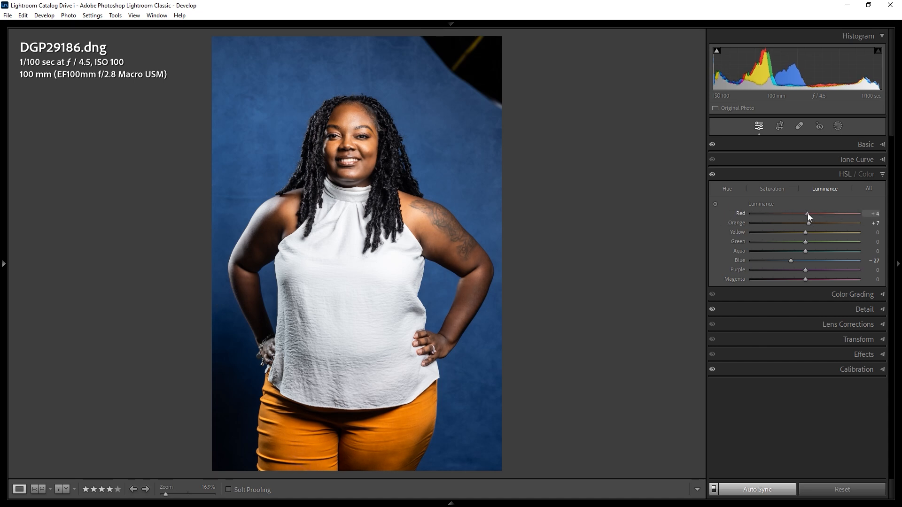
left_click(726, 188)
left_click(767, 188)
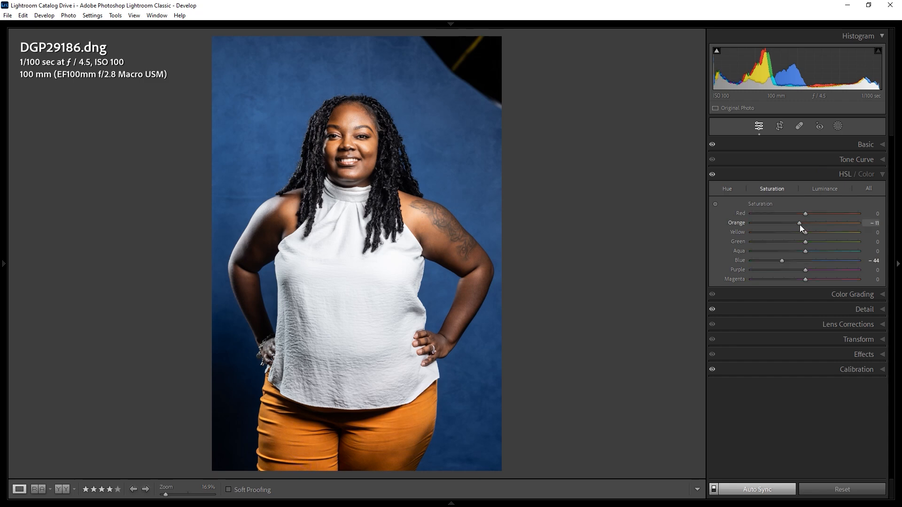
key("n")
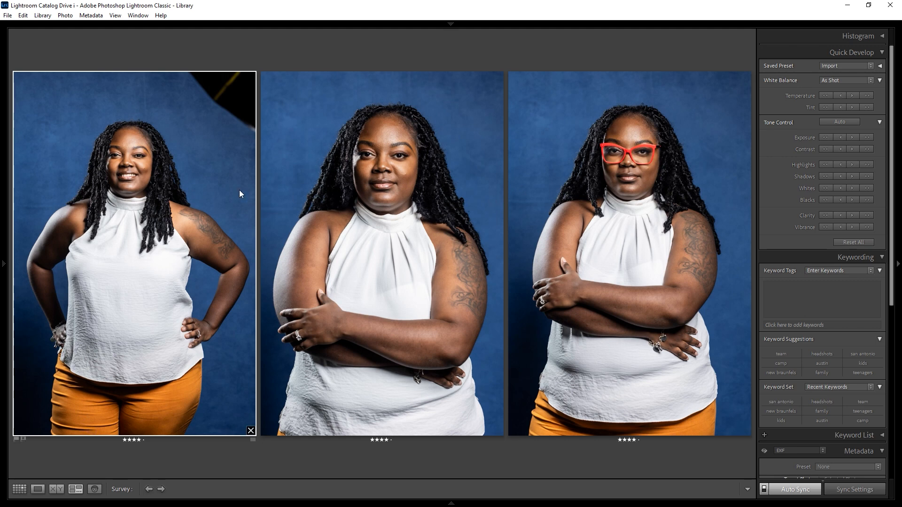
Step: With Auto Sync off, crop DGP29186 slightly tighter at the original aspect ratio, trimming the dark corner beside the backdrop
key("r")
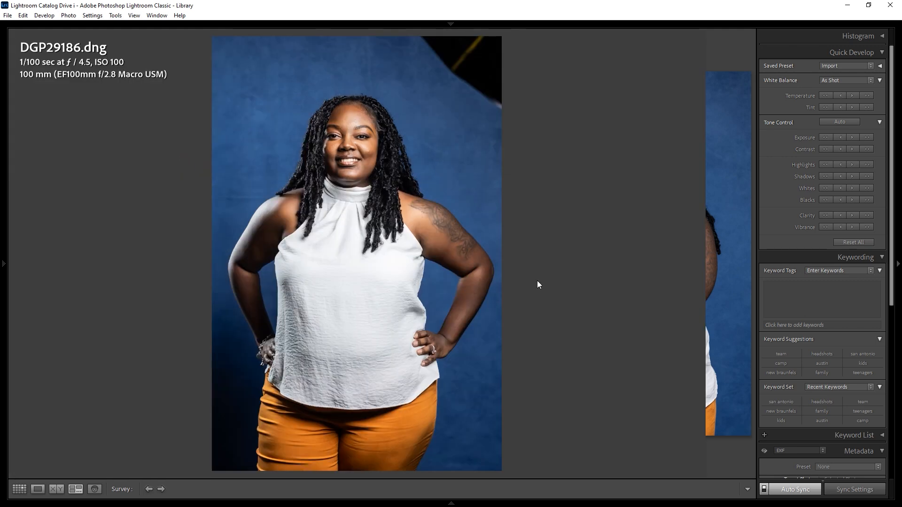
left_click(715, 490)
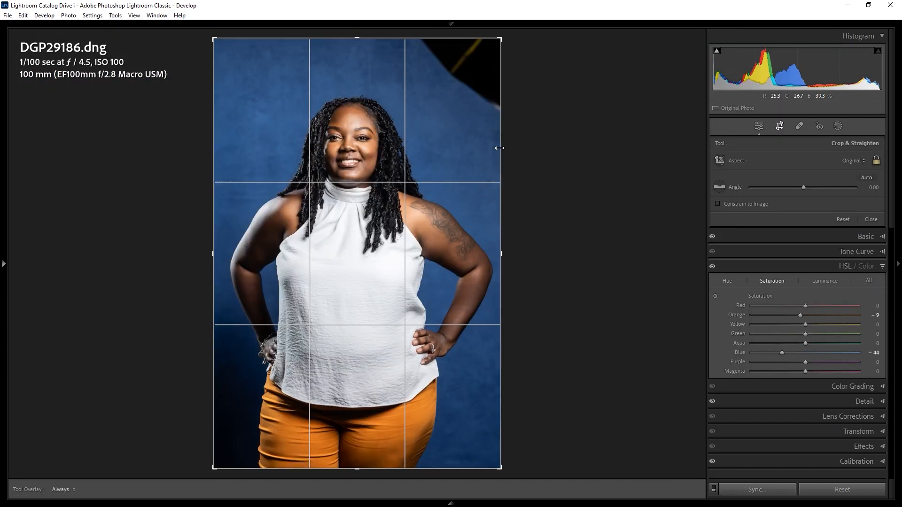
left_click_drag(497, 148, 489, 151)
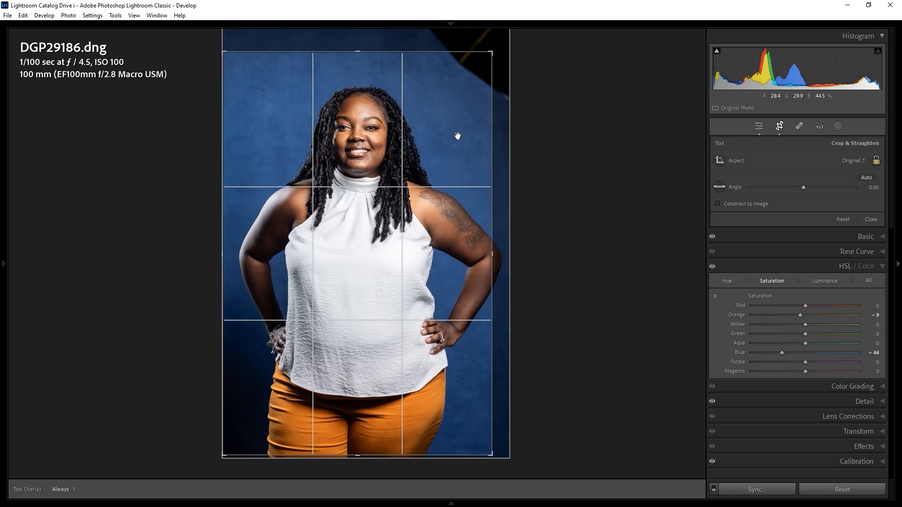
left_click_drag(493, 252, 495, 254)
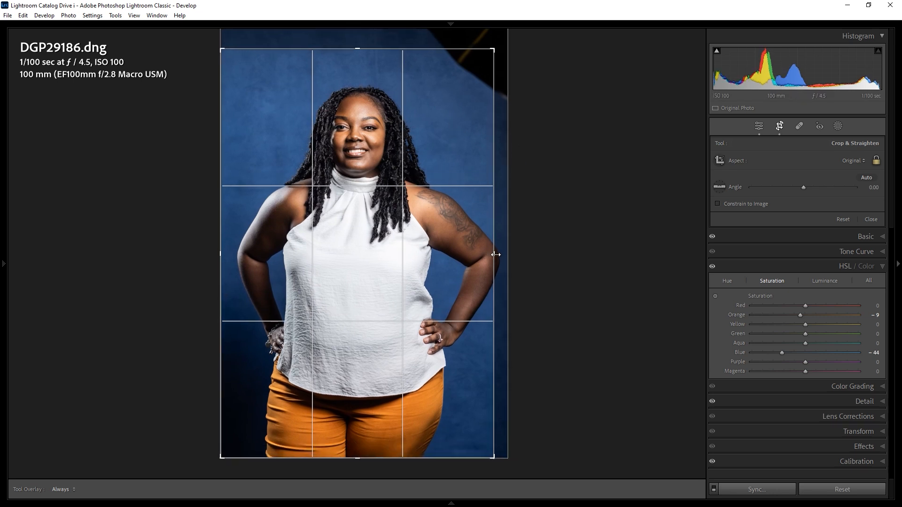
key("Return")
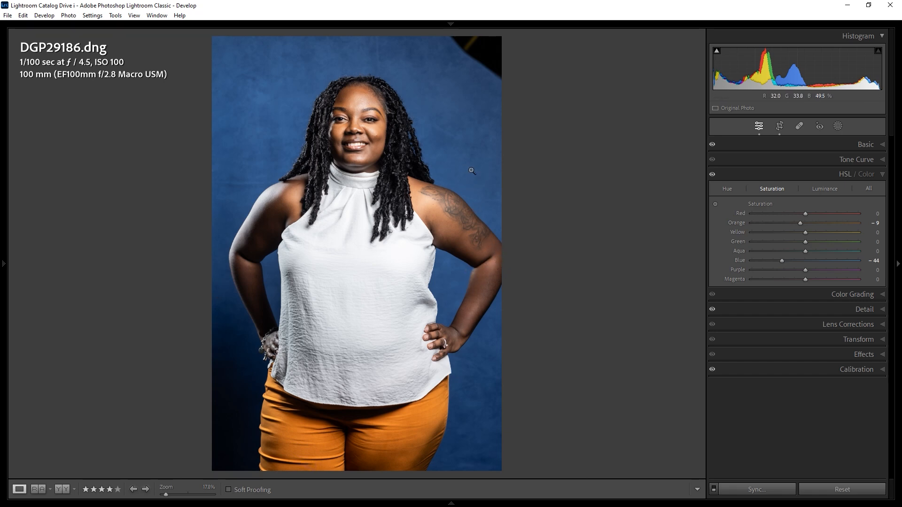
Step: Select the brick-wall portraits DGP29210 and DGP29212 in the grid and open them in Develop
key("g")
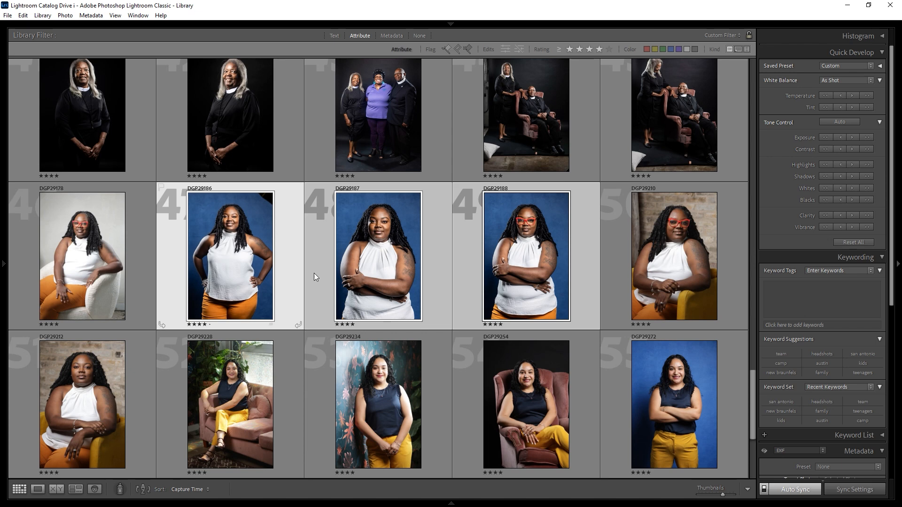
left_click(395, 272, "ctrl")
left_click(515, 267, "ctrl")
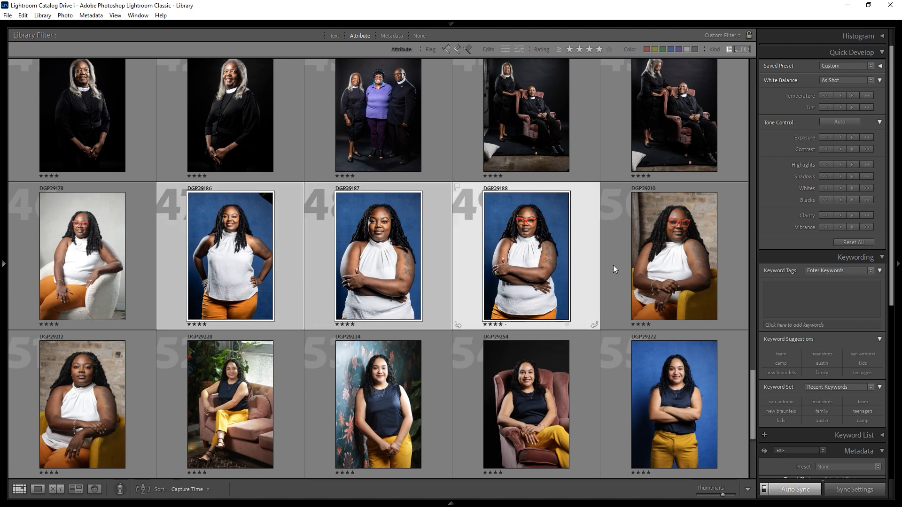
left_click(688, 264)
left_click(128, 382, "ctrl")
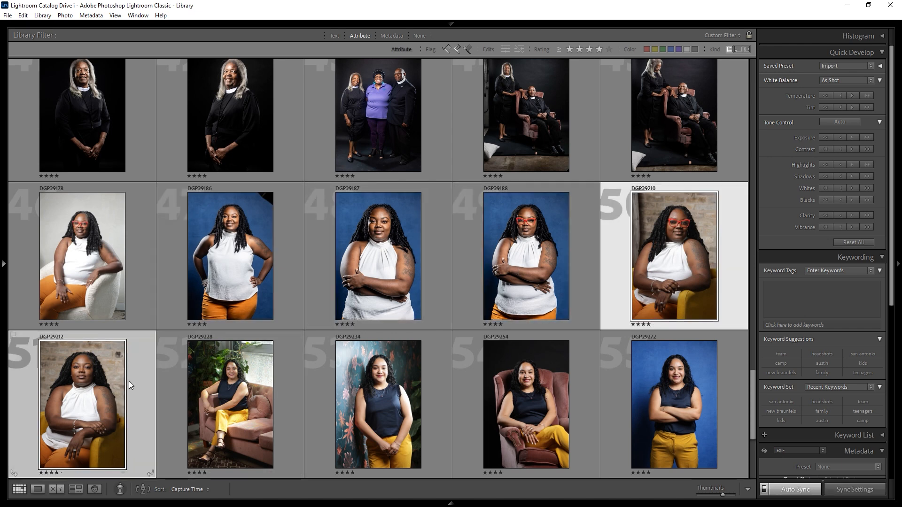
key("d")
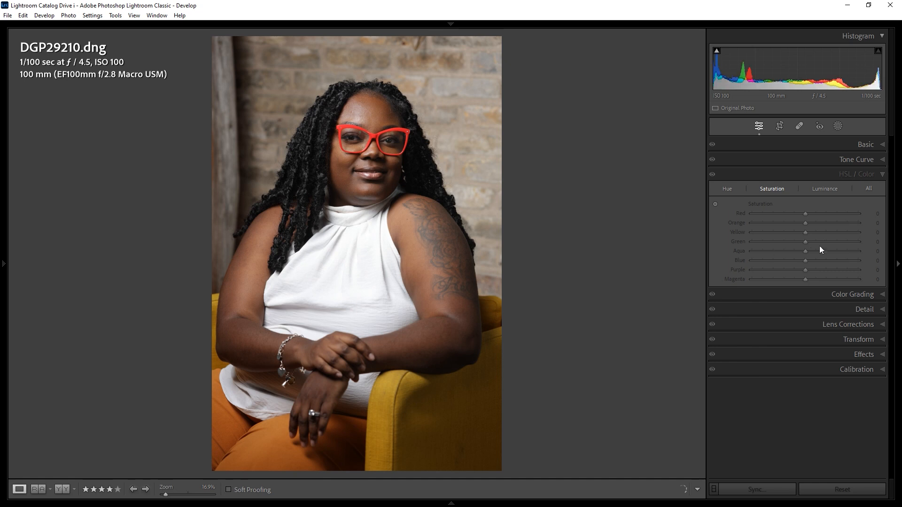
Step: Set Shadows +58, Highlights −30 and Blacks −17 on DGP29210
key("ctrl+1")
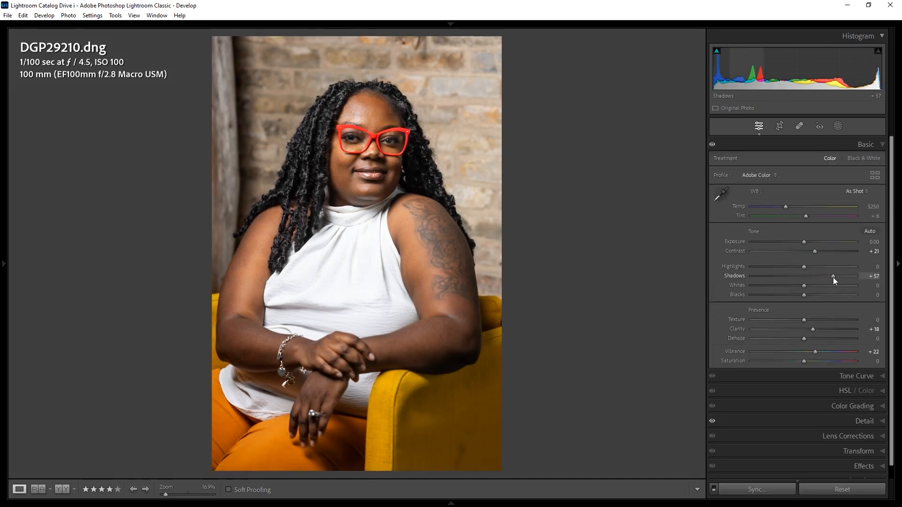
left_click_drag(799, 272, 789, 266)
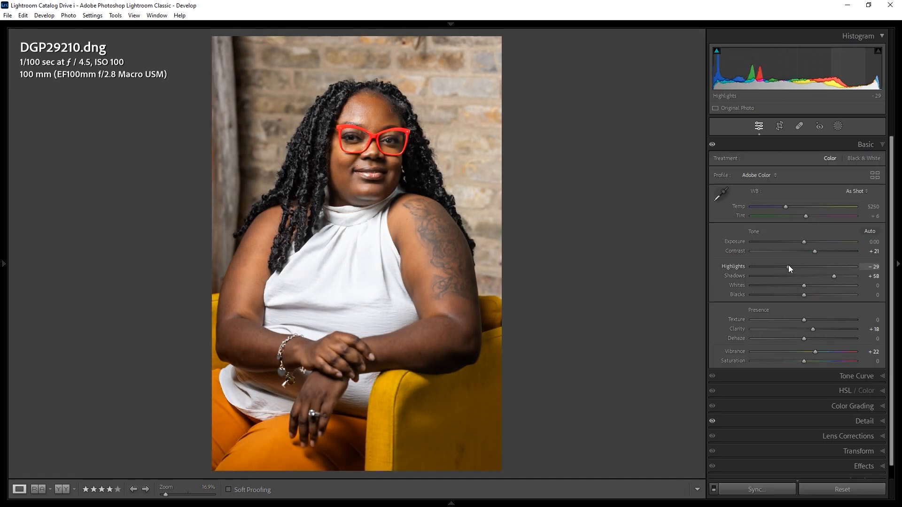
left_click_drag(804, 295, 795, 296)
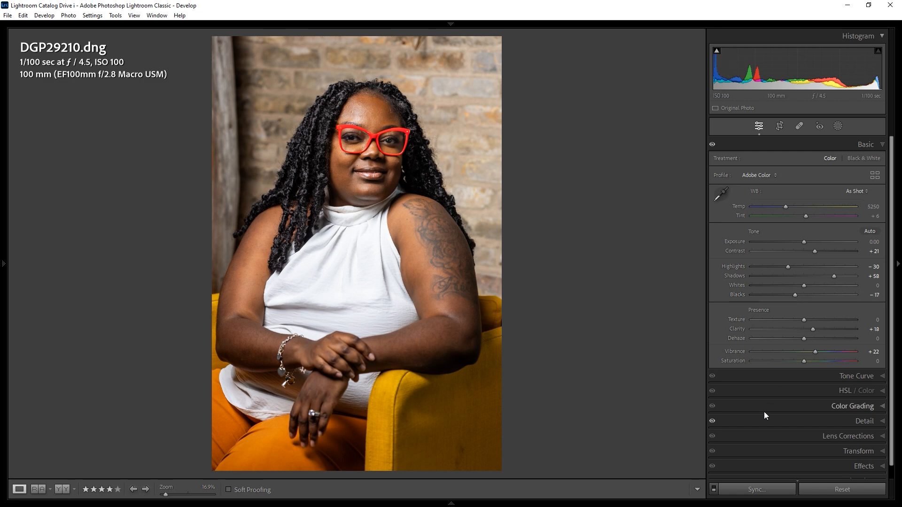
Step: Turn on Auto Sync, set Shadows +64 across both brick-wall portraits, and check the face in DGP29210 up close
left_click(738, 491)
key("Escape")
left_click(714, 489)
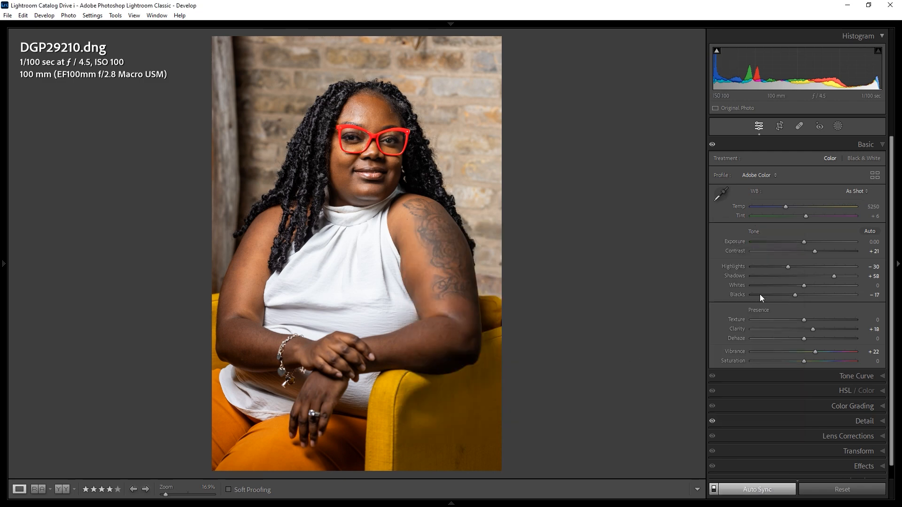
mouse_move(834, 276)
left_mouse_down()
mouse_move(844, 276)
mouse_move(836, 277)
left_mouse_up()
left_click(371, 131)
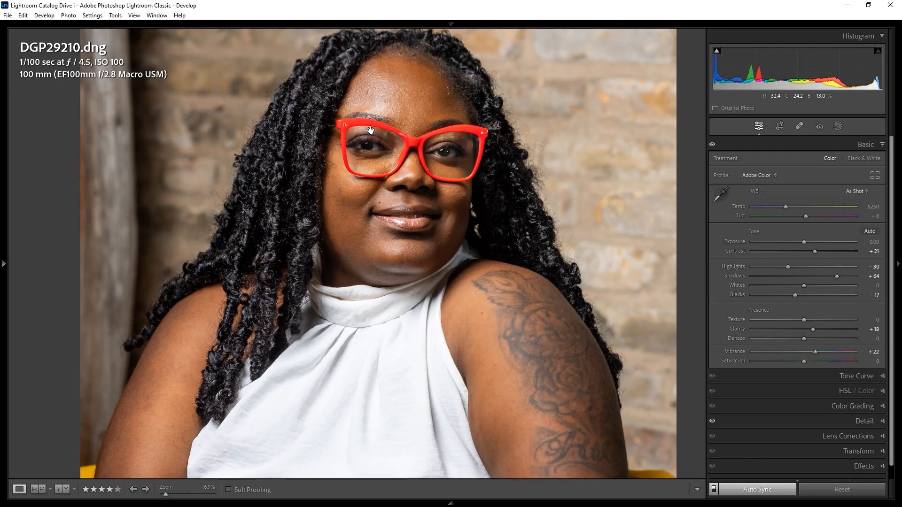
left_click_drag(414, 139, 408, 153)
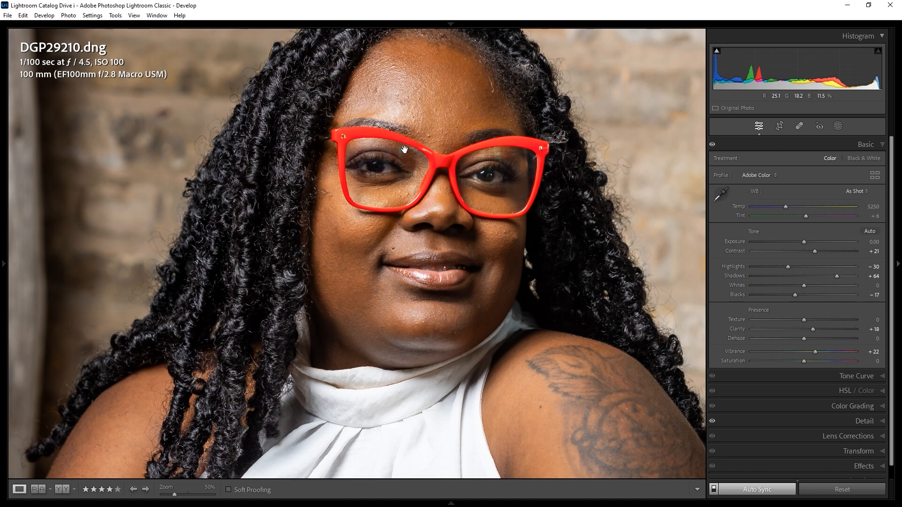
left_click_drag(536, 195, 526, 194)
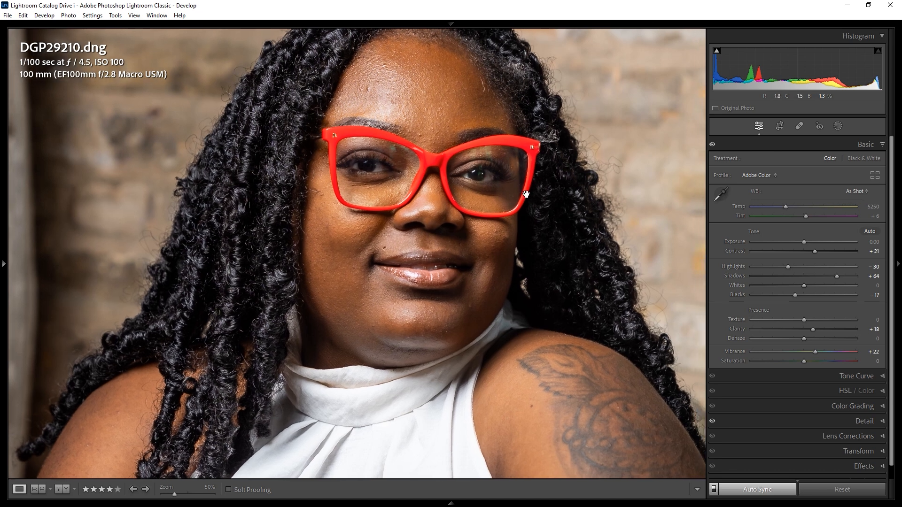
left_click(509, 203)
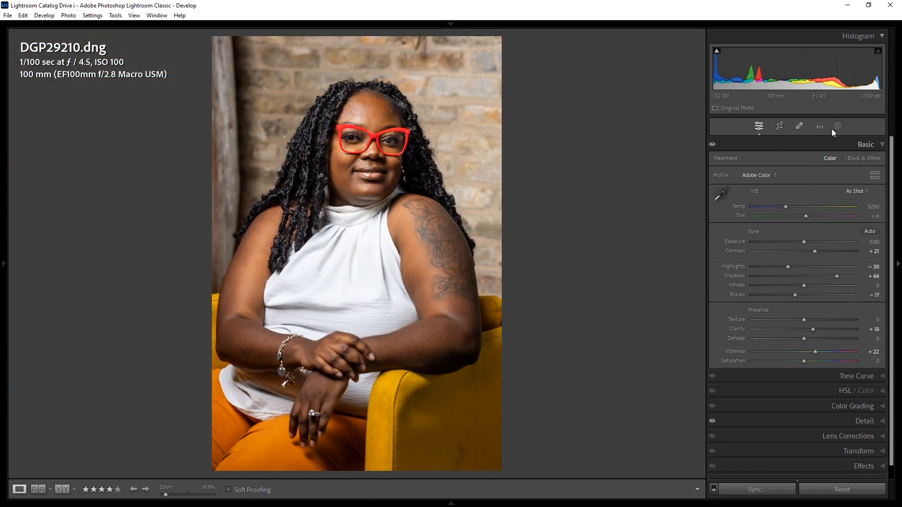
Step: Paint a brush mask of size 7 over the face, arms and hands in DGP29210 with Auto Sync off
key("k")
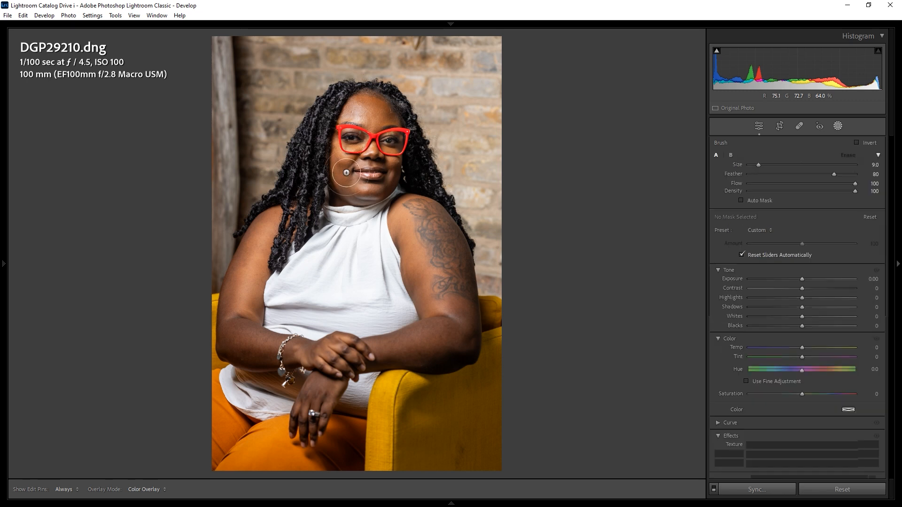
scroll(351, 167, "down", 2)
mouse_move(349, 165)
left_mouse_down()
mouse_move(390, 165)
mouse_move(345, 170)
mouse_move(352, 108)
left_mouse_up()
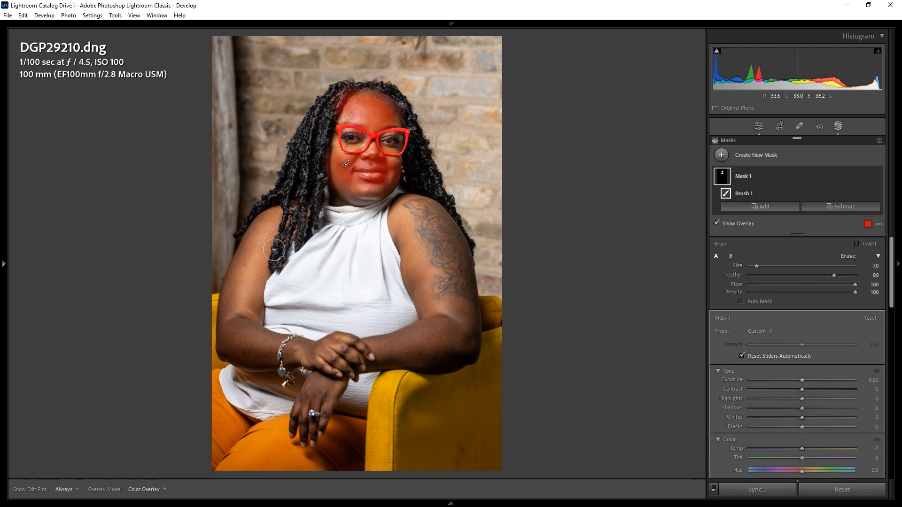
mouse_move(267, 228)
left_mouse_down()
mouse_move(238, 291)
mouse_move(240, 322)
mouse_move(249, 303)
mouse_move(239, 346)
mouse_move(340, 353)
mouse_move(316, 383)
mouse_move(380, 345)
mouse_move(438, 344)
mouse_move(424, 343)
mouse_move(438, 307)
mouse_move(413, 237)
mouse_move(447, 327)
mouse_move(413, 215)
mouse_move(449, 312)
mouse_move(448, 346)
mouse_move(333, 356)
mouse_move(308, 423)
left_mouse_up()
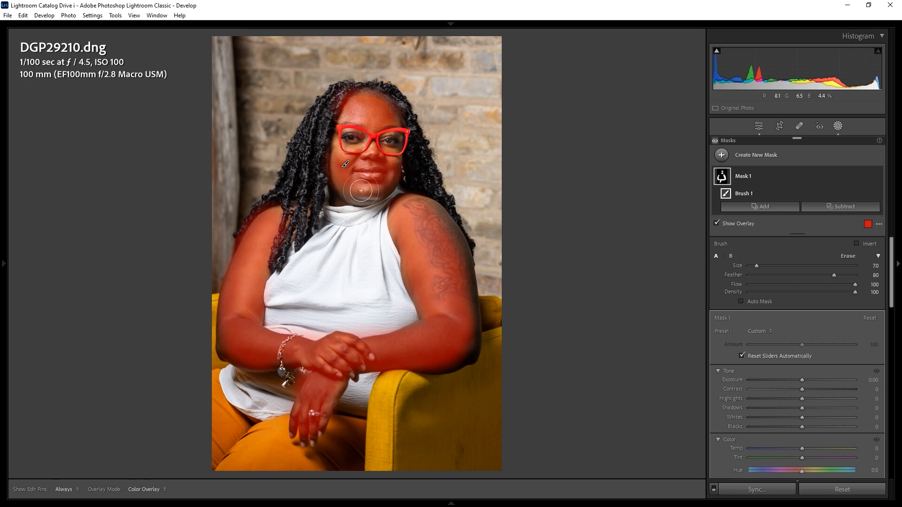
Step: Set Texture −65 and Clarity −12 on the skin mask in DGP29210
key("h")
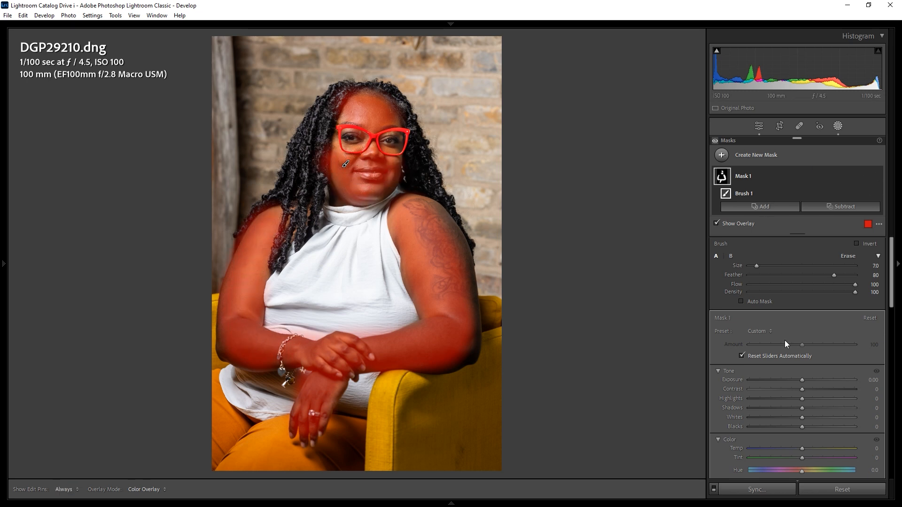
scroll(785, 342, "down", 3)
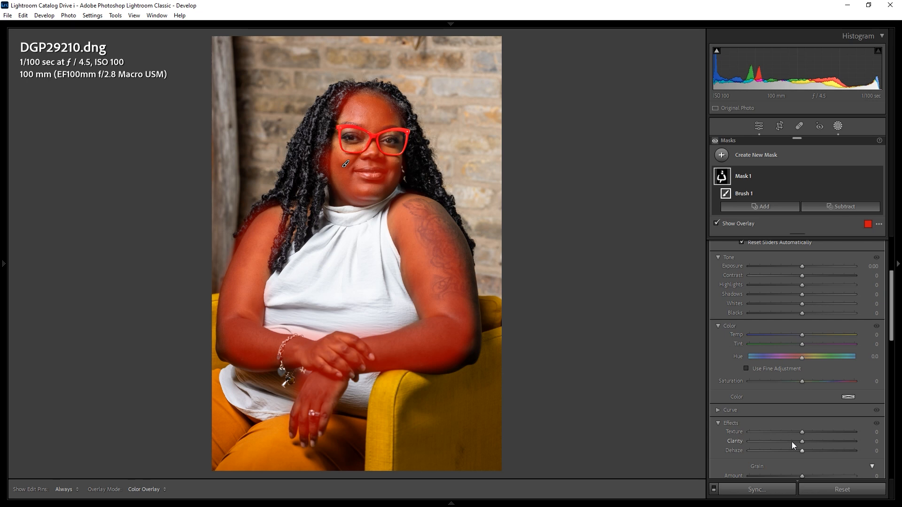
left_click_drag(802, 432, 771, 434)
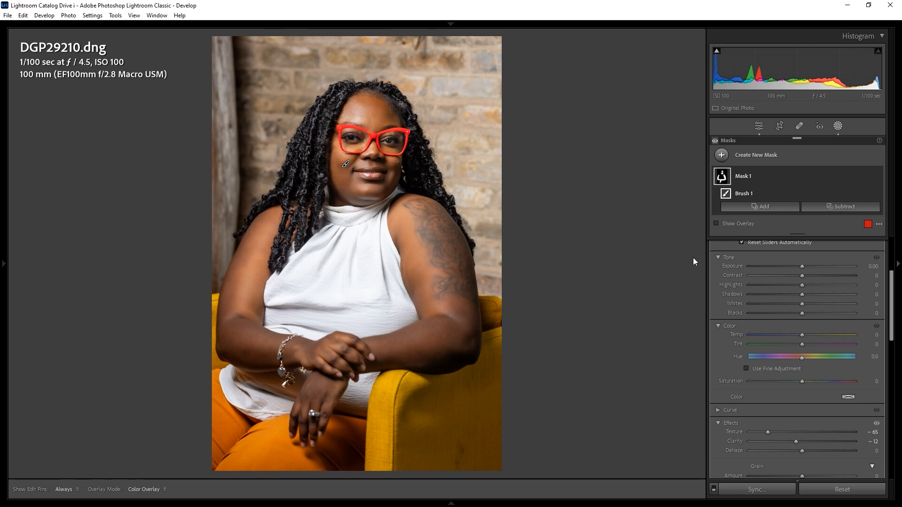
Step: Open DGP29212 in Develop and paint a size 7 brush mask over the face, shoulders, arms and hands
key("g")
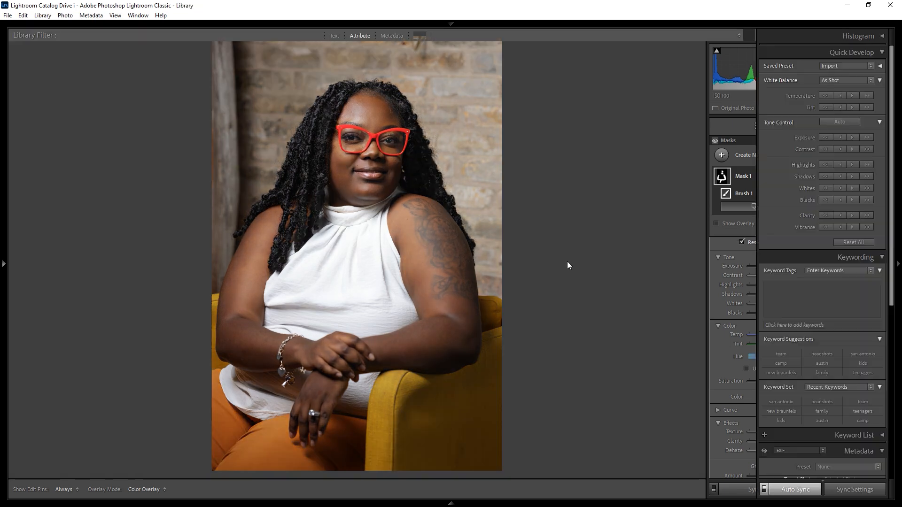
left_click(100, 405)
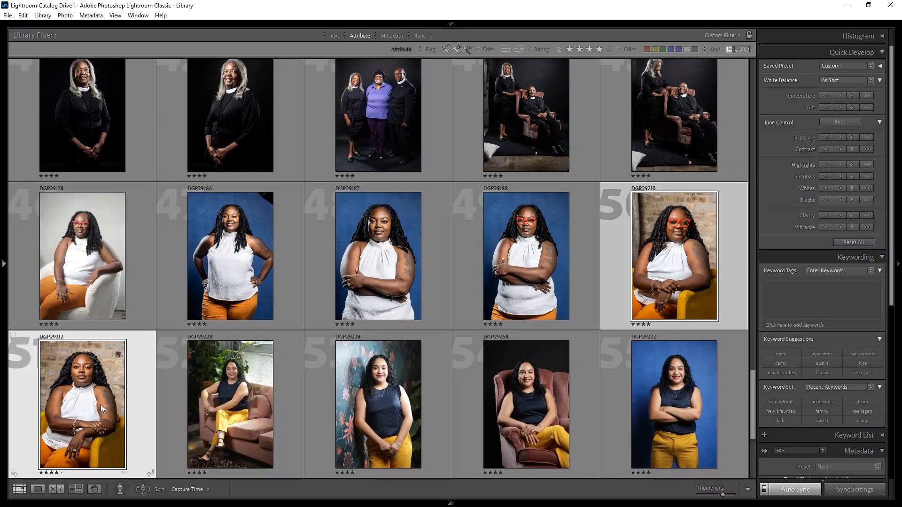
key("d")
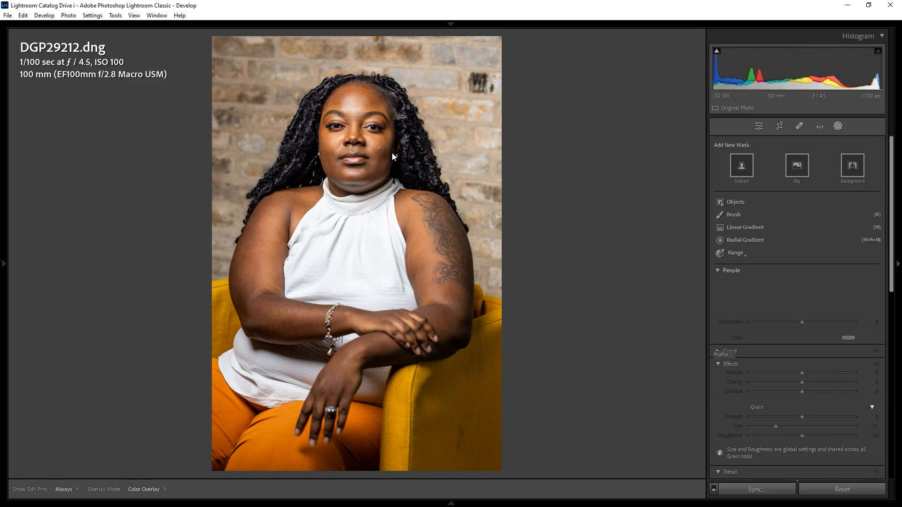
key("k")
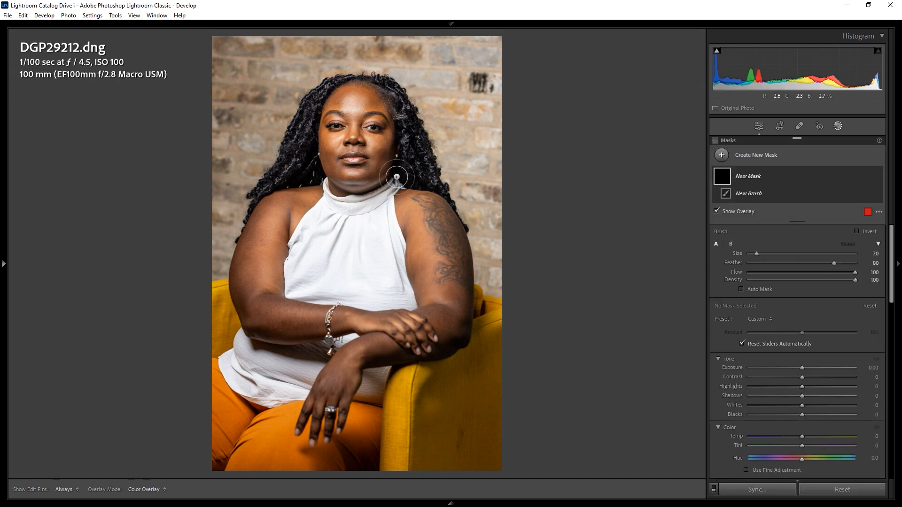
mouse_move(390, 155)
left_mouse_down()
mouse_move(372, 141)
mouse_move(327, 145)
mouse_move(348, 136)
mouse_move(354, 107)
mouse_move(337, 101)
mouse_move(363, 100)
mouse_move(383, 155)
left_mouse_up()
mouse_move(322, 182)
left_mouse_down()
mouse_move(262, 288)
mouse_move(307, 314)
mouse_move(333, 377)
mouse_move(413, 344)
mouse_move(437, 308)
left_mouse_up()
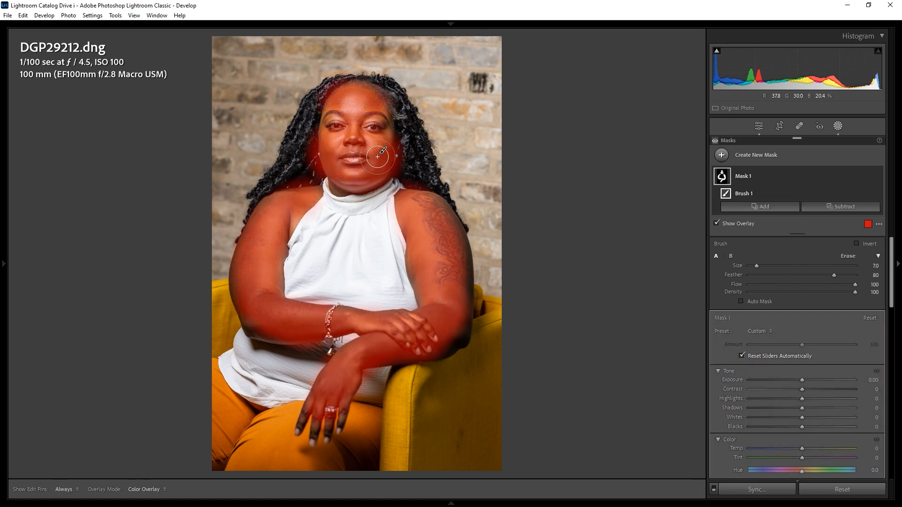
Step: Reduce Texture well below zero and set Clarity −10 on the skin mask in DGP29212, with the overlay hidden
key("o")
scroll(797, 441, "down", 3)
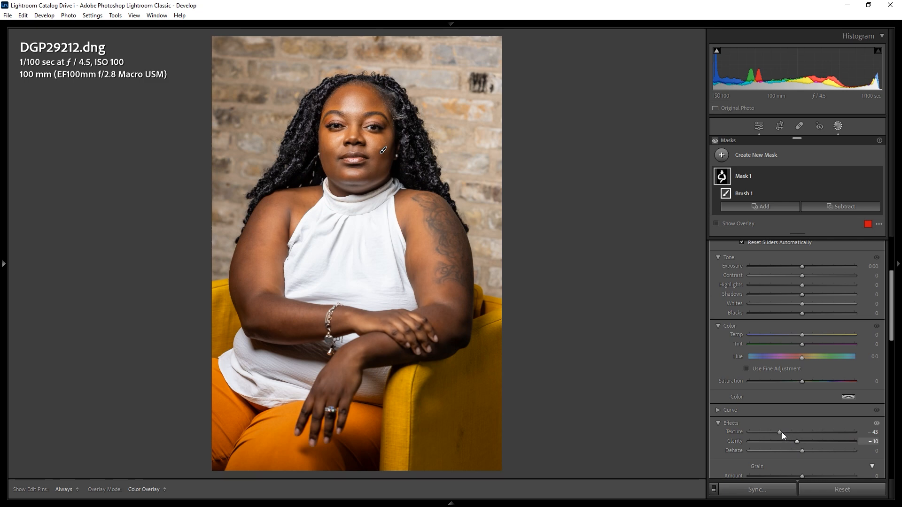
left_click_drag(782, 432, 771, 433)
Step: Open DGP29178 in Develop and set Exposure −0.20, Highlights −37, Shadows +31, Blacks −14 and Vibrance +9, raising Whites slightly
key("g")
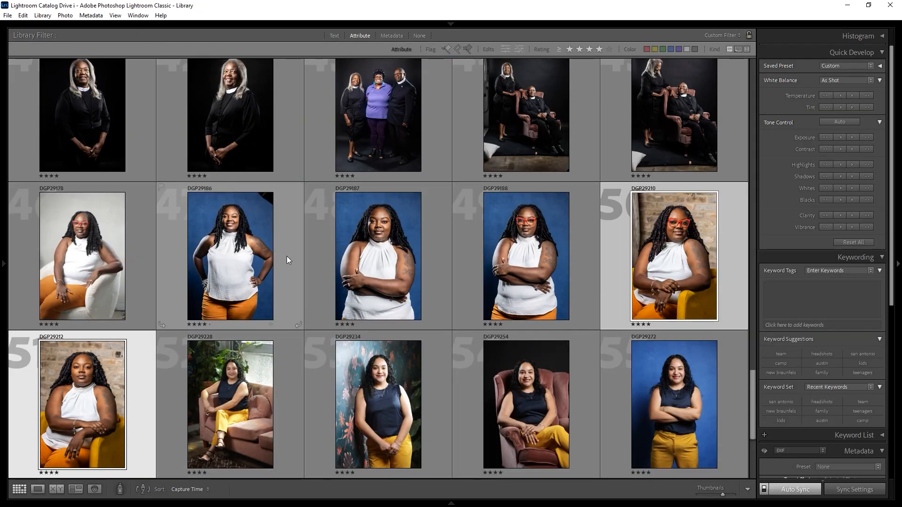
key("Up")
key("d")
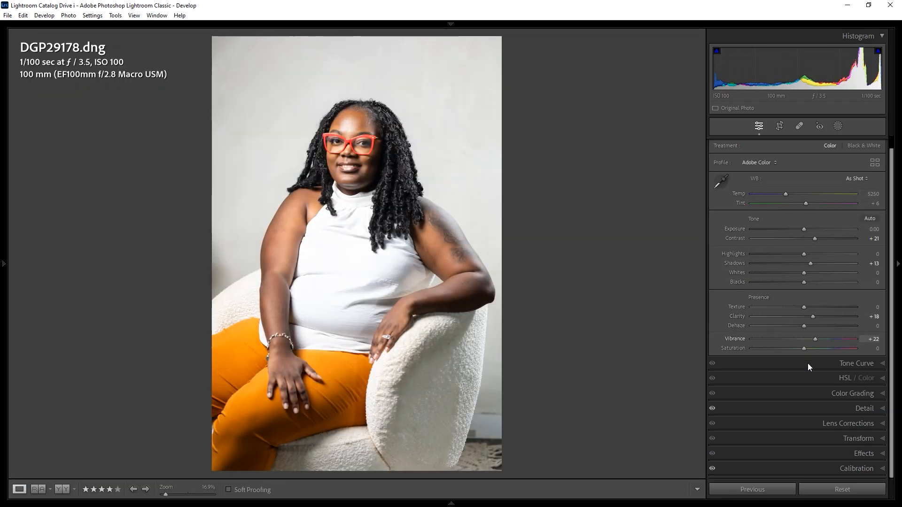
left_click_drag(815, 339, 809, 341)
left_click_drag(811, 263, 821, 263)
left_click_drag(805, 230, 803, 275)
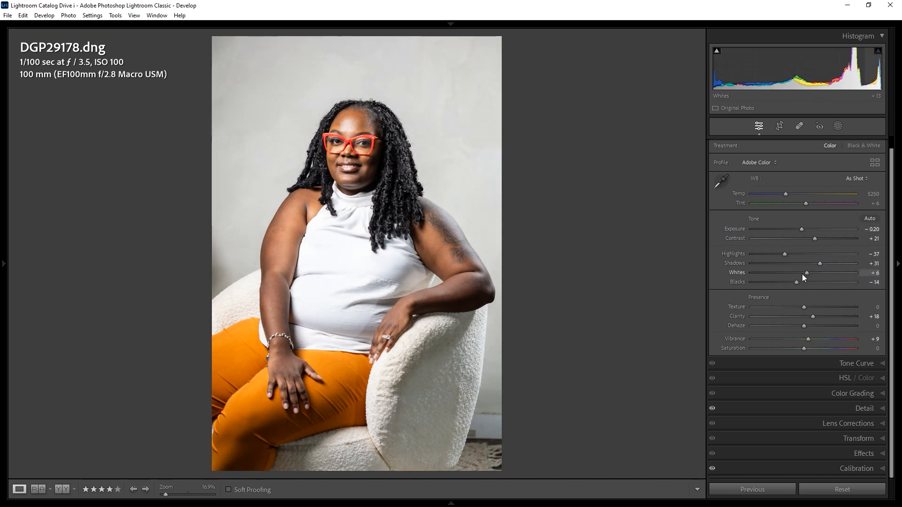
Step: Open DGP29228 in Develop and examine the face, arms and sofa up close
key("g")
left_click(293, 270)
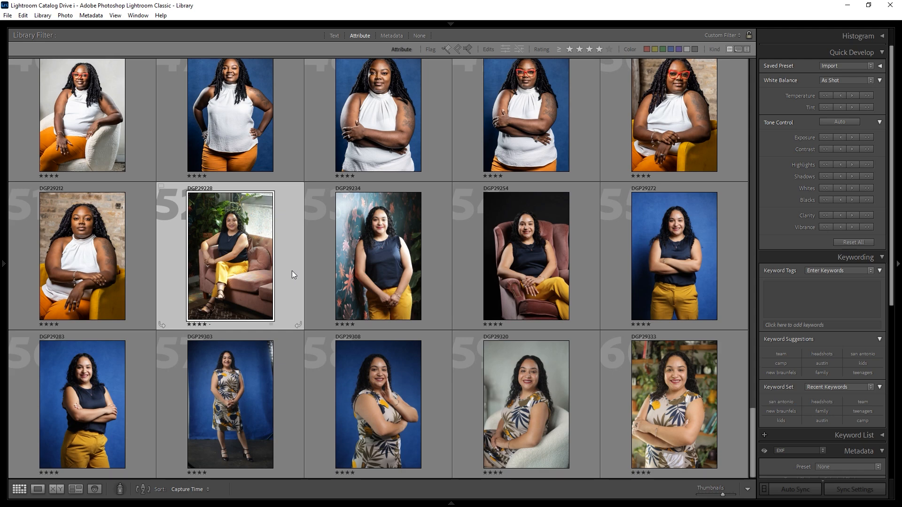
key("d")
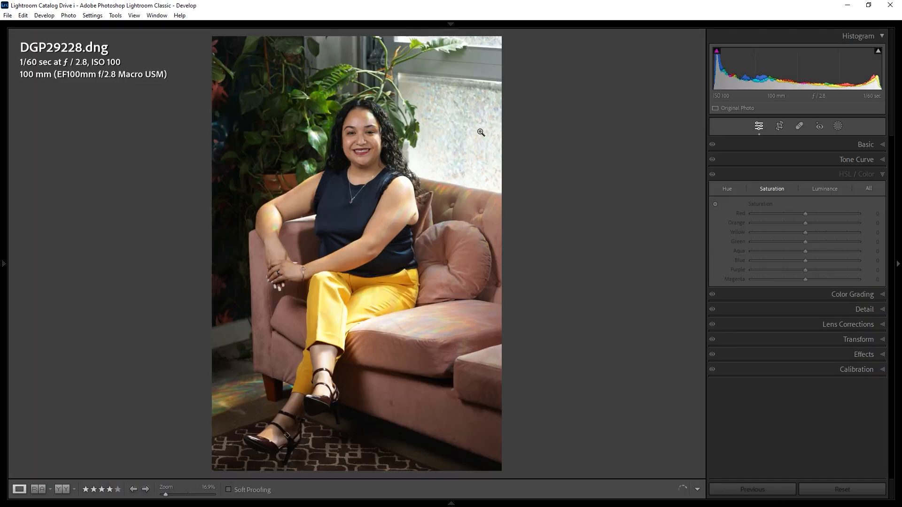
left_click(480, 132)
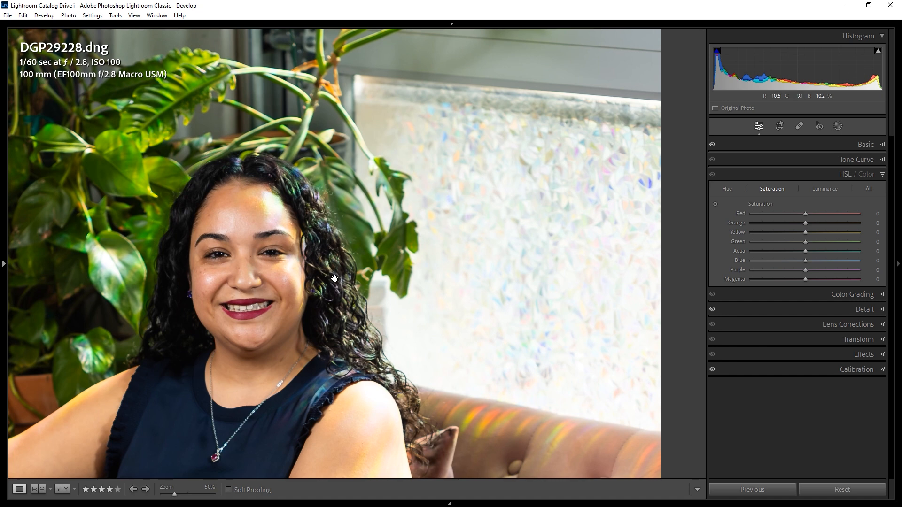
left_click_drag(334, 278, 351, 221)
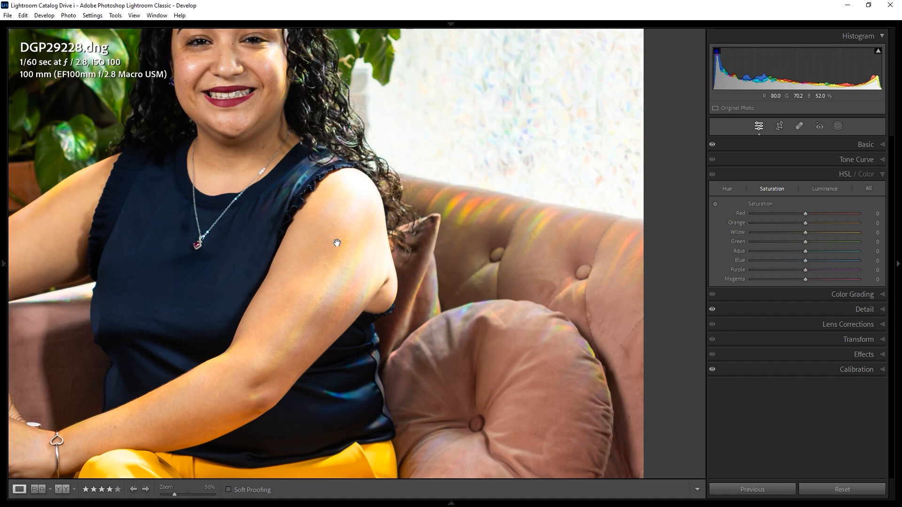
left_click(325, 291)
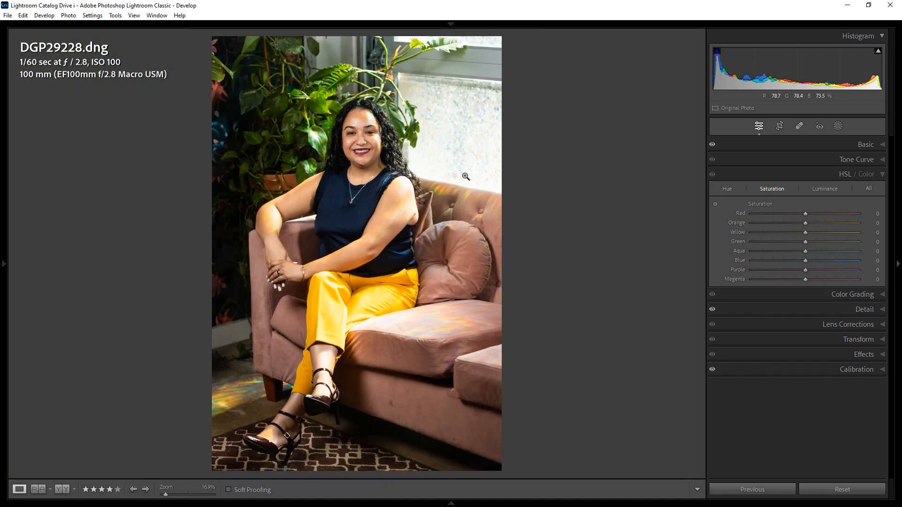
Step: Set Exposure +0.16, Highlights −22, Shadows +55 and Blacks −8 in DGP29228
left_click(859, 144)
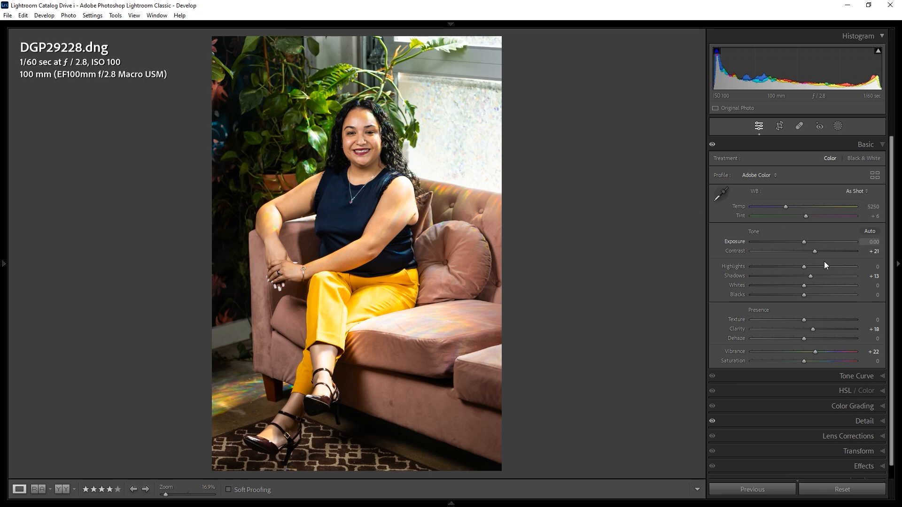
left_click_drag(811, 277, 823, 280)
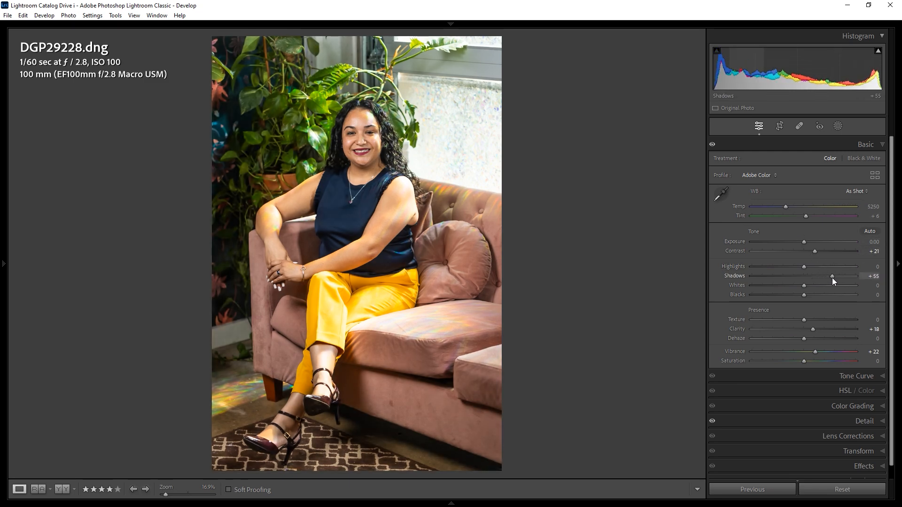
left_click_drag(834, 278, 840, 278)
left_click_drag(804, 295, 800, 295)
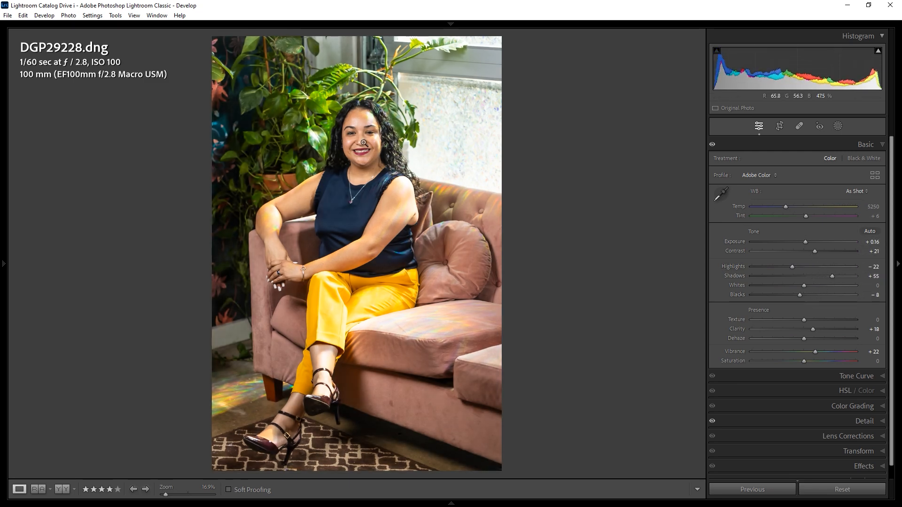
Step: Set Temp 4579, Whites +19, Texture −28 and Clarity +20 in DGP29228, and compare the photo before and after
left_click(364, 143)
mouse_move(785, 207)
left_mouse_down()
mouse_move(772, 207)
mouse_move(779, 207)
left_mouse_up()
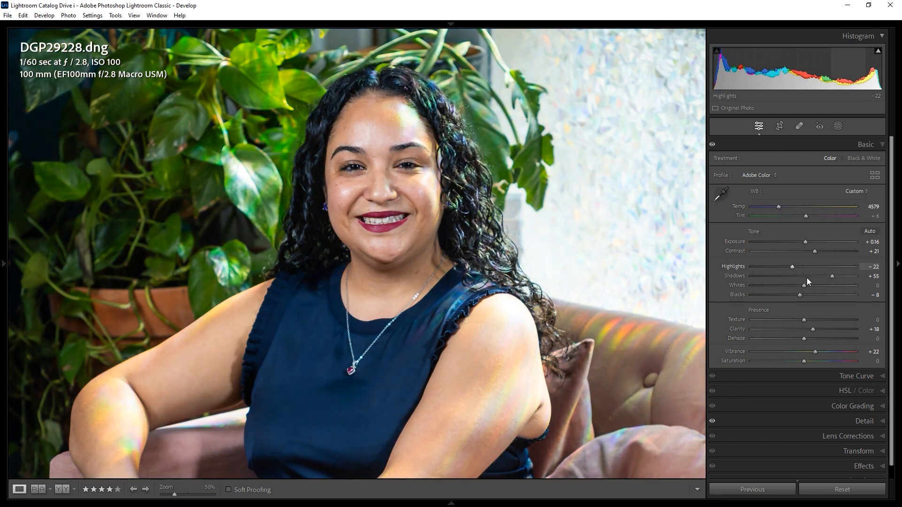
left_click_drag(804, 285, 813, 286)
left_click_drag(813, 329, 790, 320)
left_click(565, 220)
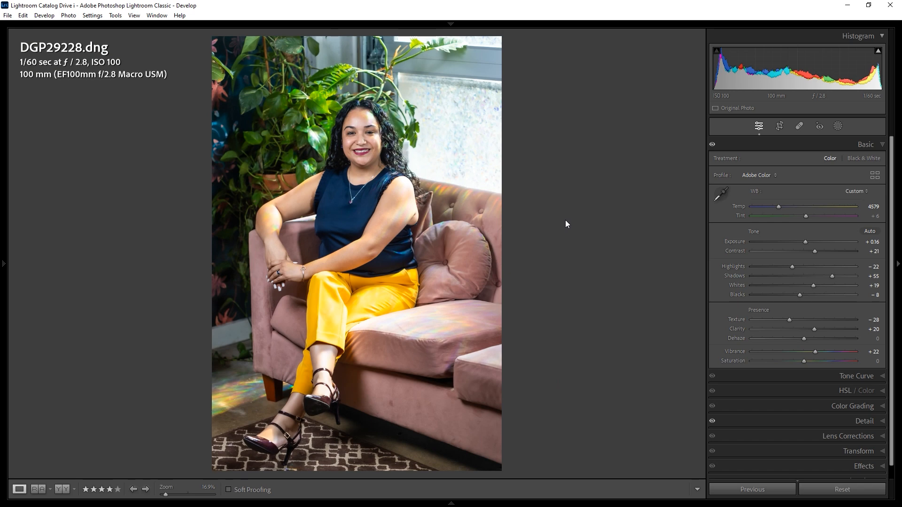
key("backslash")
key("backslash")
key("backslash")
key("backslash")
Step: Set the HSL Luminance in DGP29228 to Red +12, Orange +15, Yellow +5, Blue +8 and Purple +9
left_click(845, 391)
left_click_drag(815, 213, 811, 214)
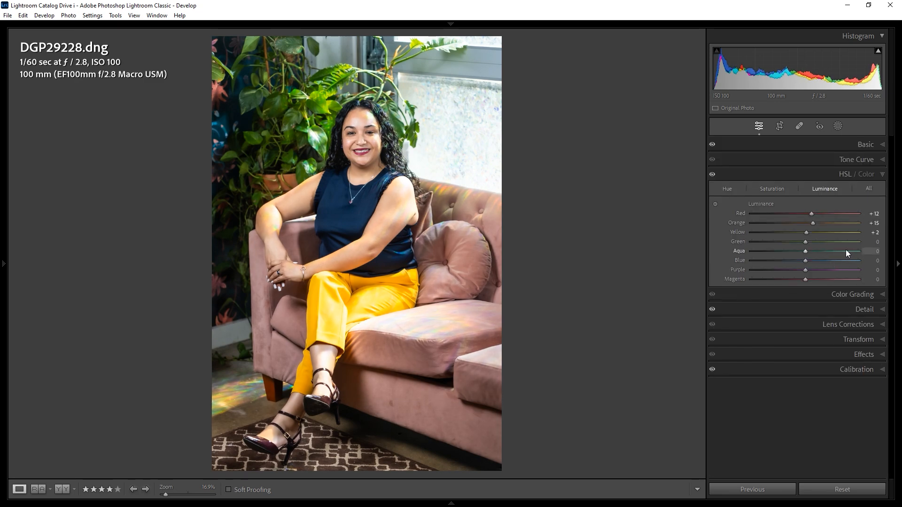
left_click_drag(856, 235, 806, 236)
left_click_drag(842, 260, 819, 270)
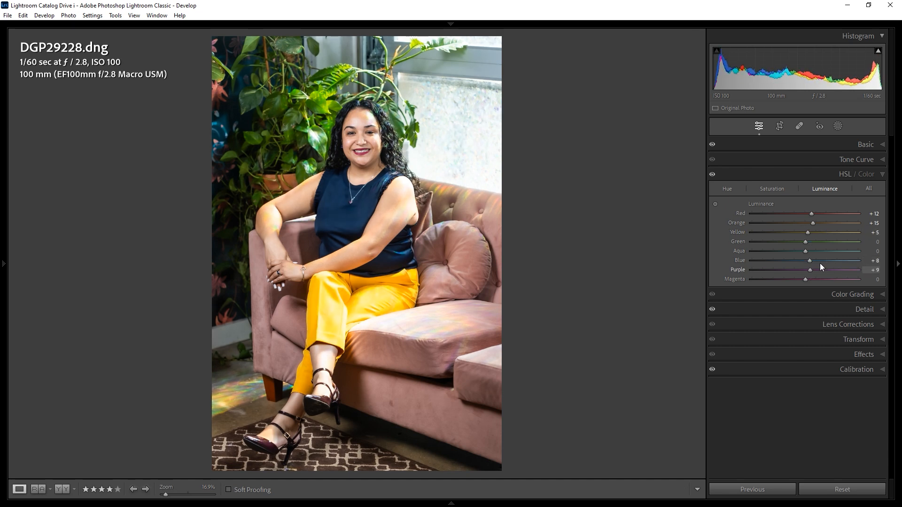
Step: Add a post-crop vignette of Amount −14 and Feather 58 to DGP29228, and refine Temp to 4760 and Whites to +20
left_click(863, 355)
key("backslash")
key("backslash")
key("backslash")
key("backslash")
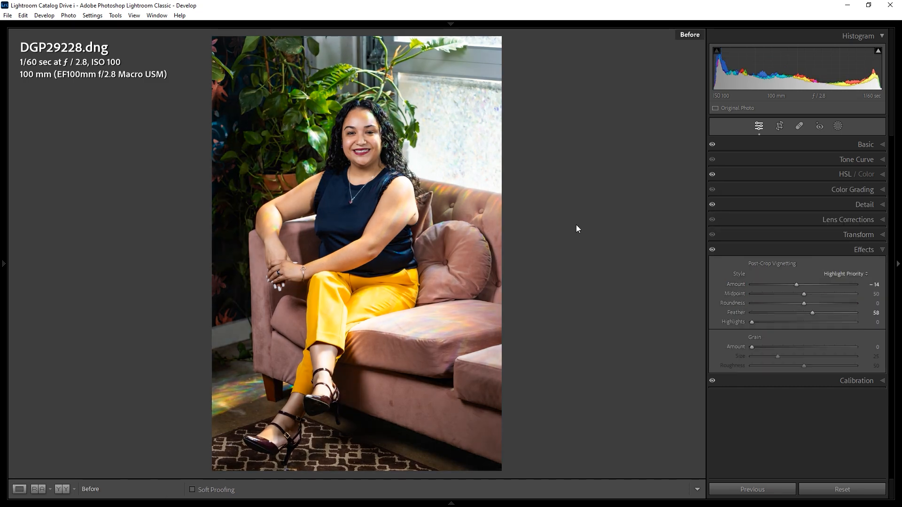
key("ctrl+1")
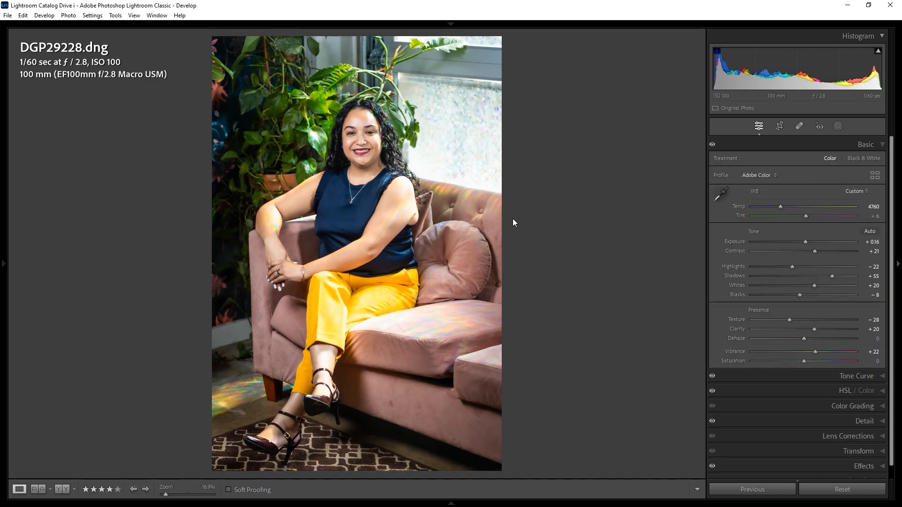
Step: Open DGP29234 in Develop and set Temp 4851, Exposure −0.39, Highlights −35, Shadows +52, Blacks −11, Texture −48 and Clarity +10, checking the face
key("g")
left_click(383, 283)
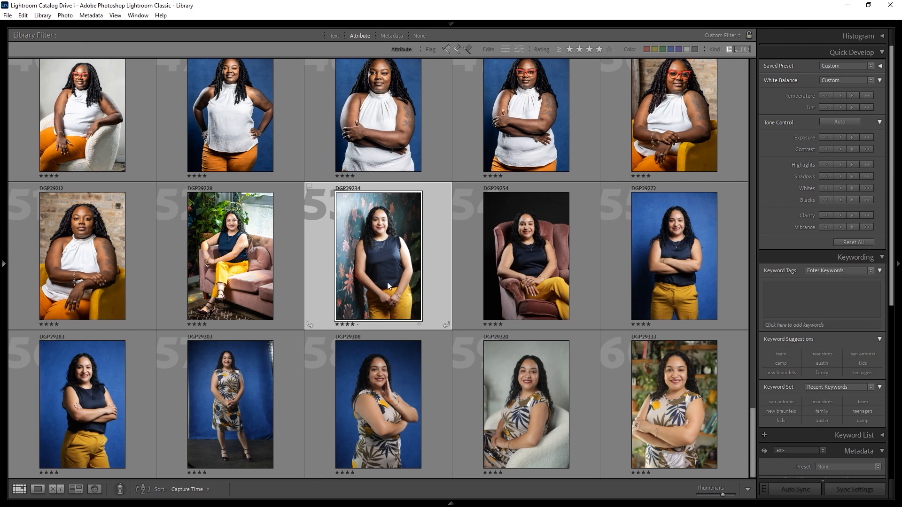
key("d")
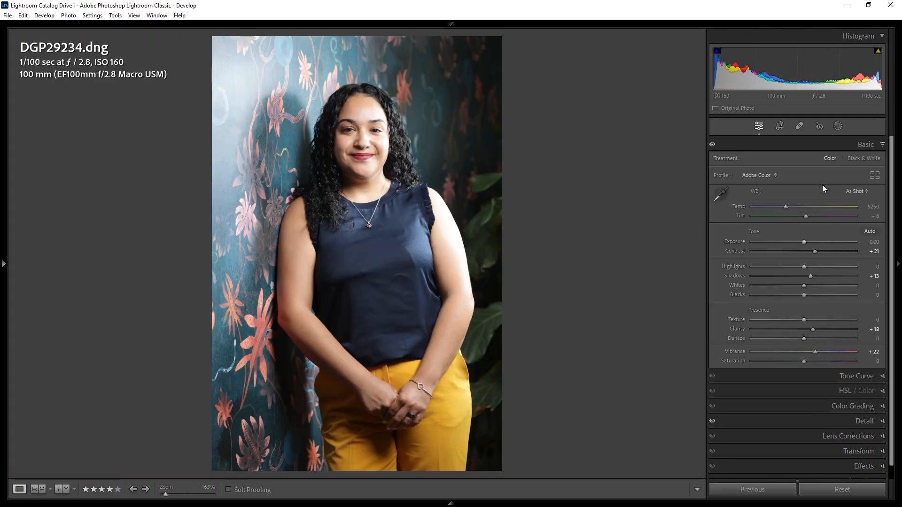
left_click_drag(804, 242, 807, 331)
left_click_drag(786, 207, 783, 212)
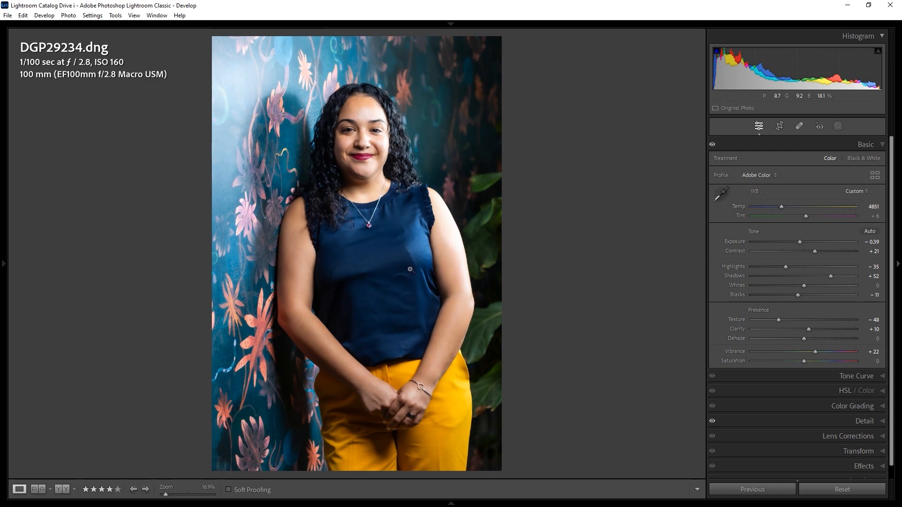
left_click(387, 148)
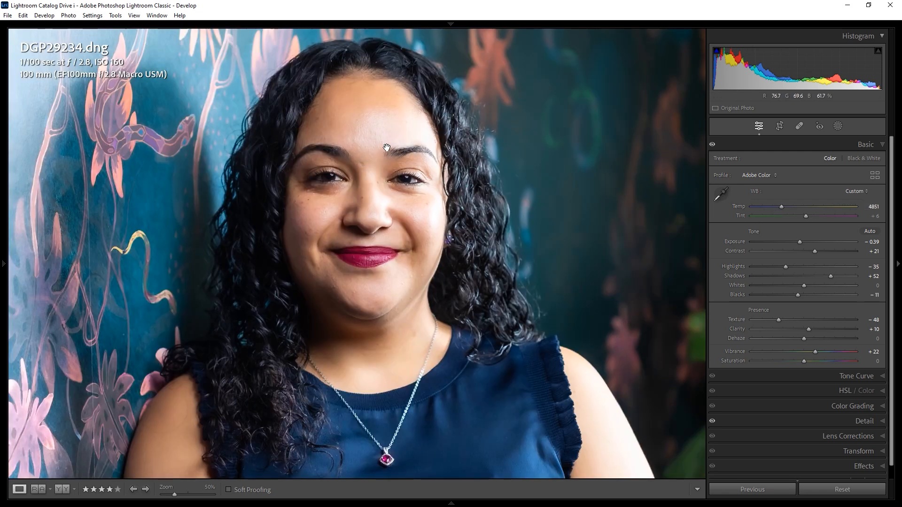
left_click(401, 126)
Step: Open DGP29254 and crop it slightly tighter around the seated woman, keeping the original aspect ratio
key("g")
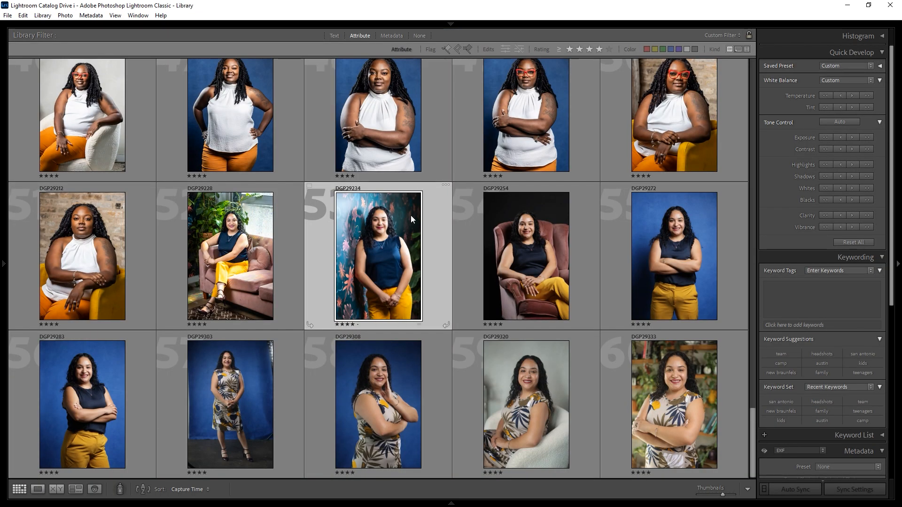
left_click(555, 266)
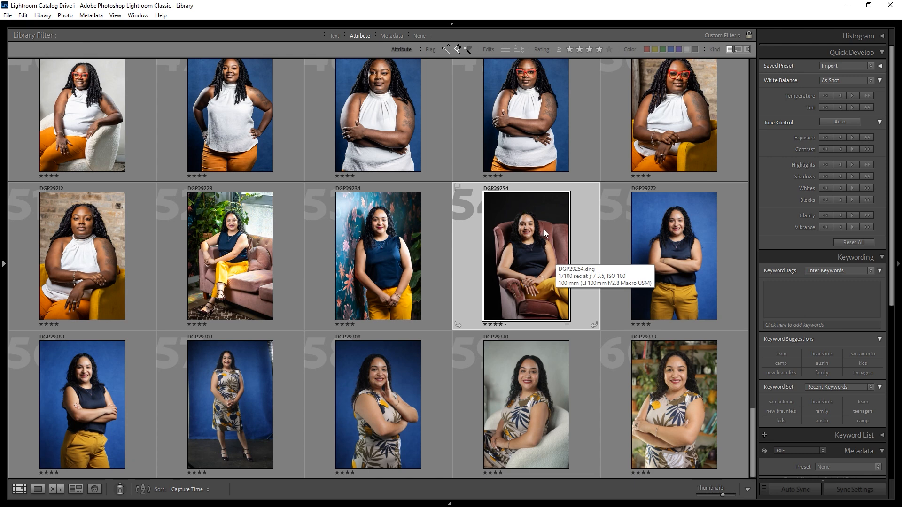
key("r")
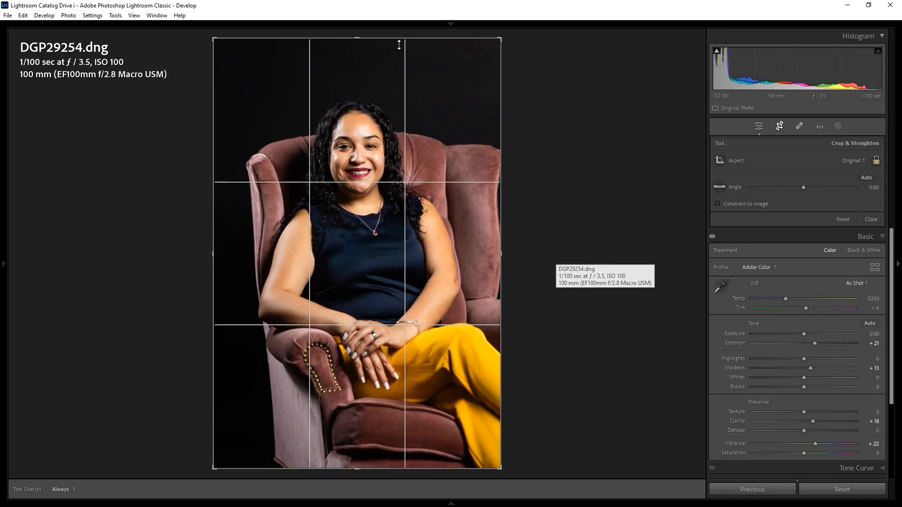
left_click_drag(399, 45, 401, 70)
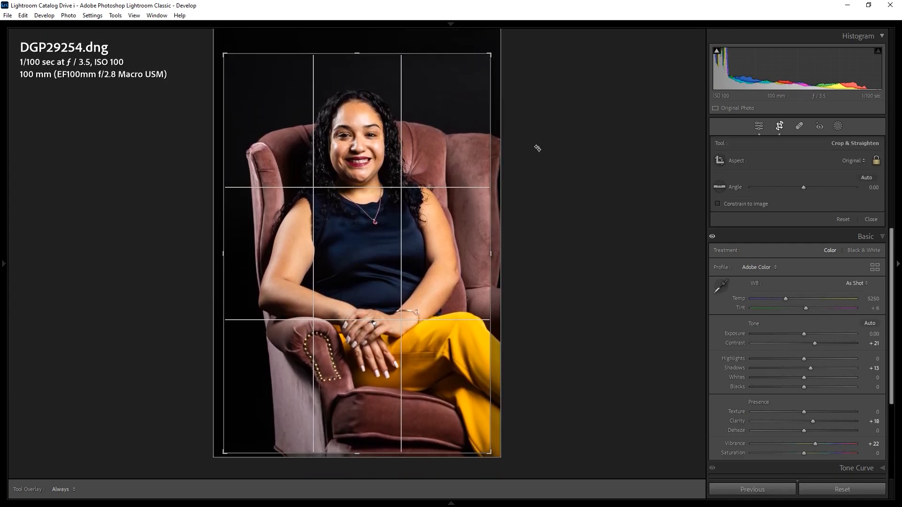
key("Return")
Step: Set Exposure +0.29, Highlights −34, Shadows +50, Whites +12, Blacks −3, Texture −46 and Clarity +6 in DGP29254
left_click_drag(805, 242, 811, 241)
left_click_drag(773, 268, 807, 243)
mouse_move(811, 276)
left_mouse_down()
mouse_move(830, 276)
mouse_move(811, 286)
left_mouse_up()
left_click_drag(804, 295, 802, 295)
mouse_move(804, 320)
left_mouse_down()
mouse_move(785, 321)
mouse_move(794, 330)
left_mouse_up()
Step: Check the face in DGP29254 up close and cool the white balance to Temp 4624
left_click(381, 128)
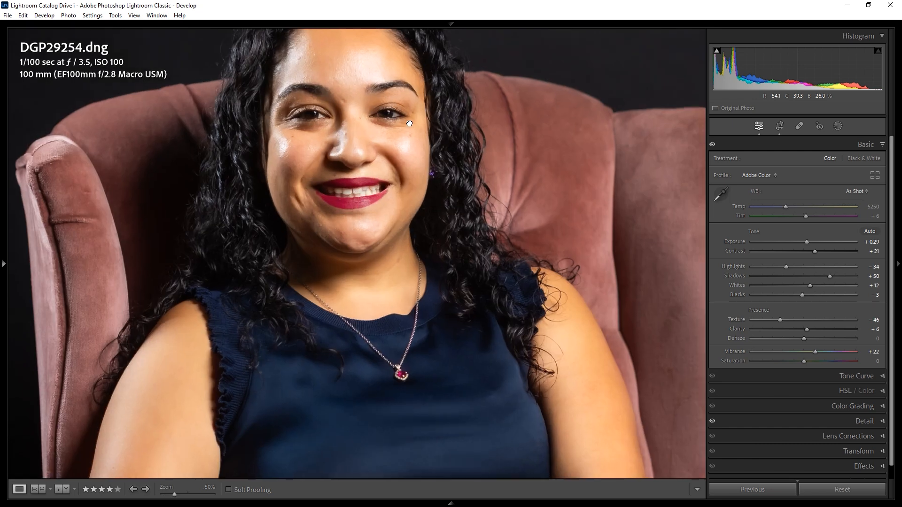
left_click_drag(409, 123, 418, 145)
left_click_drag(774, 208, 778, 213)
key("z")
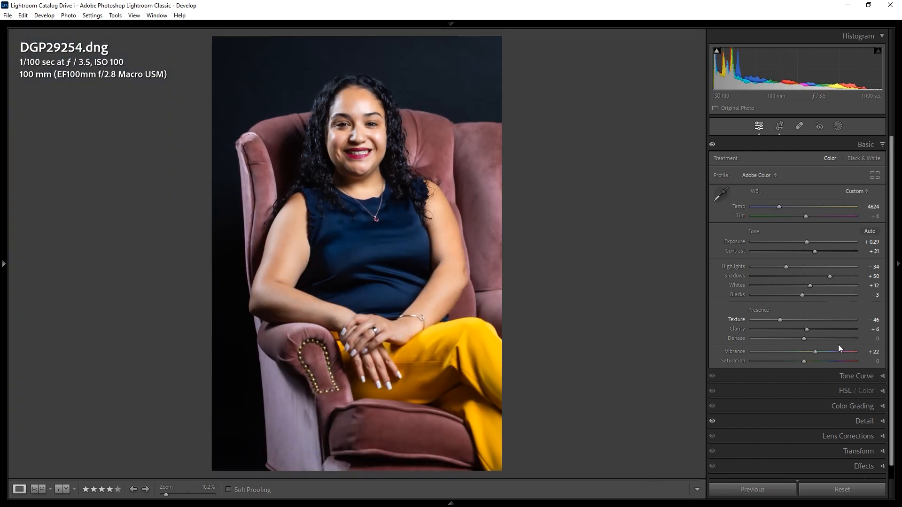
Step: Set the HSL Luminance in DGP29254 to Orange +15 and Yellow +10, resetting Red to 0
left_click(847, 390)
mouse_move(806, 223)
left_mouse_down()
mouse_move(827, 233)
mouse_move(814, 234)
mouse_move(819, 214)
left_mouse_up()
double_click(809, 213)
Step: Paint a brush mask over both eyes in DGP29254 and set its Exposure to 0.71 and Shadows to 21
left_click(347, 126)
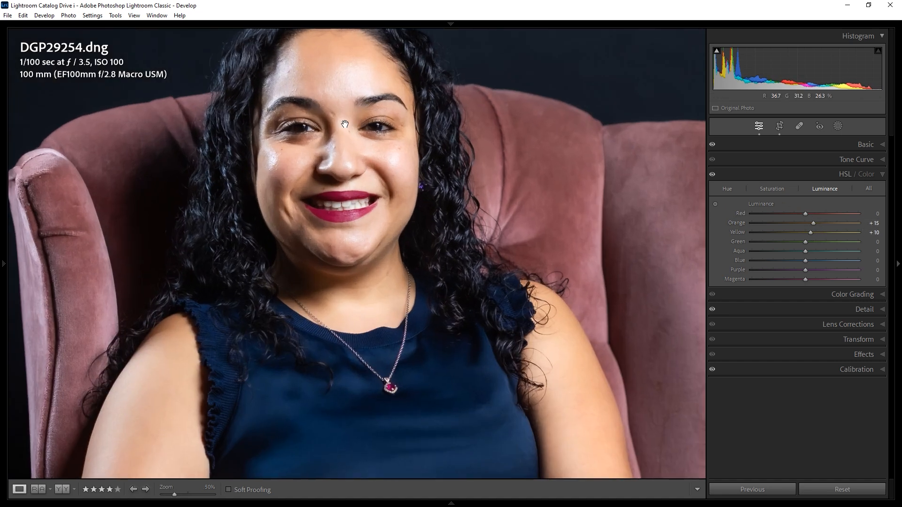
key("k")
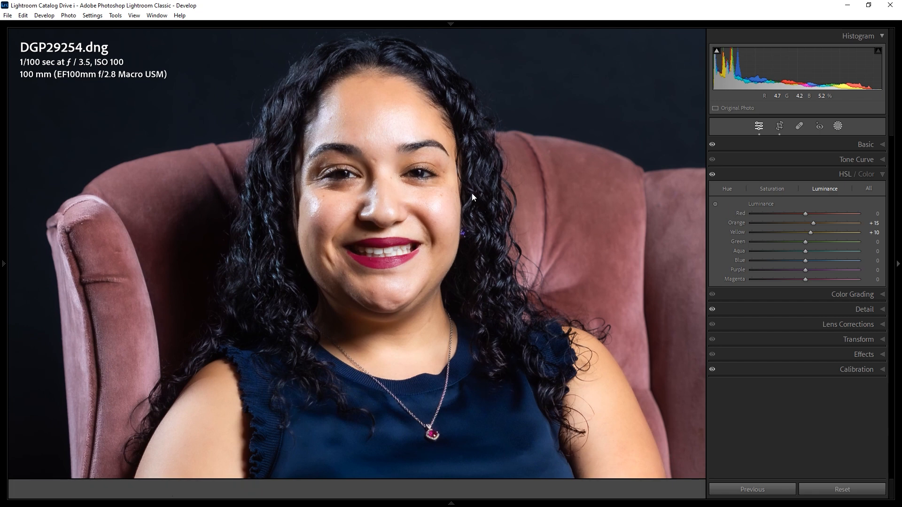
left_click_drag(416, 174, 420, 175)
left_click_drag(335, 174, 354, 175)
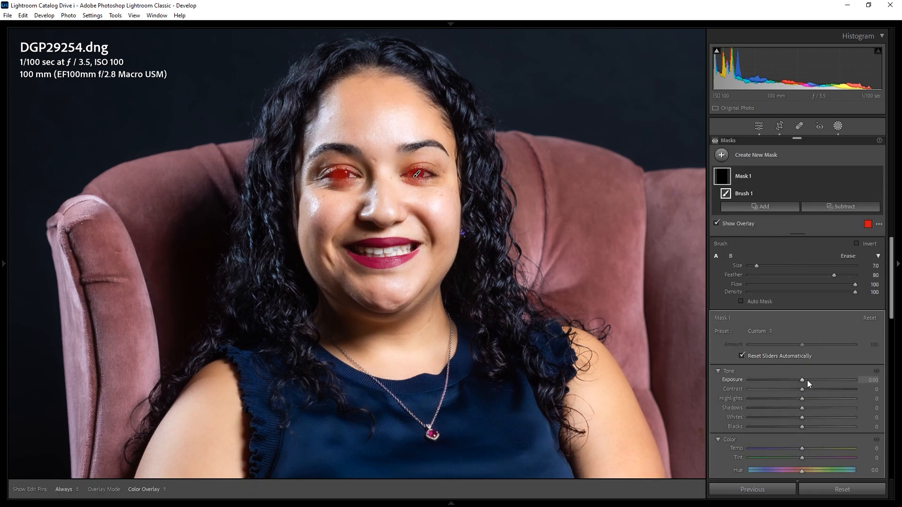
mouse_move(807, 380)
left_mouse_down()
mouse_move(871, 382)
mouse_move(811, 382)
left_mouse_up()
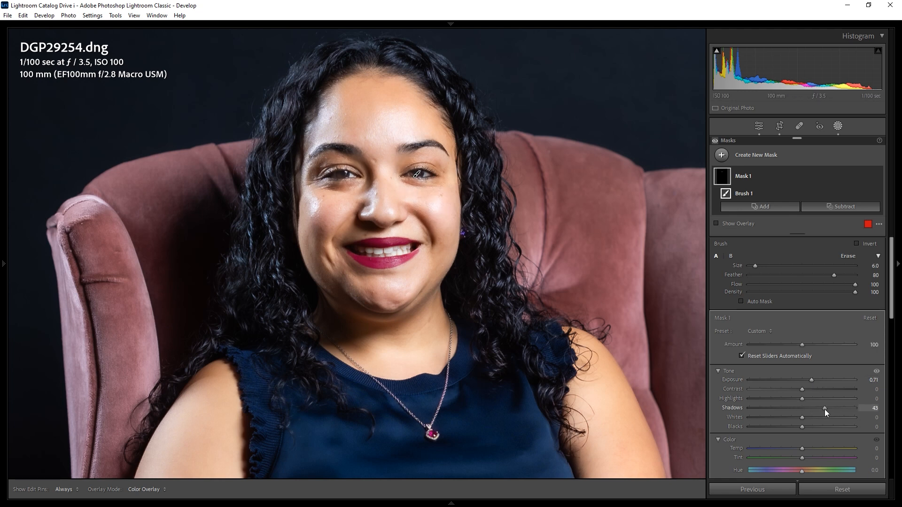
Step: Open DGP29272 in Develop and crop it slightly tighter around the woman, keeping the original aspect ratio
key("g")
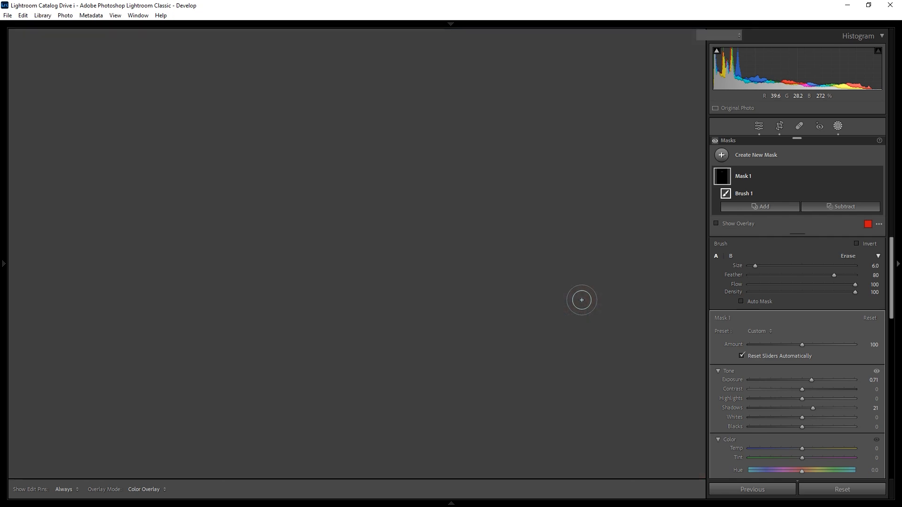
left_click(649, 280)
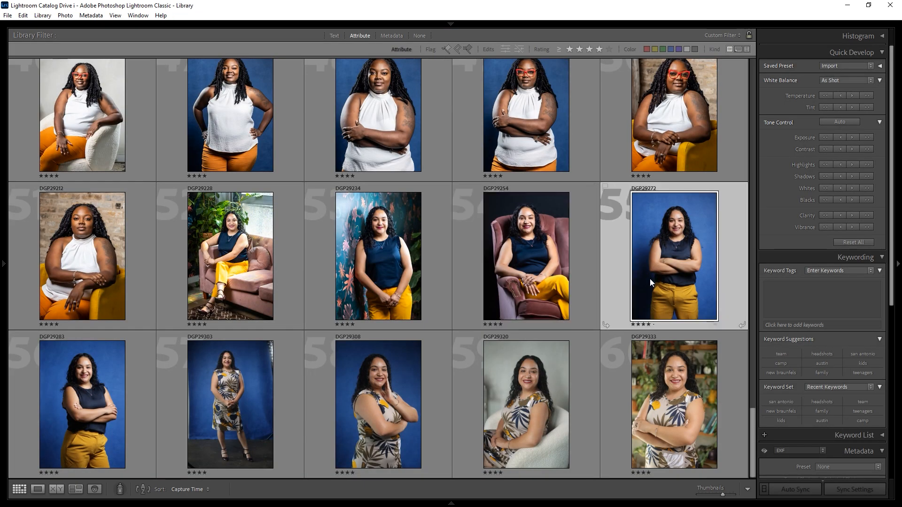
key("r")
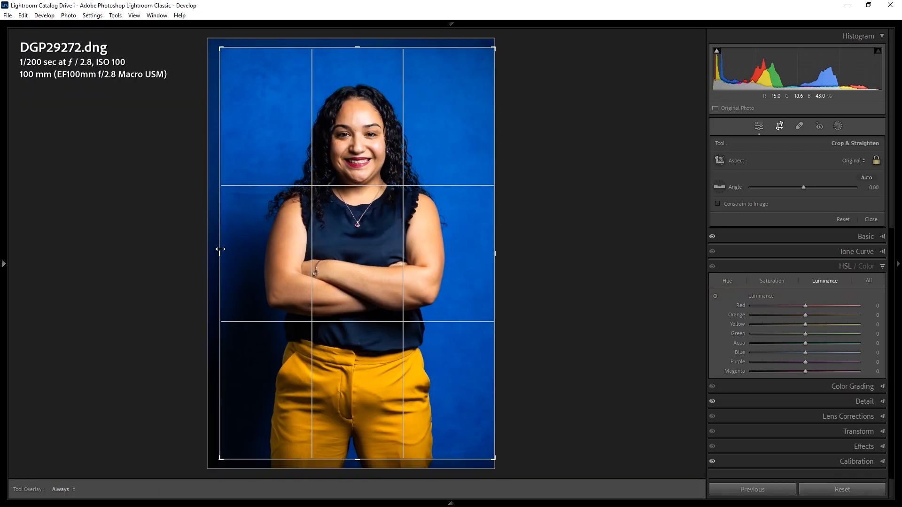
key("r")
left_click(381, 377)
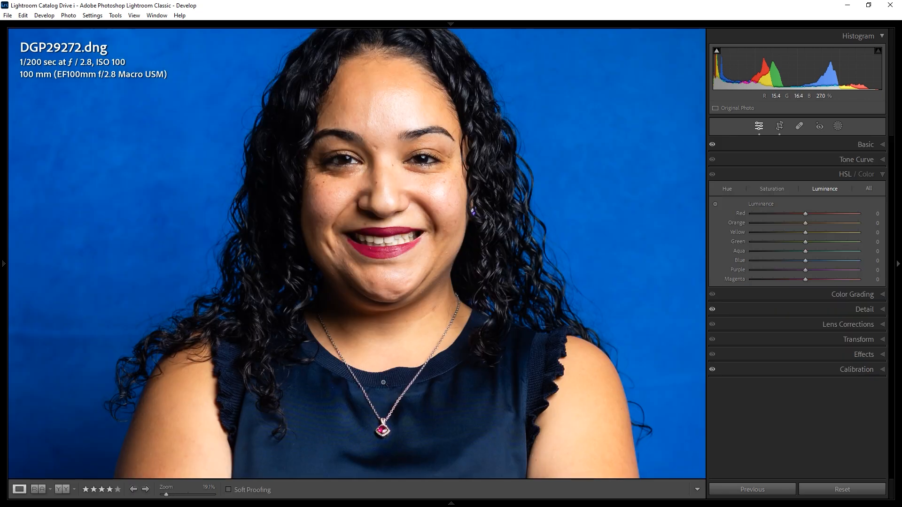
left_click(389, 378)
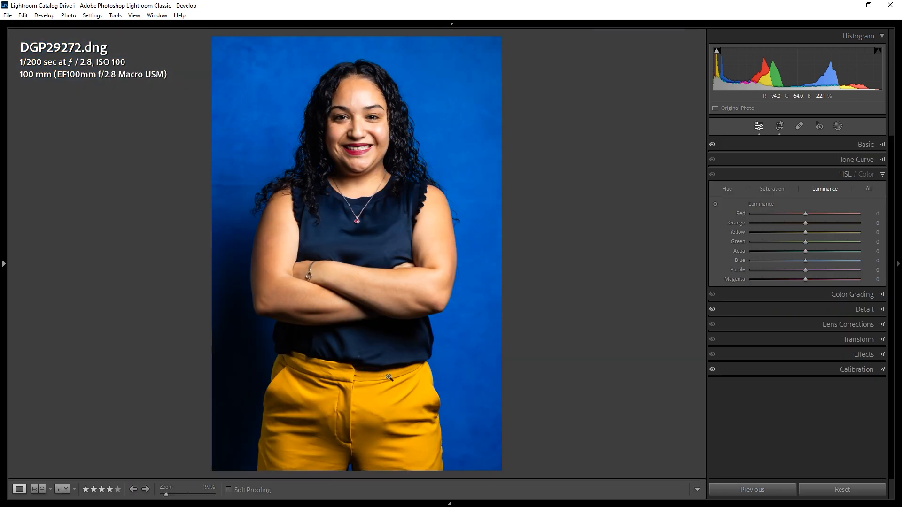
Step: Set Highlights −19, Shadows +61, Blacks −10, Texture −46 and Clarity +4 in DGP29272
left_click(394, 167)
key("ctrl+1")
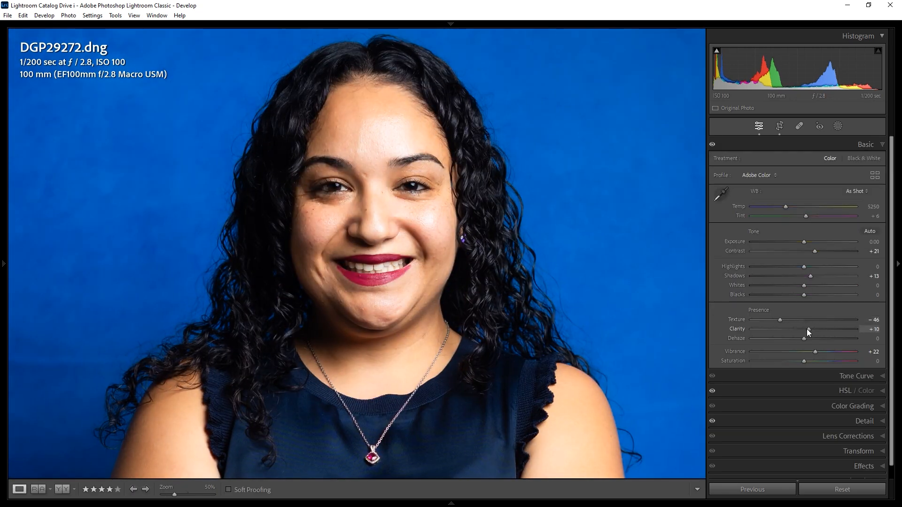
left_click_drag(809, 329, 806, 329)
left_click_drag(810, 276, 794, 267)
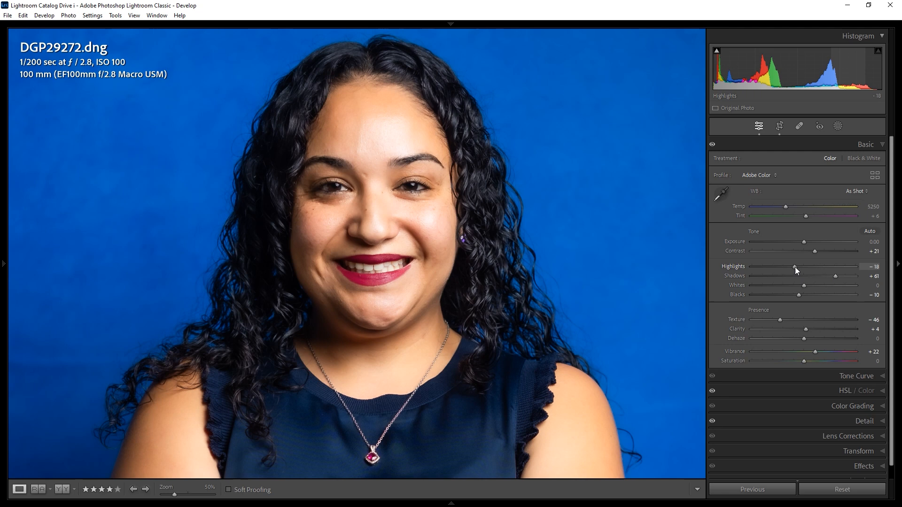
Step: Tighten the DGP29272 crop to a waist-up framing and recentre the woman within it
left_click(564, 236)
key("r")
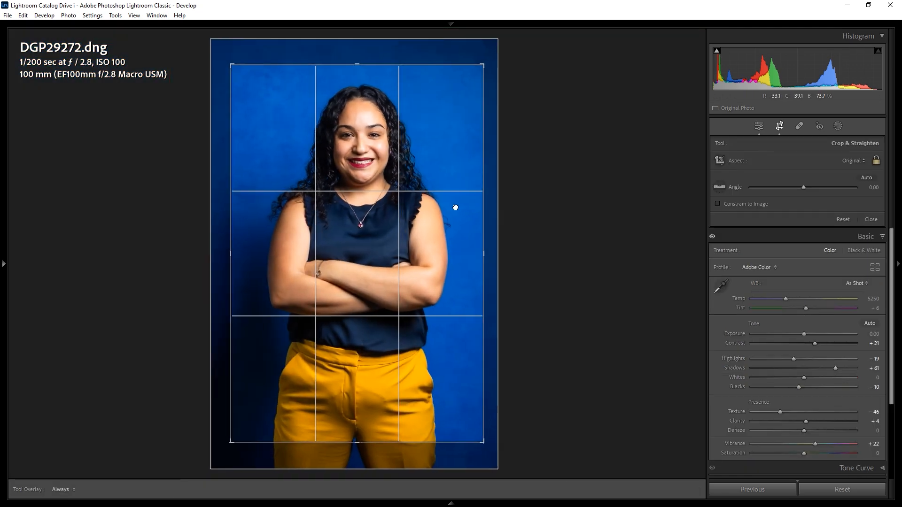
left_click_drag(357, 441, 356, 395)
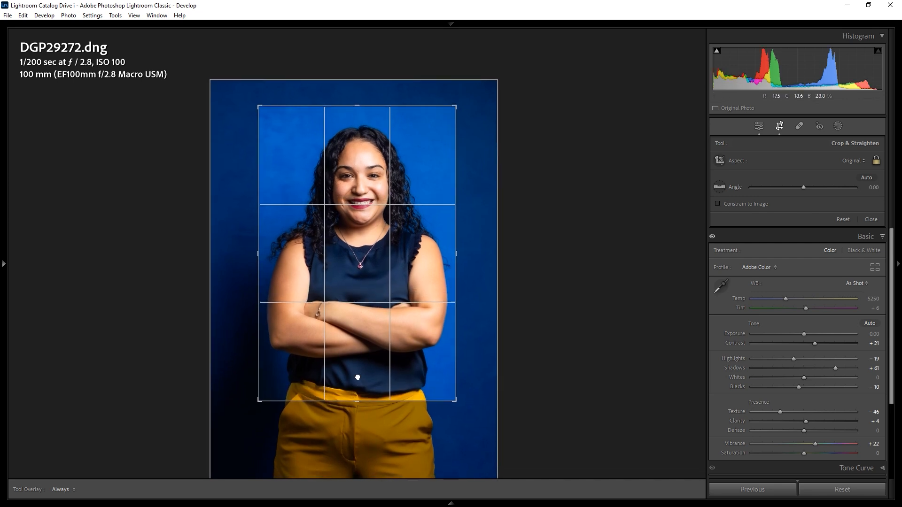
key("Return")
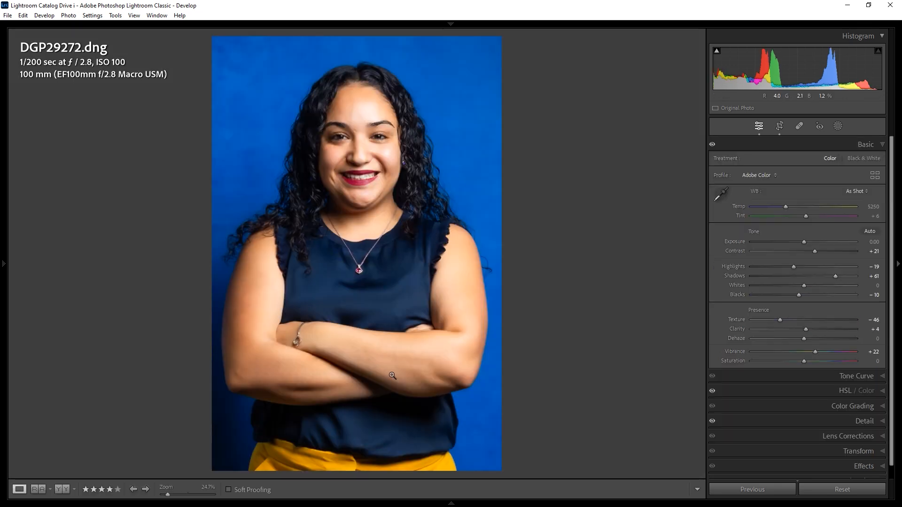
key("r")
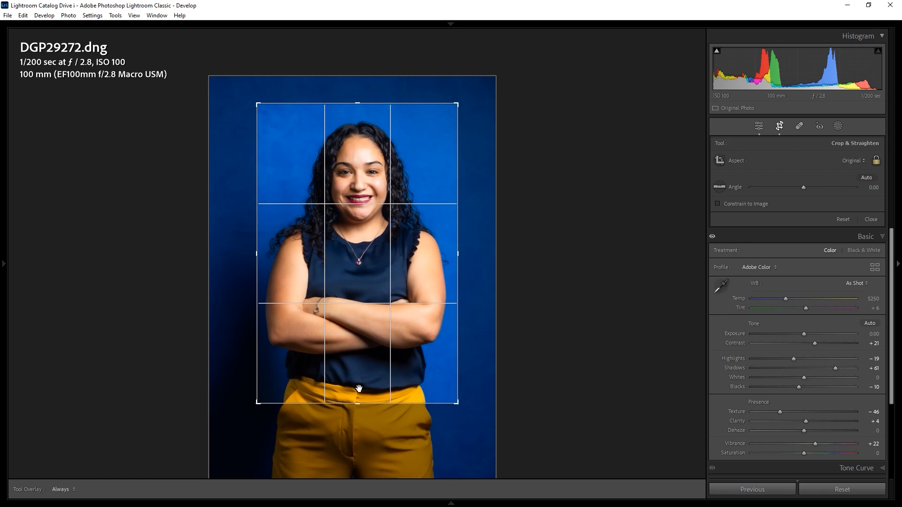
left_click_drag(360, 361, 360, 361)
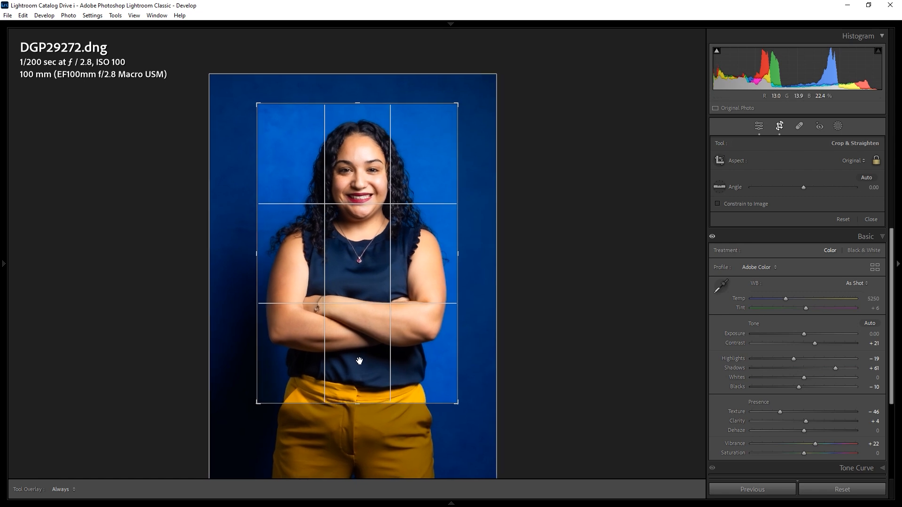
key("Return")
Step: Open DGP29283 in Develop and apply the develop settings of the previous photo, DGP29272, to it
key("g")
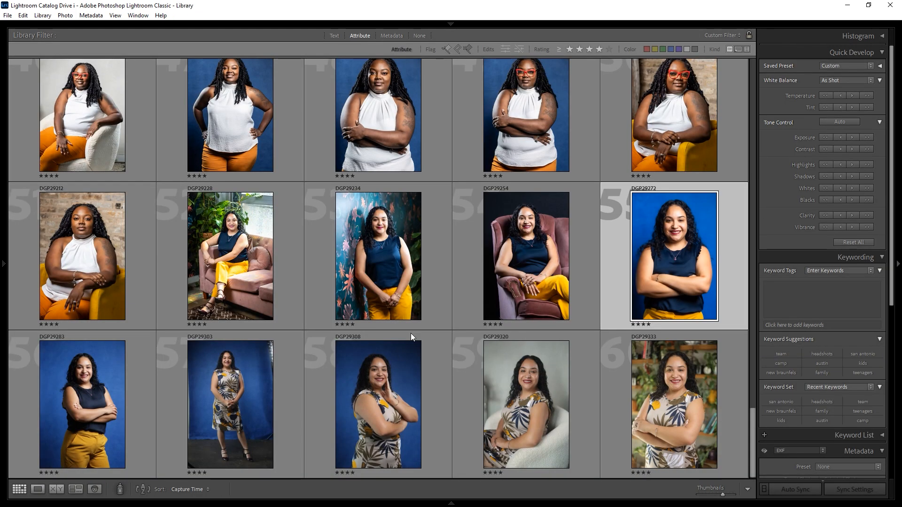
left_click(103, 377)
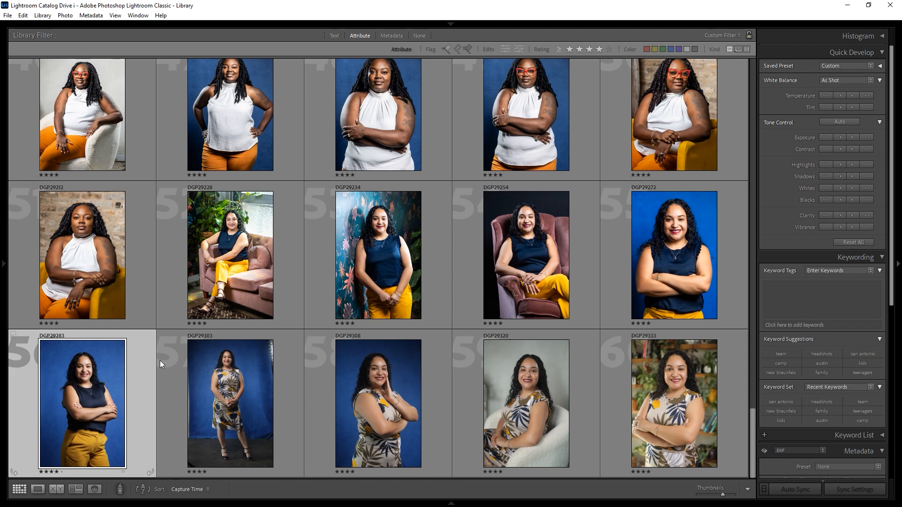
key("d")
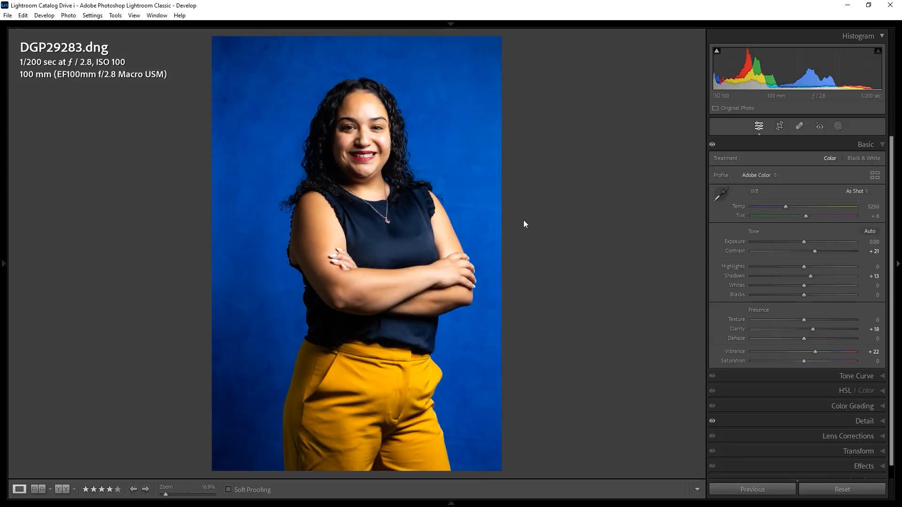
right_click(367, 222)
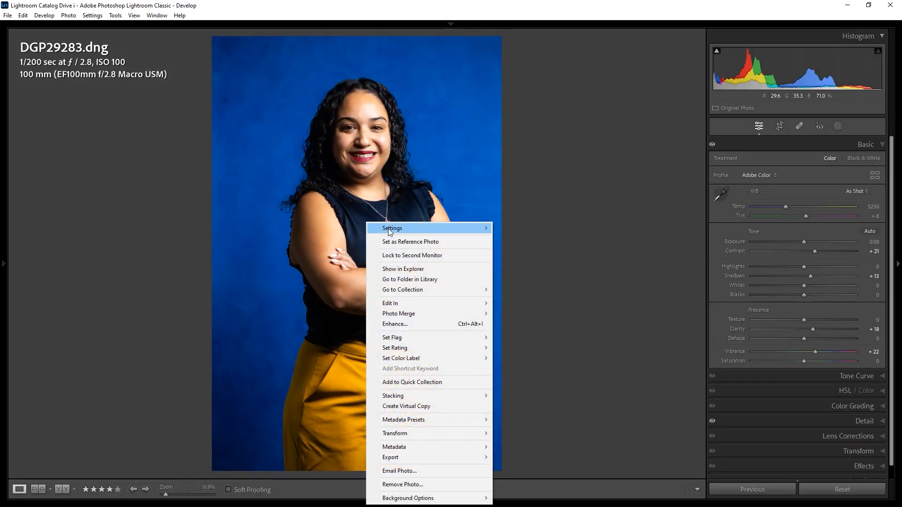
mouse_move(388, 228)
left_click(554, 287)
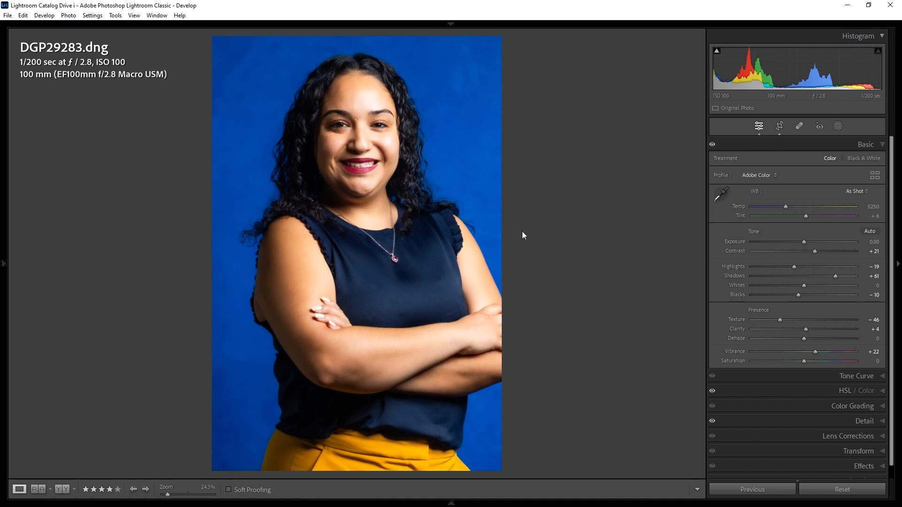
Step: Replace the copied crop in DGP29283 with a looser one, trimmed slightly around the woman and her trousers
left_click(781, 127)
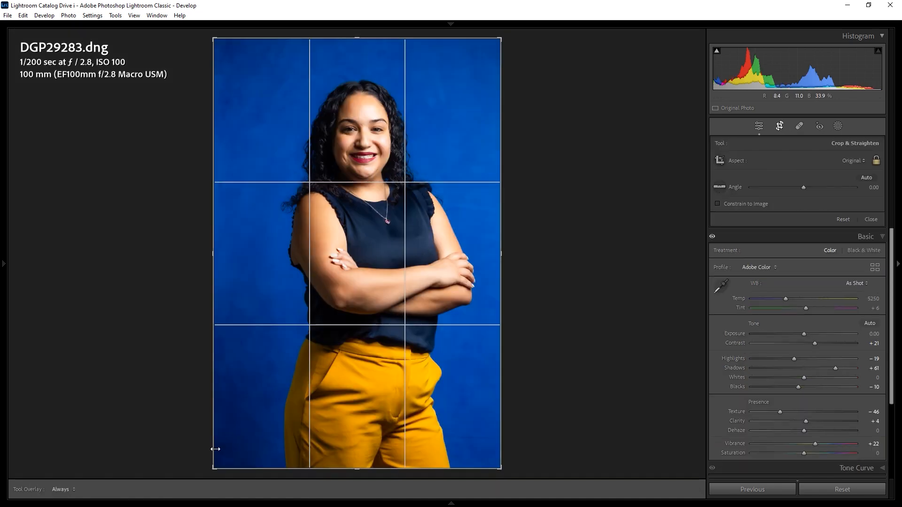
left_click_drag(212, 468, 221, 468)
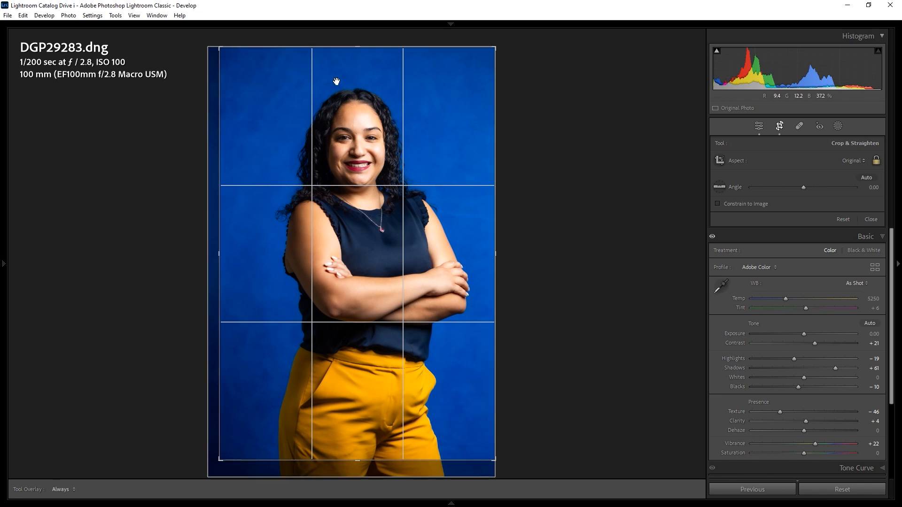
left_click_drag(365, 48, 363, 56)
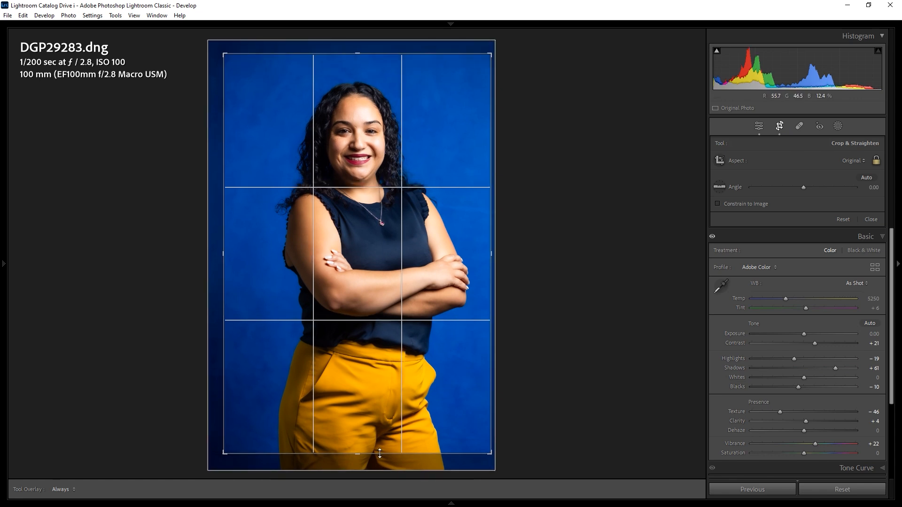
key("Return")
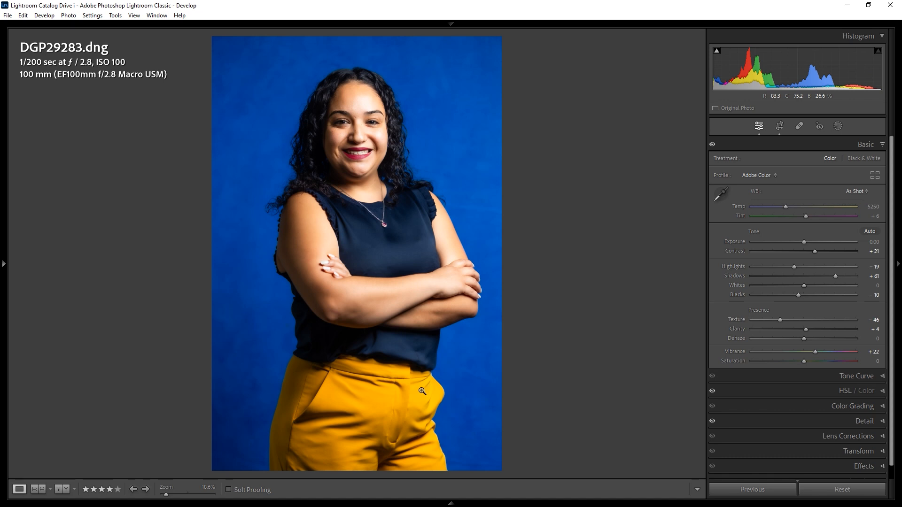
Step: Open DGP29303 with DGP29308 also selected and set Exposure +0.07, Highlights −41, Shadows +28, Blacks −17, Texture −33 and Clarity +16
key("g")
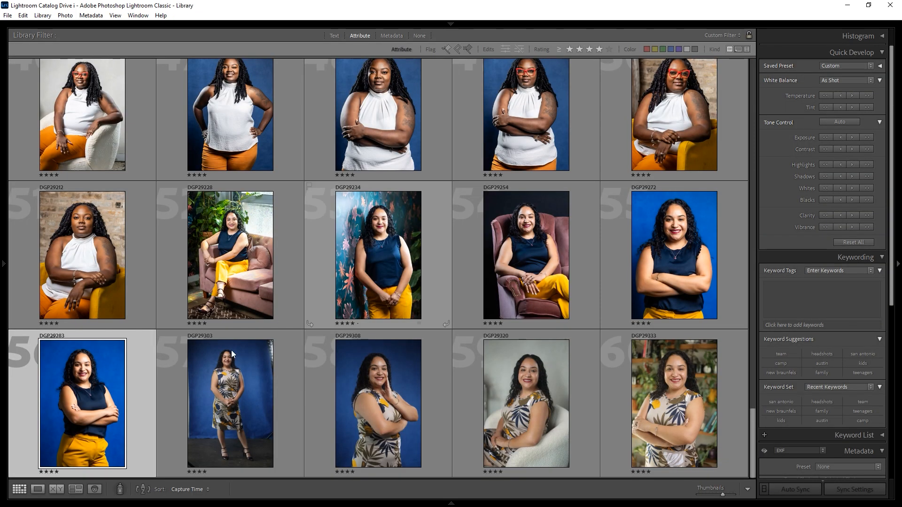
left_click(216, 371)
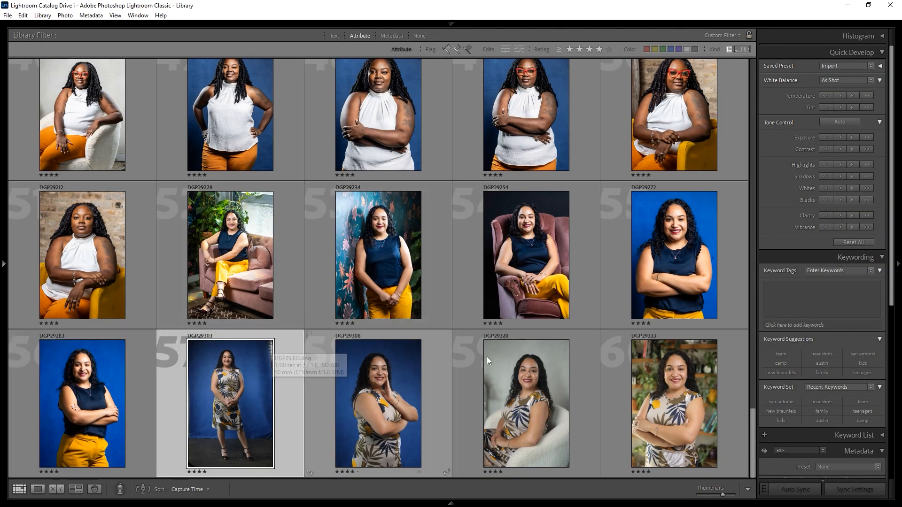
key("d")
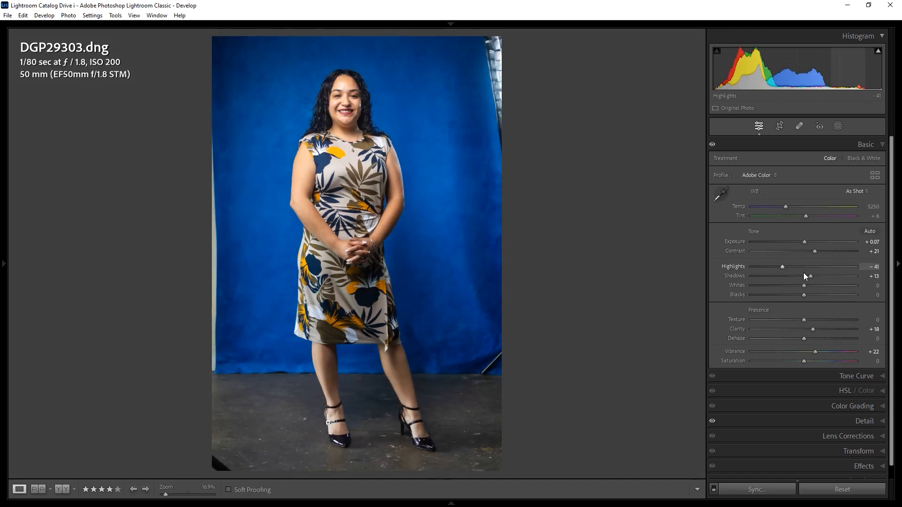
left_click_drag(804, 295, 796, 295)
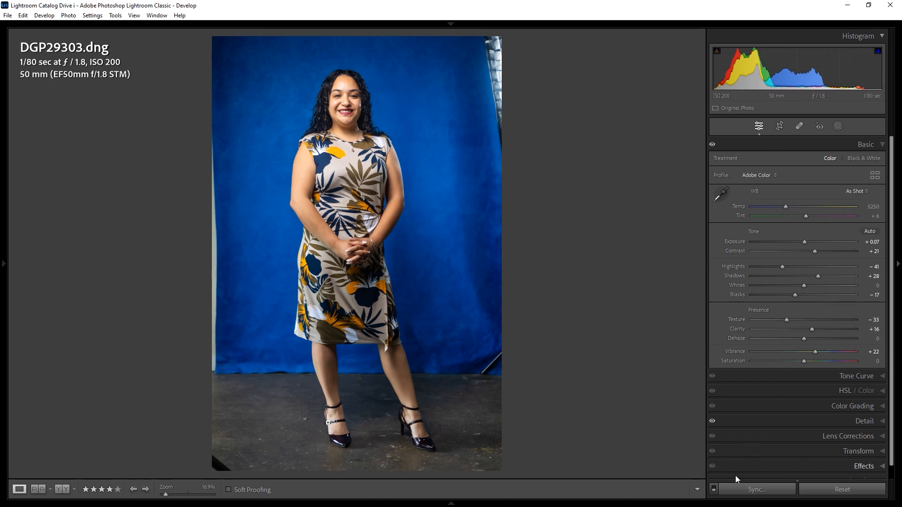
Step: Turn on Auto Sync for the selected photos DGP29303 and DGP29308, without using the Synchronize Settings dialog
left_click(715, 489)
left_click(715, 489)
left_click(733, 489)
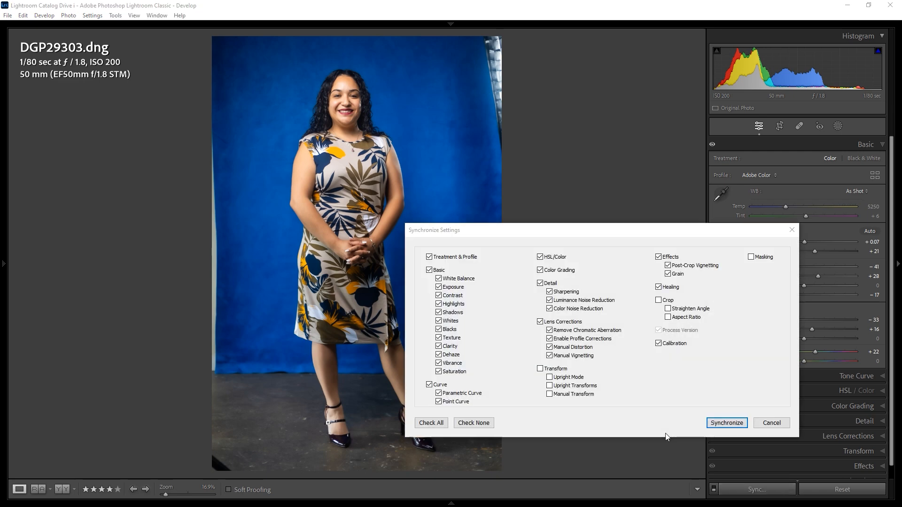
left_click(772, 423)
left_click(714, 490)
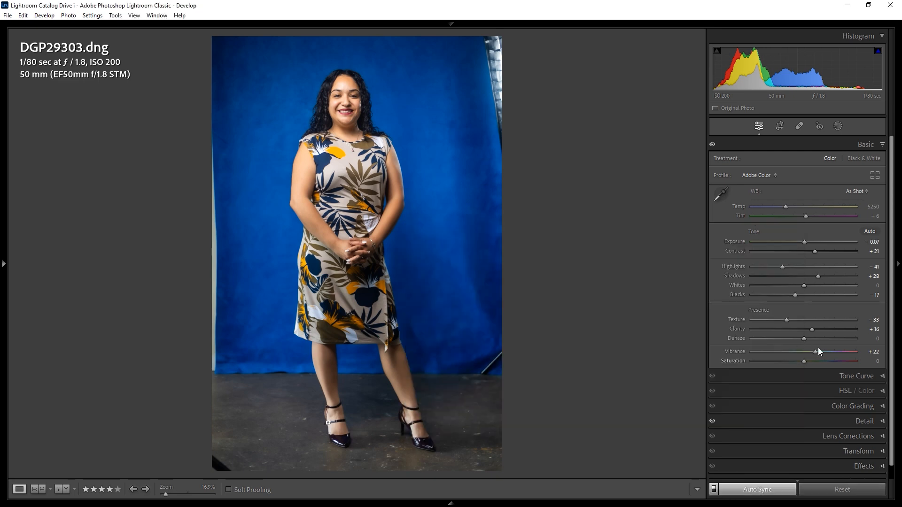
Step: Select DGP29320 and DGP29333 together and set Exposure +0.07, Highlights −27, Shadows +29, Whites +8, Blacks −8, Texture −38, Clarity +9 and Tint +9
key("g")
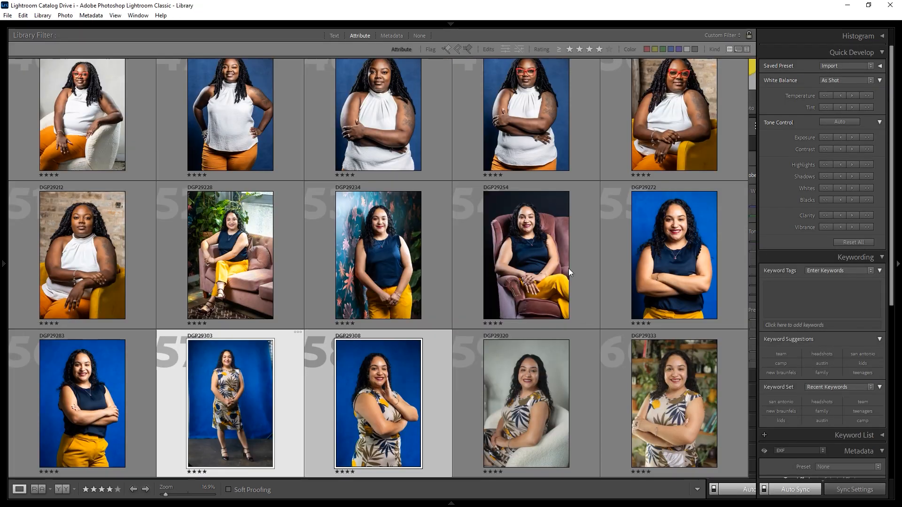
left_click(559, 367)
left_click(660, 371, "ctrl")
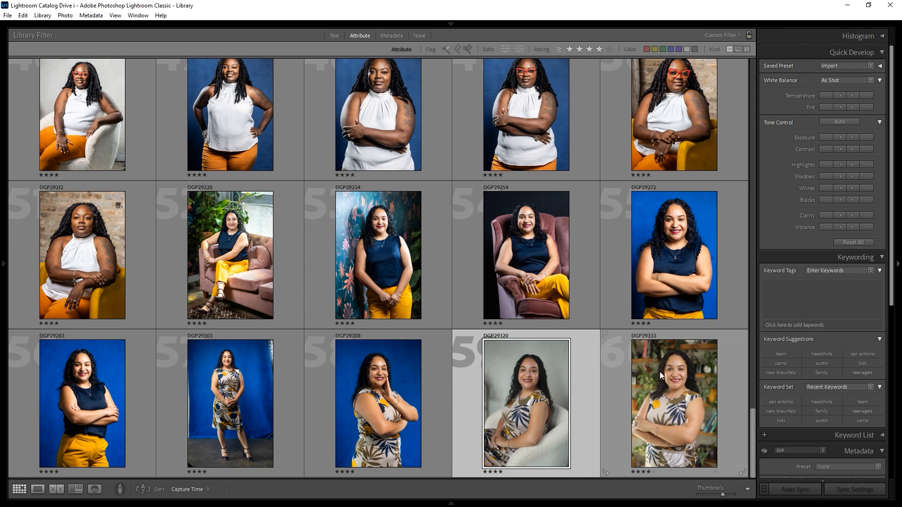
key("d")
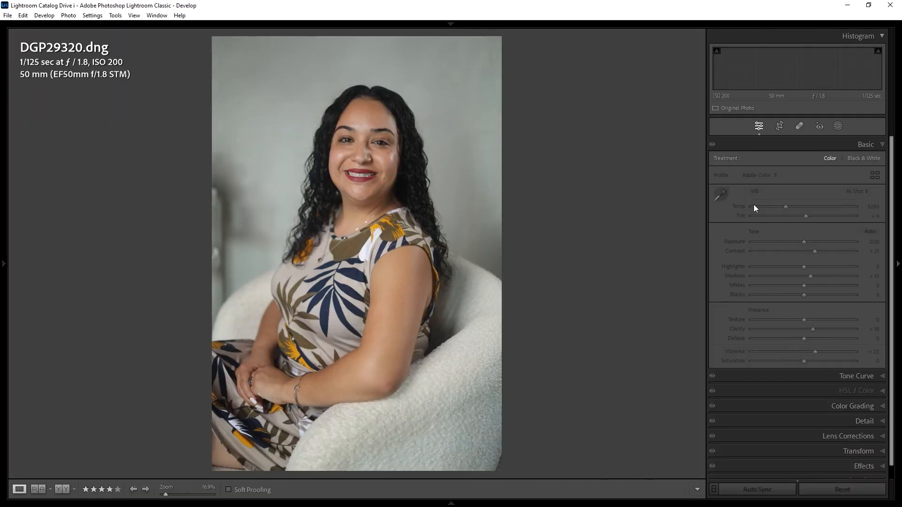
left_click_drag(805, 243, 808, 330)
left_click_drag(808, 329, 807, 329)
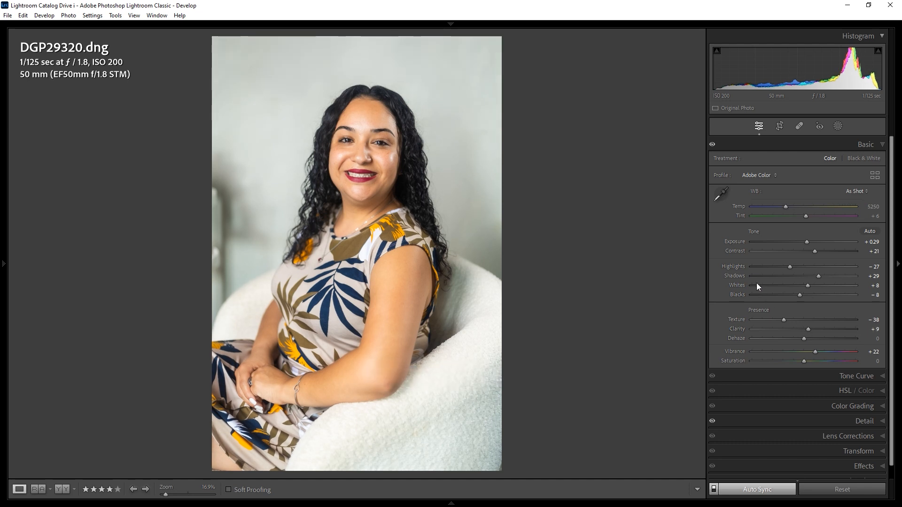
left_click_drag(808, 241, 805, 242)
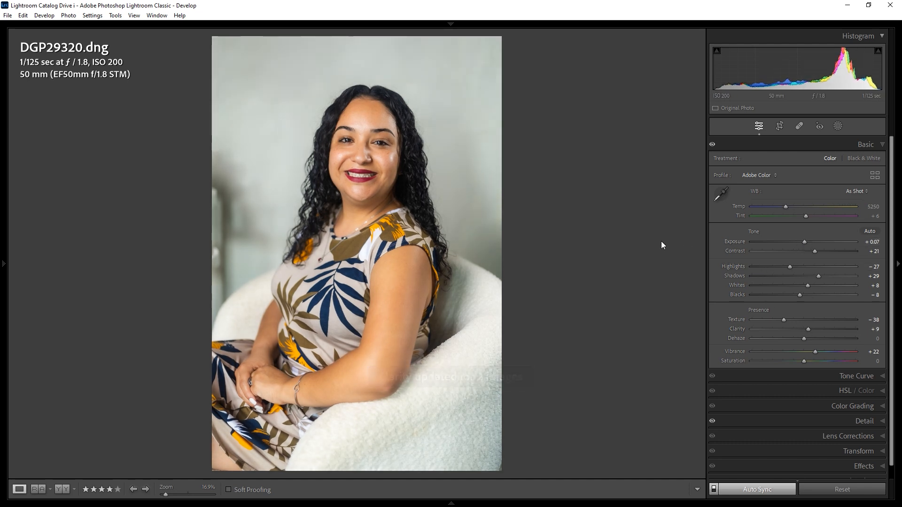
left_click_drag(803, 215, 805, 216)
Step: Compare DGP29320 and DGP29333 side by side, and set the Exposure of DGP29333 alone to −0.11
key("n")
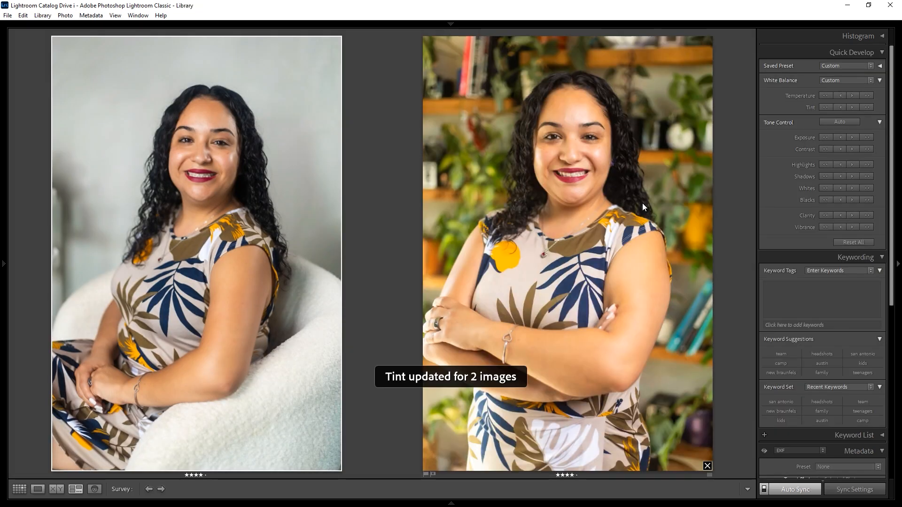
key("g")
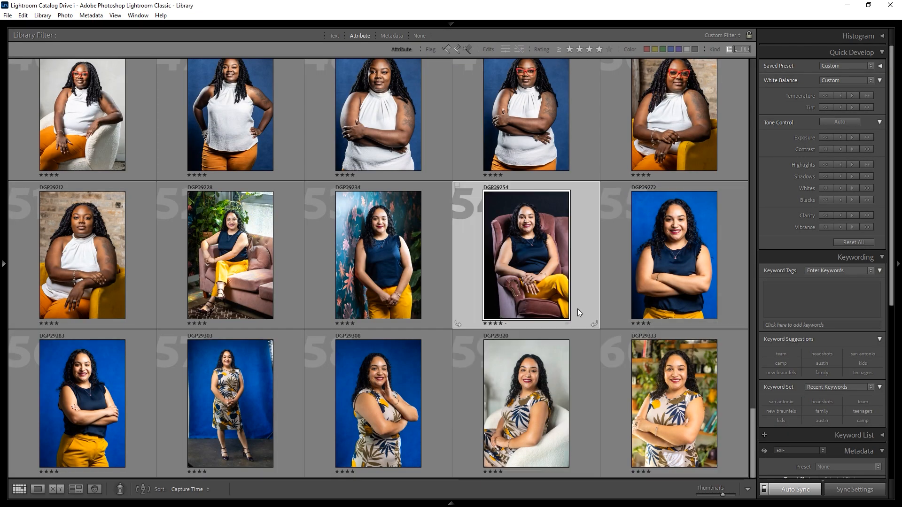
key("d")
left_click_drag(805, 241, 803, 241)
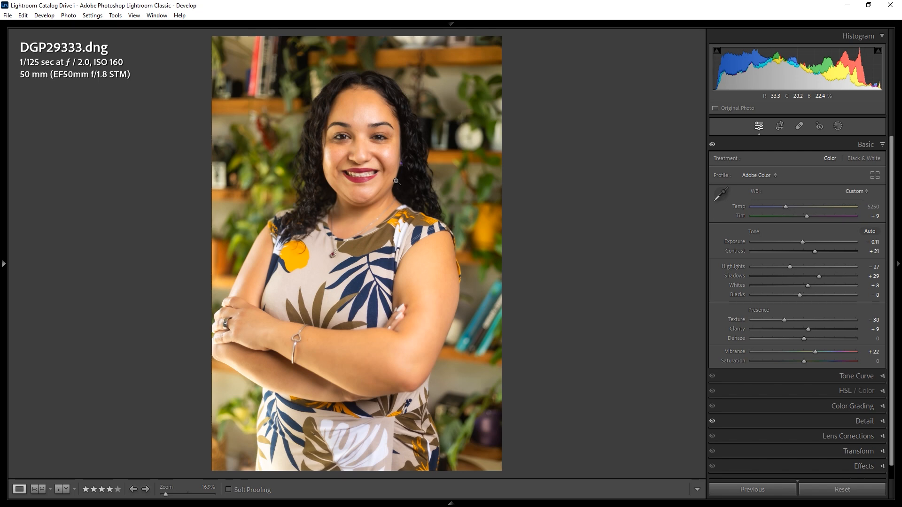
Step: Set the hue of Orange to −6, Yellow to +13 and Green to +14 in DGP29333, plus Temp 4851 and Clarity +10
left_click(383, 151)
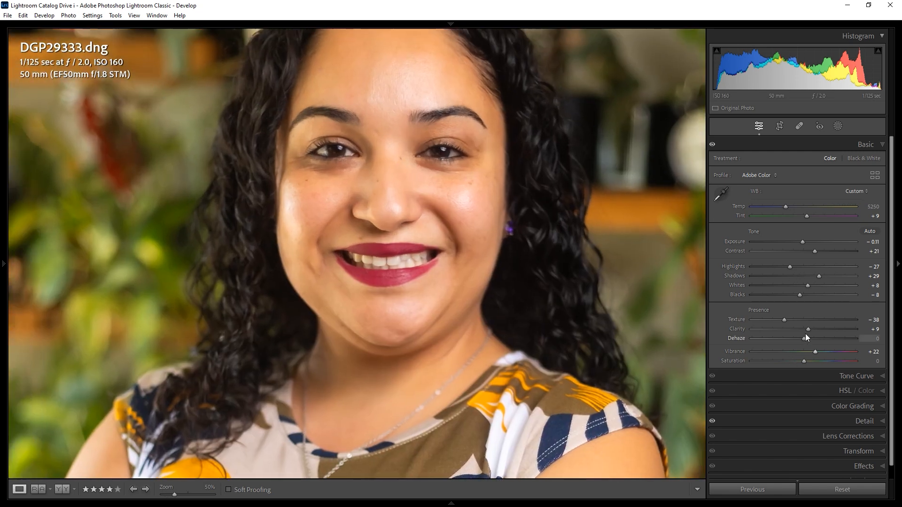
key("z")
left_click(844, 391)
mouse_move(815, 221)
left_mouse_down()
mouse_move(795, 223)
mouse_move(802, 223)
left_mouse_up()
left_click(727, 189)
mouse_move(805, 232)
left_mouse_down()
mouse_move(838, 233)
mouse_move(812, 235)
left_mouse_up()
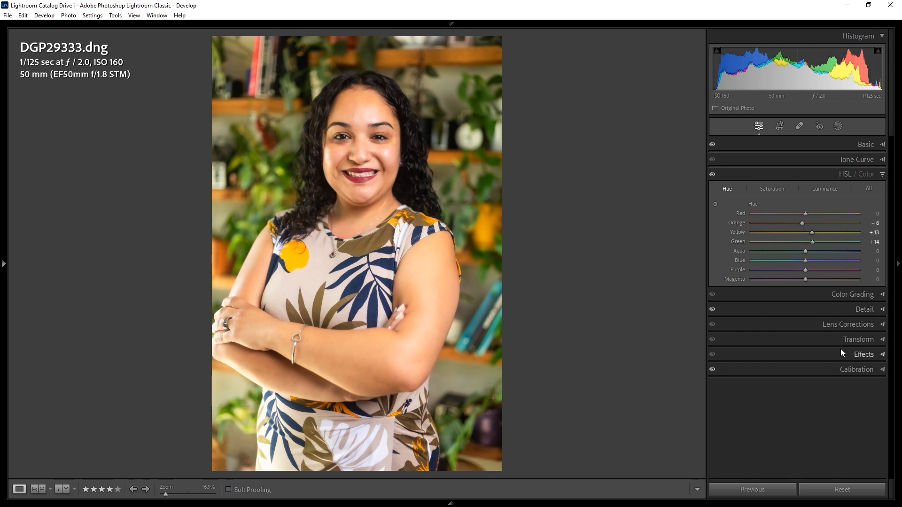
left_click(808, 143)
left_click_drag(785, 207, 779, 206)
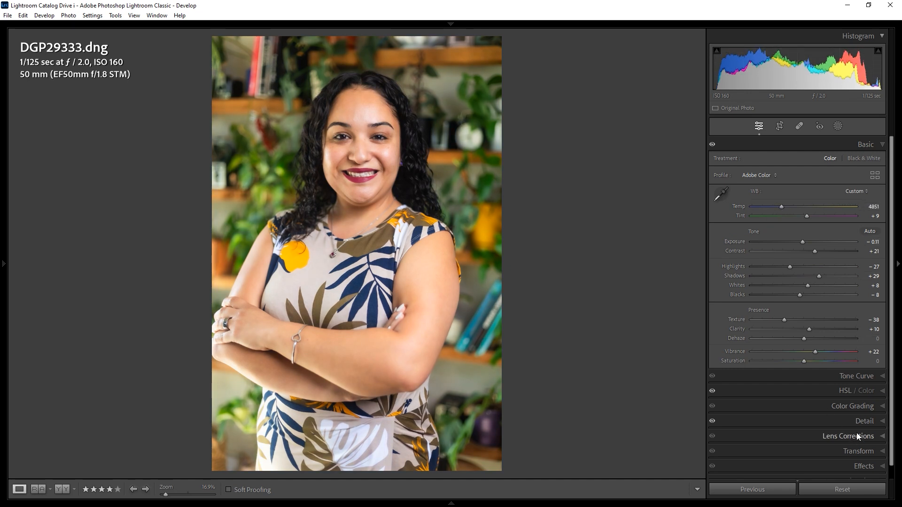
left_click(856, 466)
left_click_drag(804, 284, 795, 285)
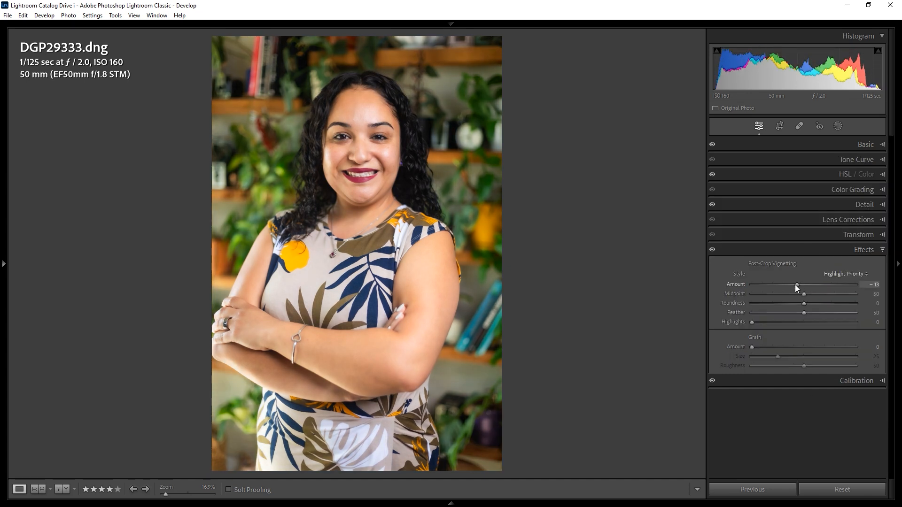
double_click(797, 287)
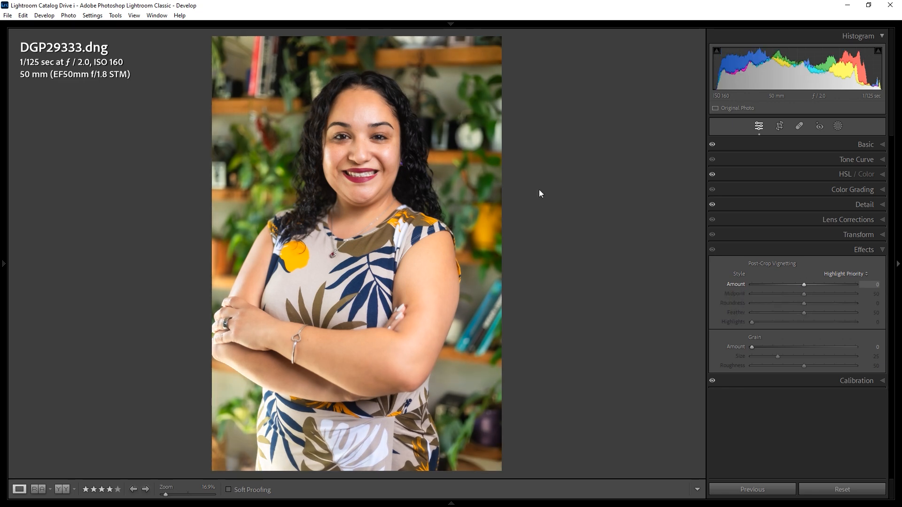
Step: Return to the Library grid and review the edited portraits from the first photo of the set
key("g")
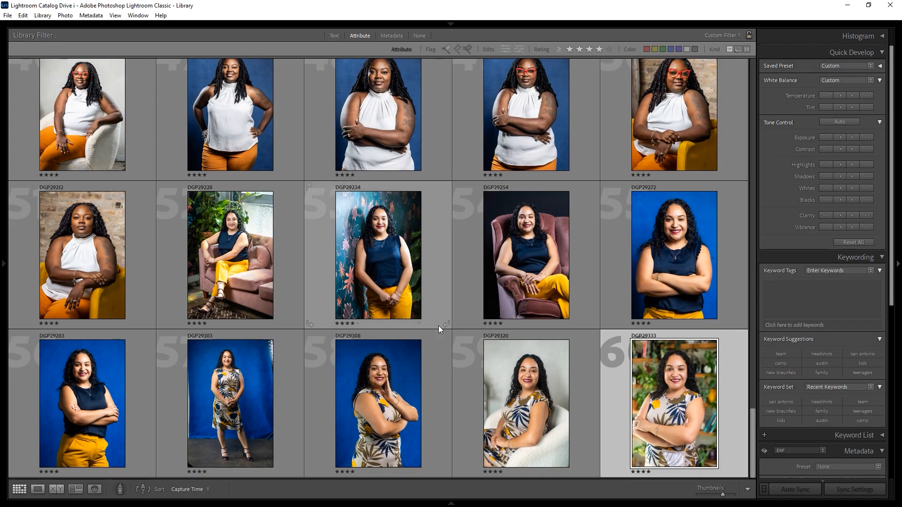
left_click_drag(752, 409, 754, 75)
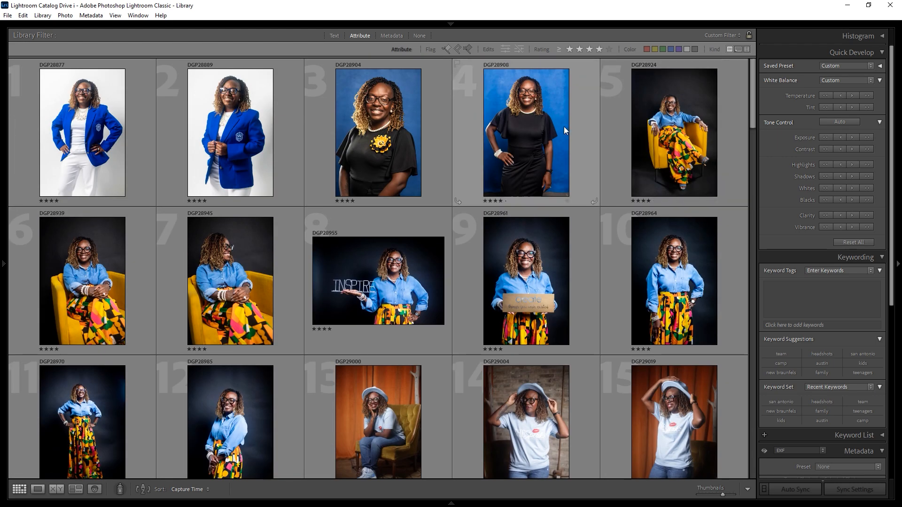